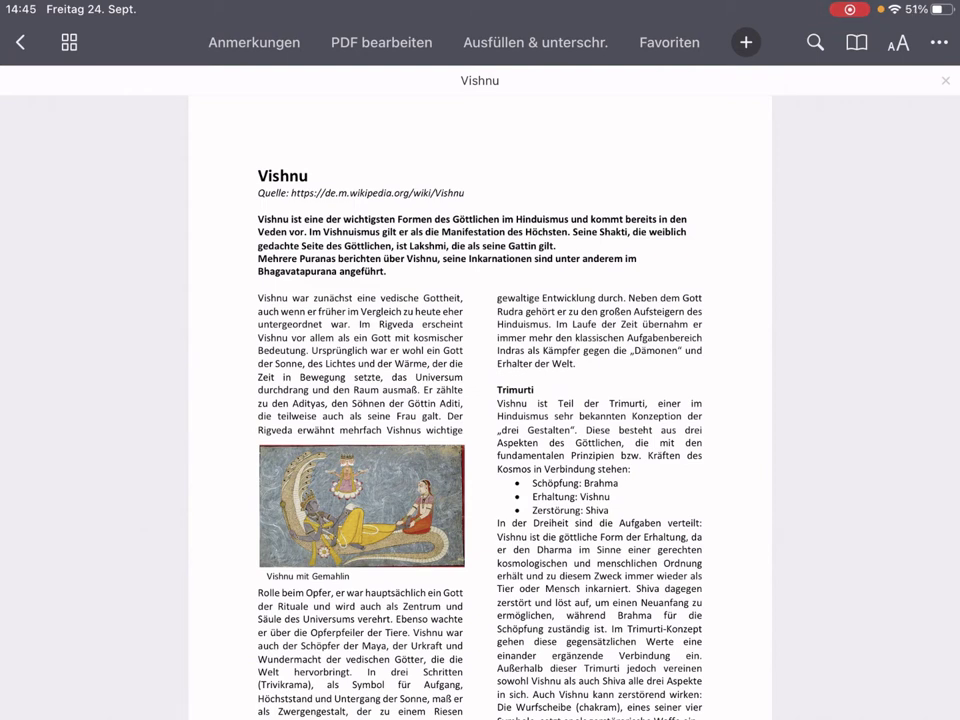
Bring up the Wikipedia Vishnu article in Safari, scrolled to its title.
scroll(485, 341, up, 3)
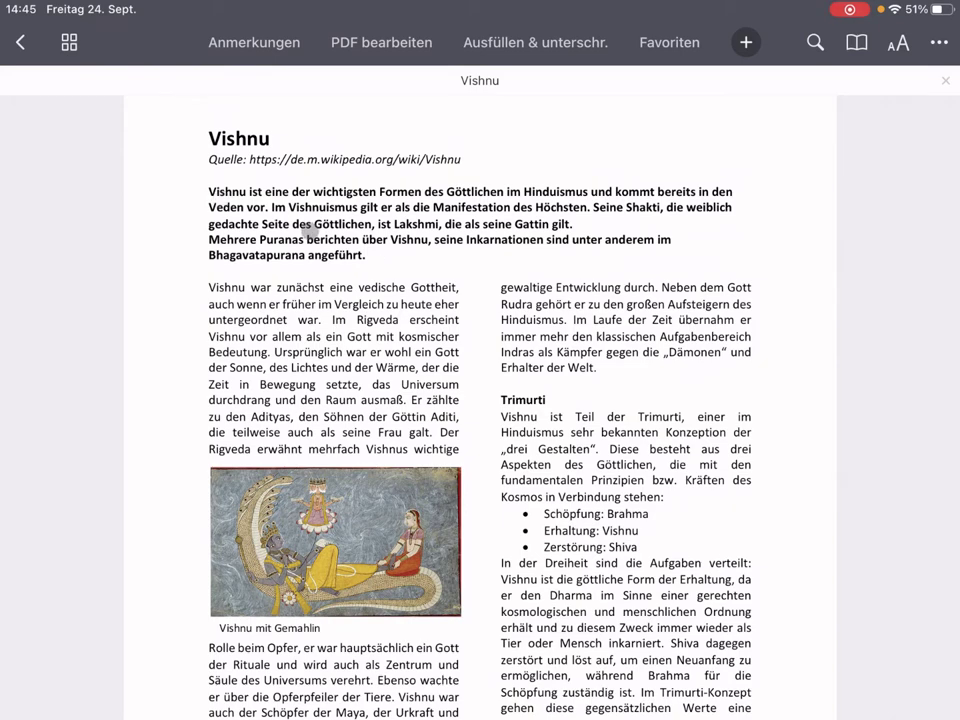
scroll(335, 245, down, 1)
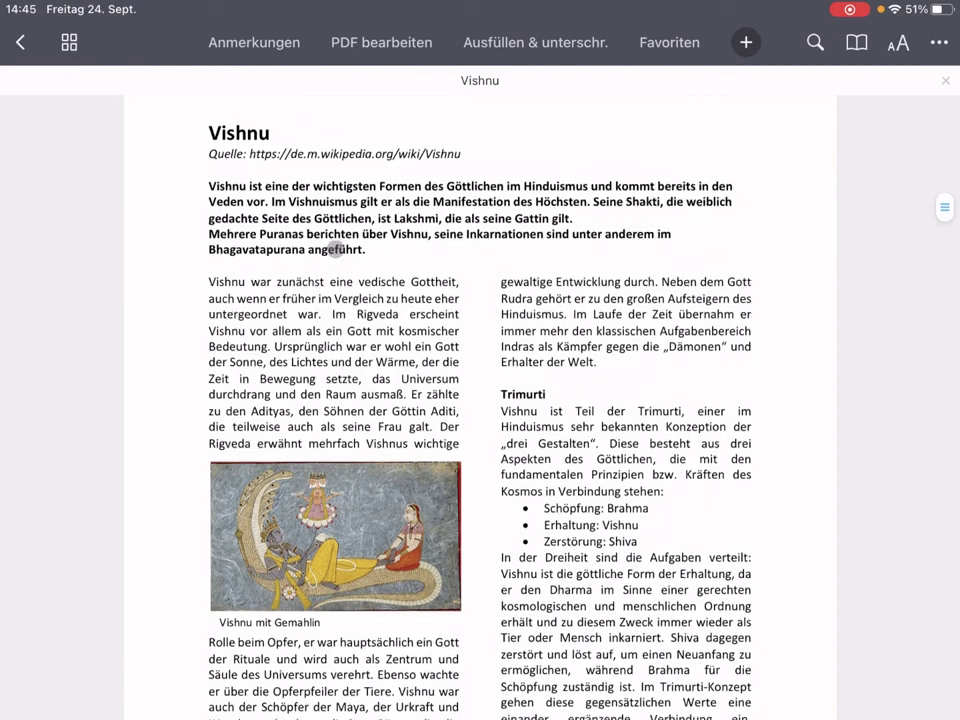
scroll(335, 248, down, 1)
scroll(335, 250, down, 3)
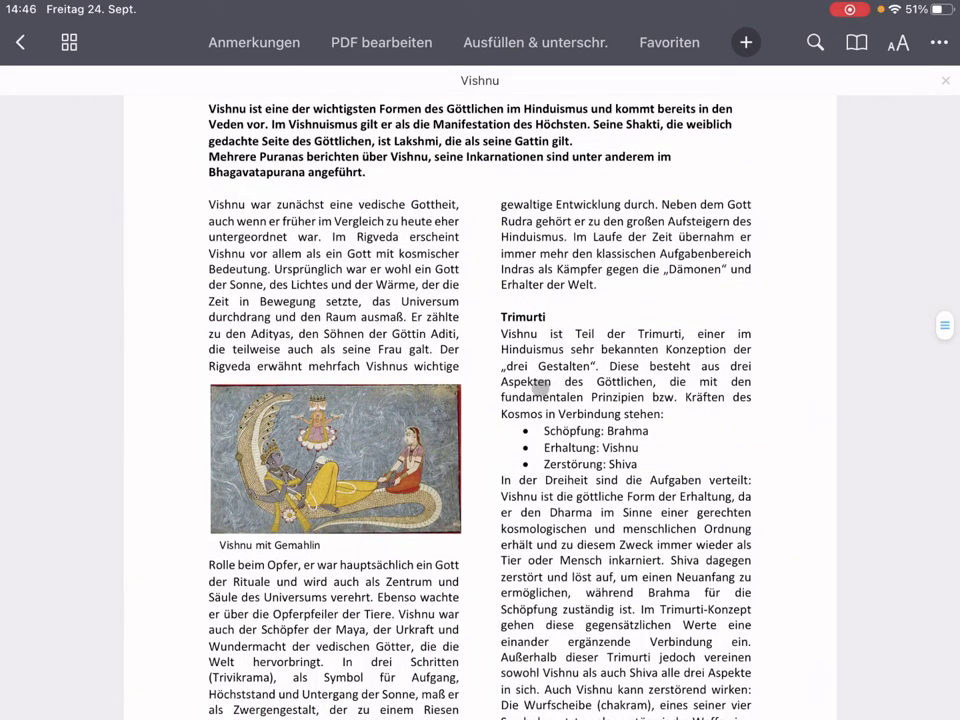
scroll(324, 309, down, 3)
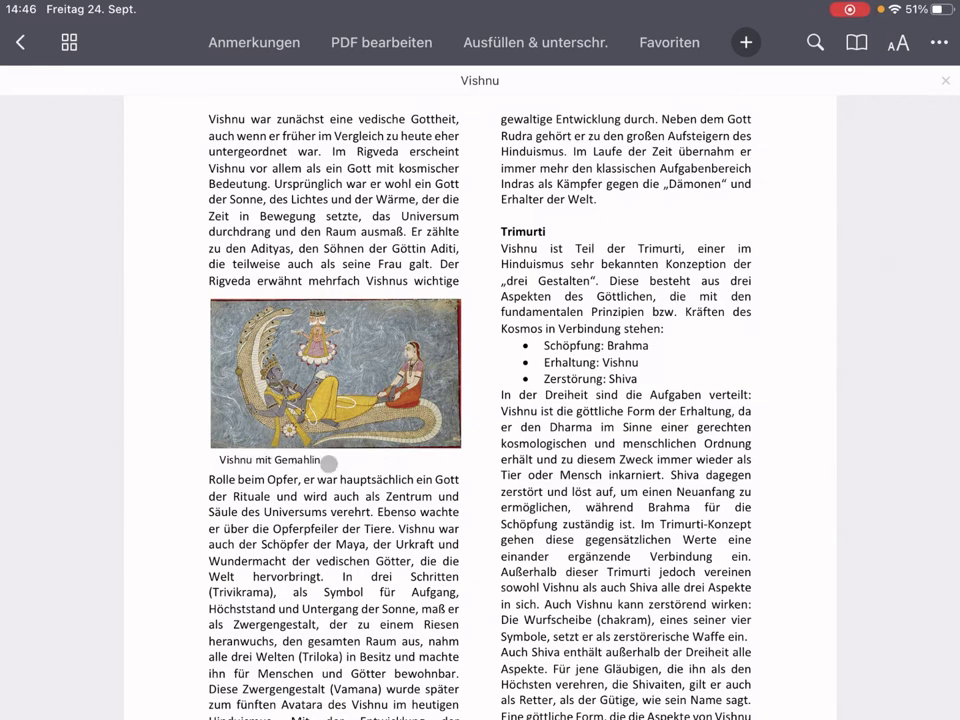
scroll(330, 458, down, 3)
scroll(333, 452, up, 3)
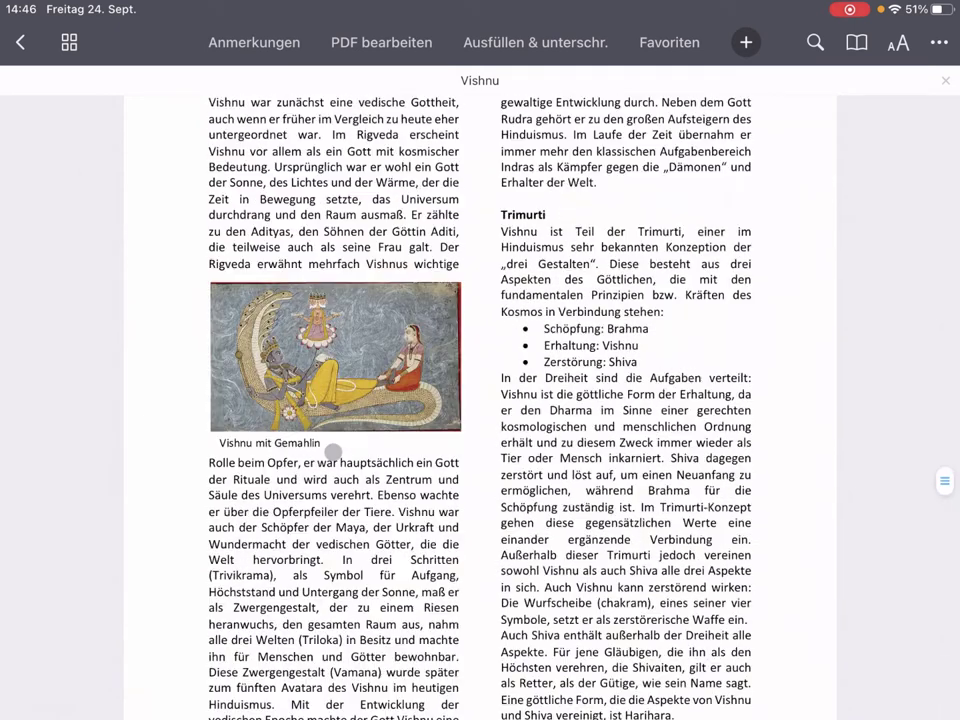
mouse_move(333, 718)
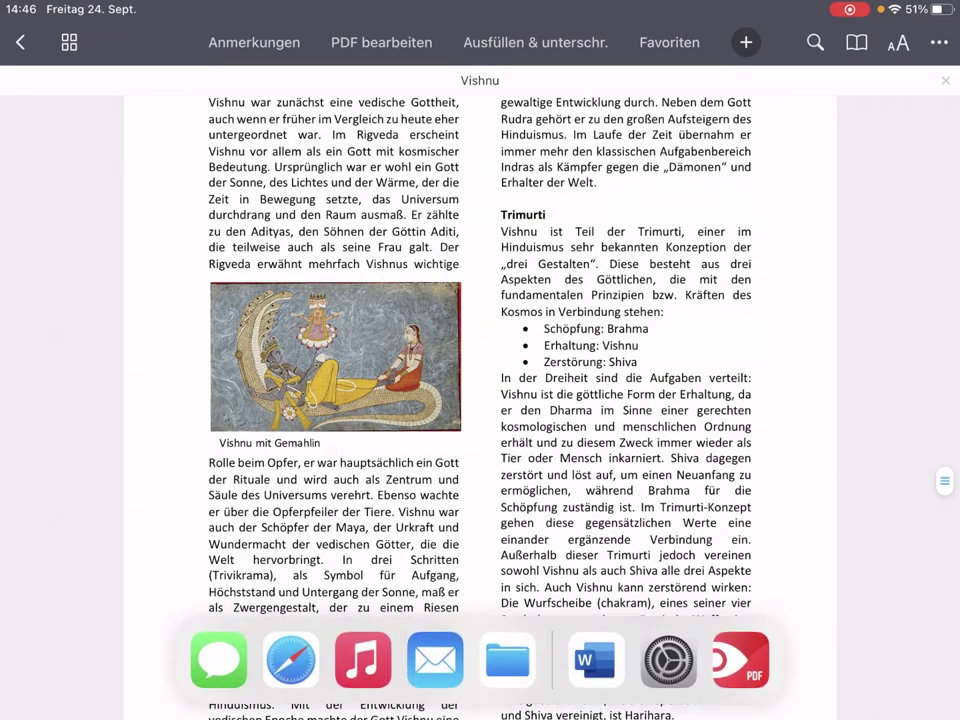
click(291, 660)
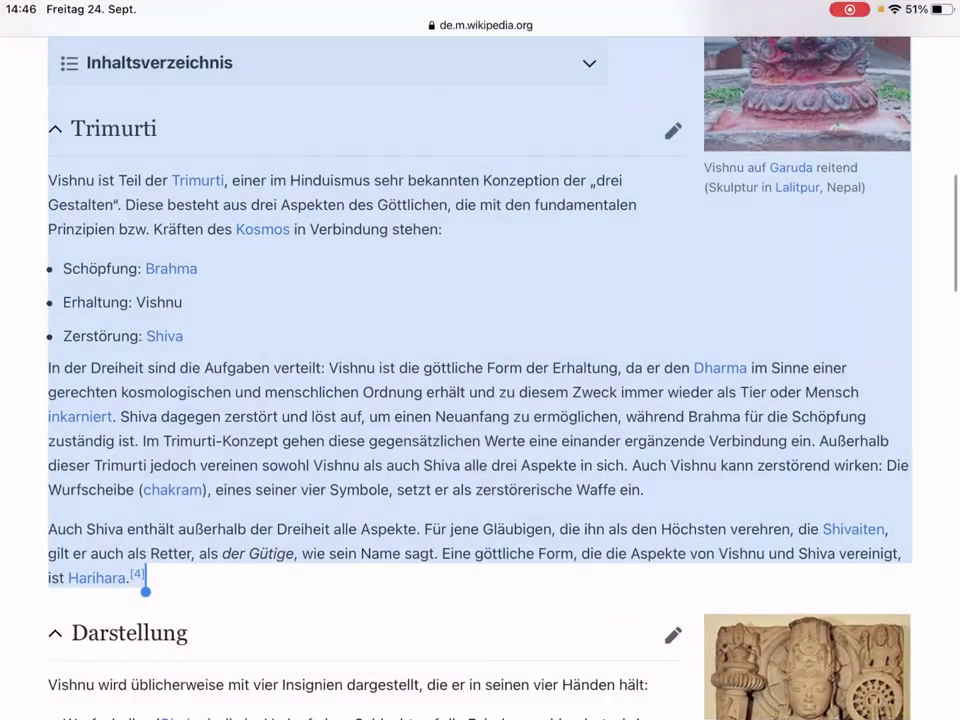
scroll(480, 400, up, 10)
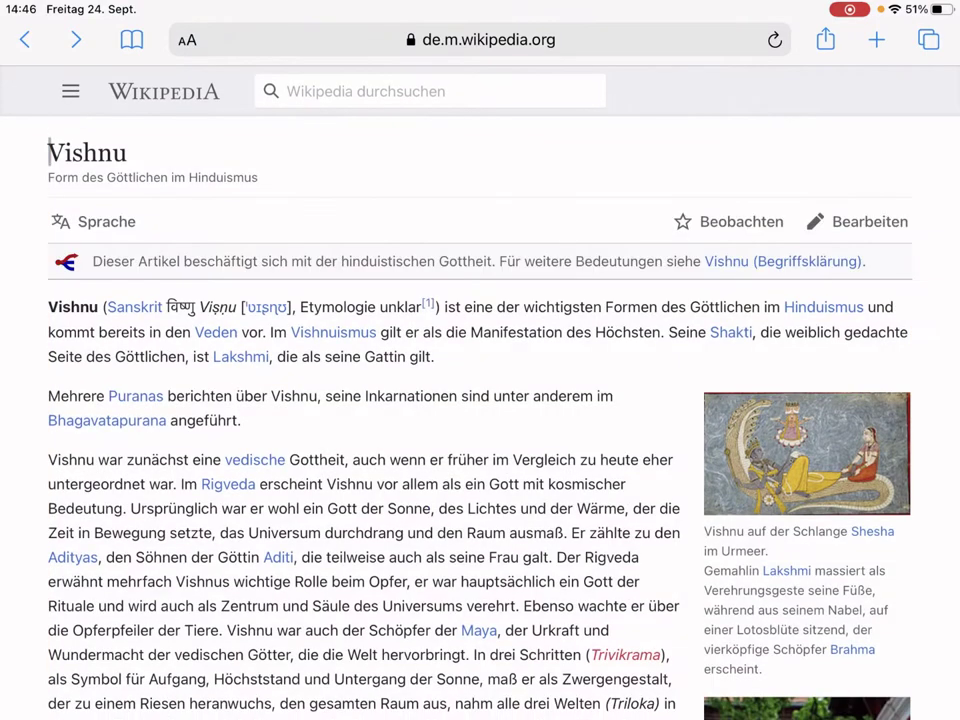
Copy the article from the Vishnu title through the end of Trimurti and switch to Word.
drag(48, 152, 294, 654)
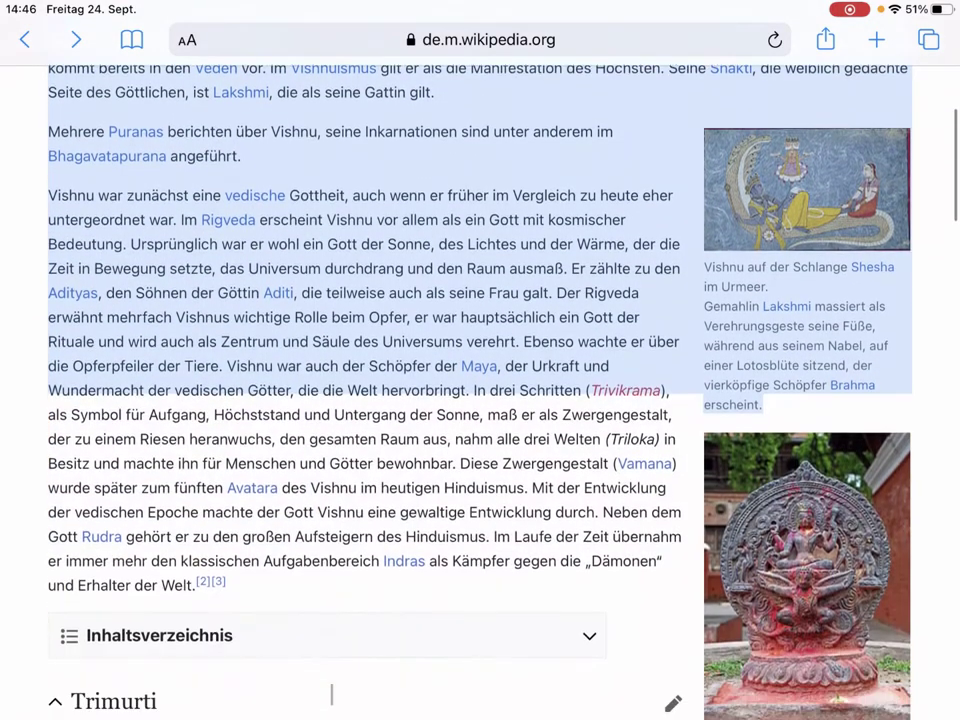
drag(294, 654, 247, 465)
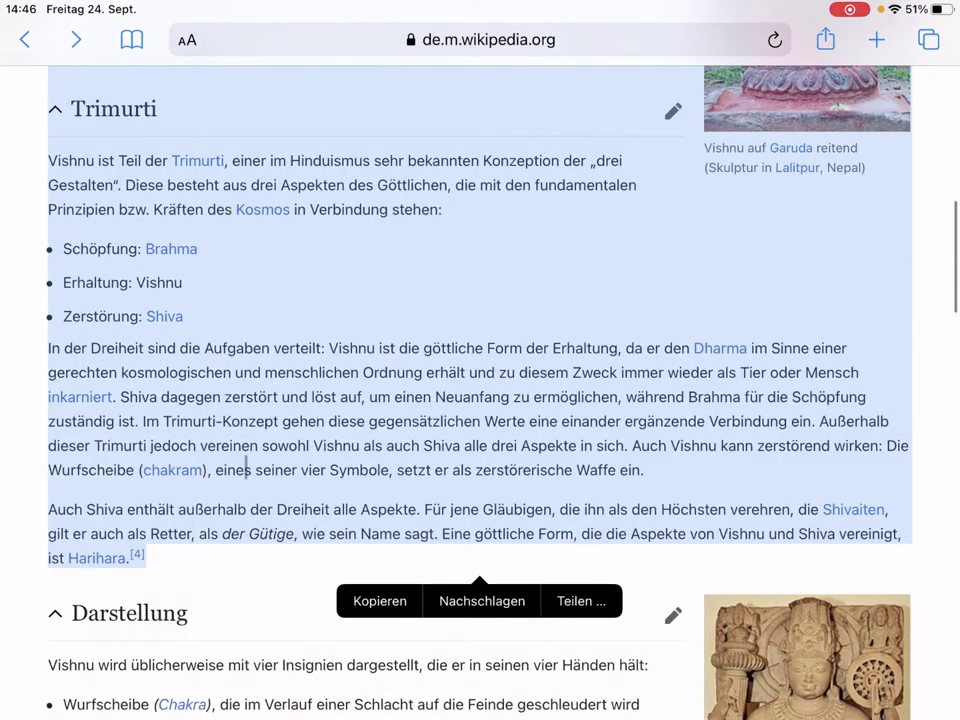
key(super+c)
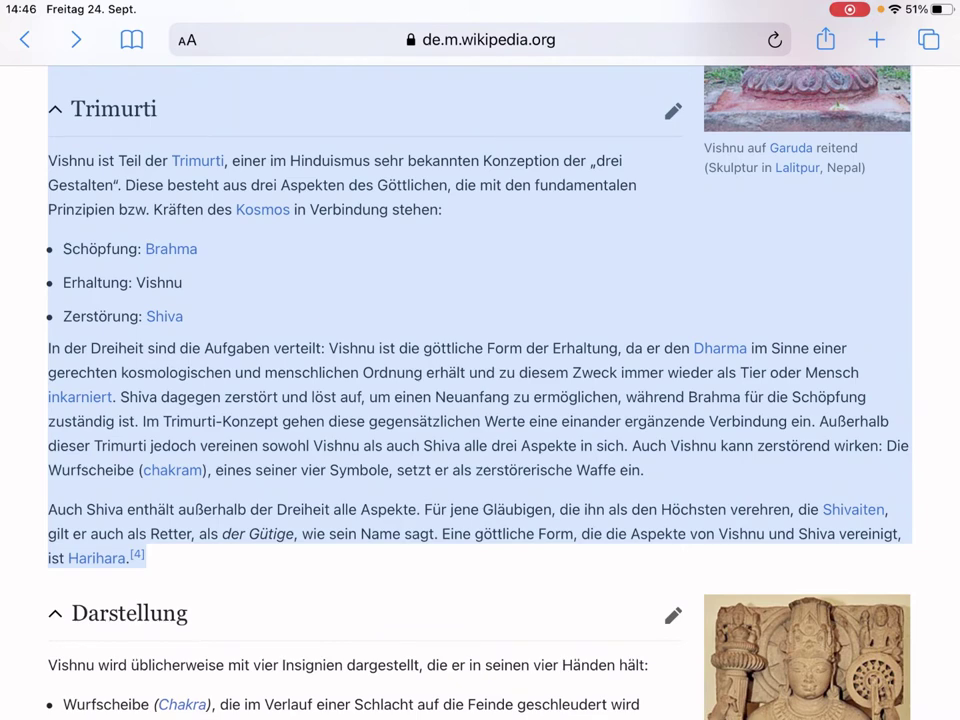
key(super+alt+d)
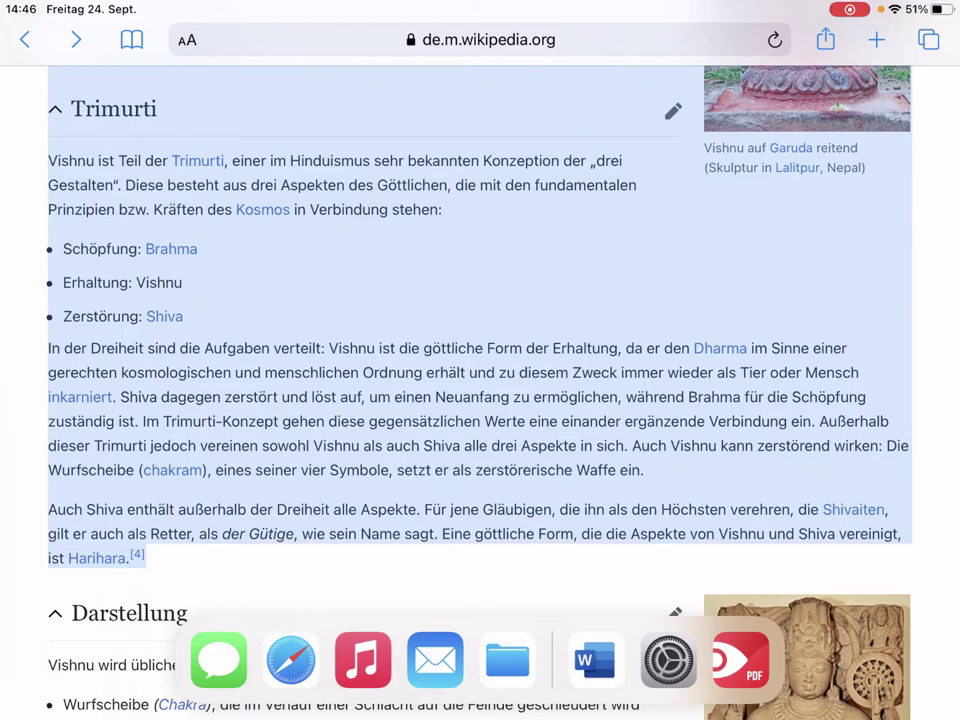
click(595, 660)
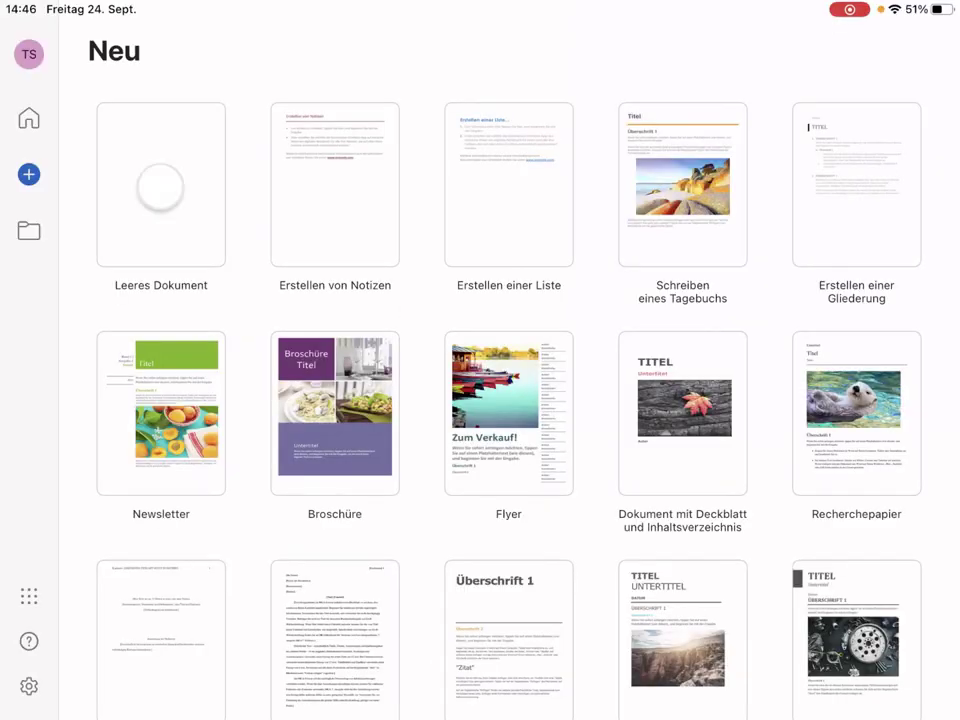
Create a blank document and paste in the Vishnu article with its image and links.
click(161, 186)
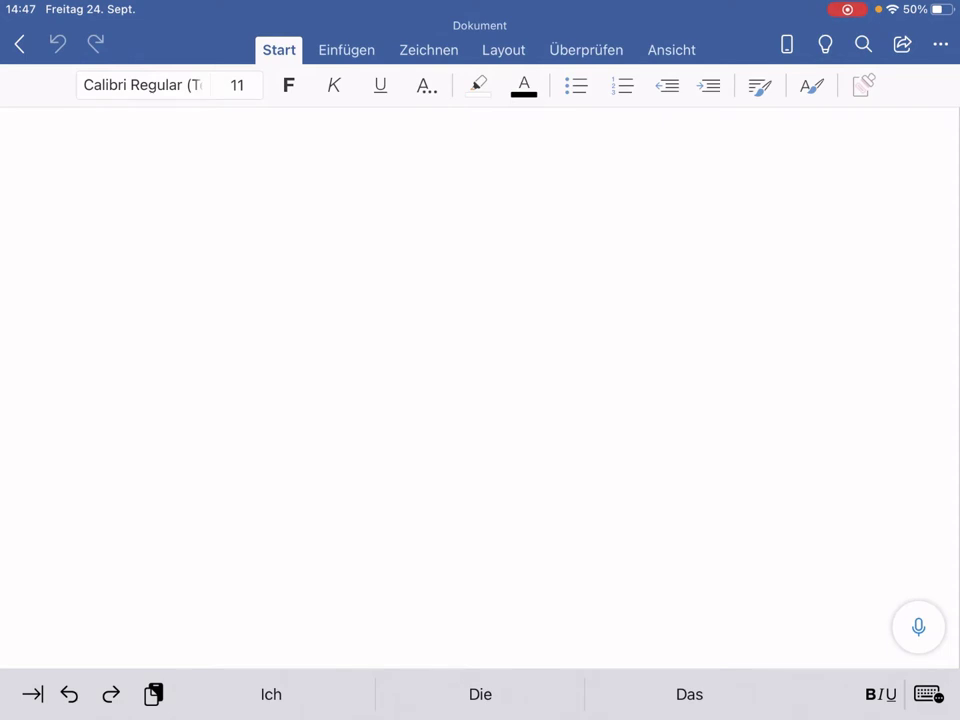
click(115, 237)
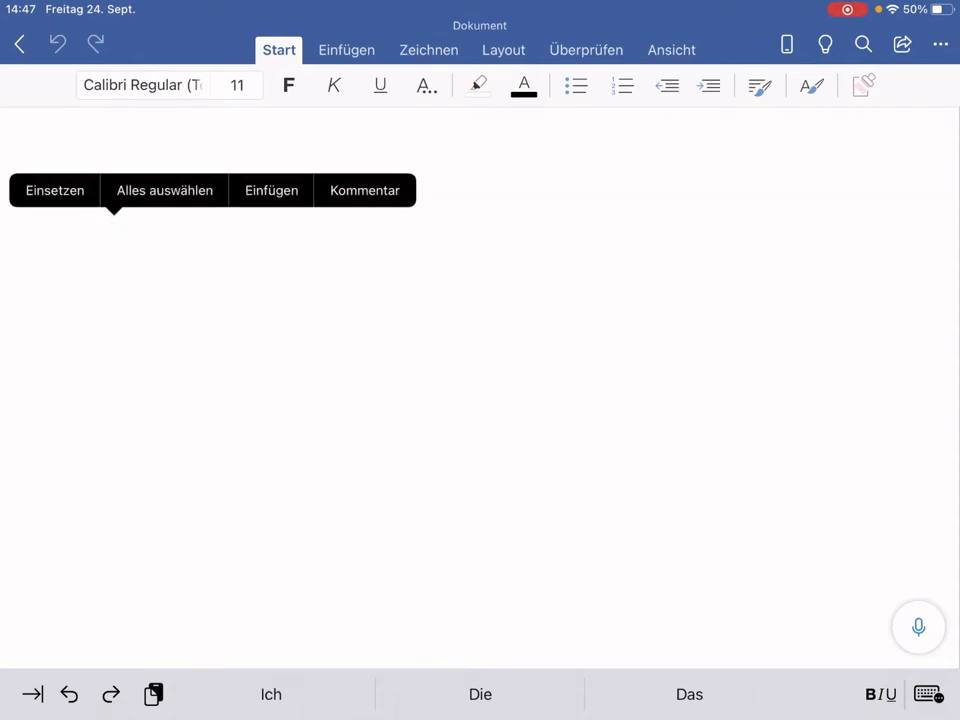
click(54, 191)
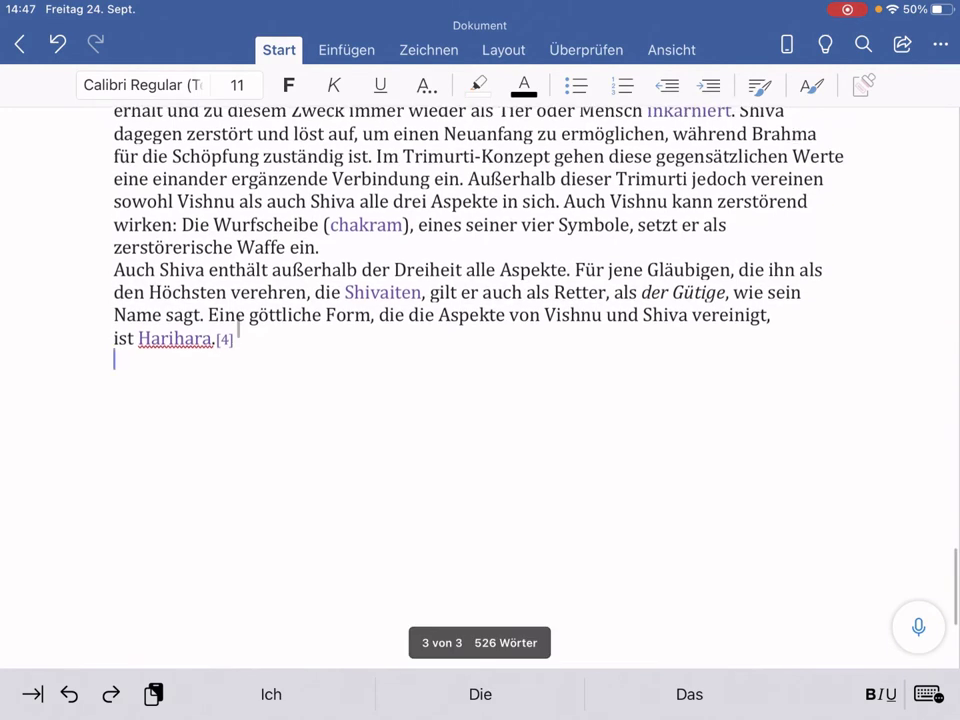
scroll(292, 285, up, 5)
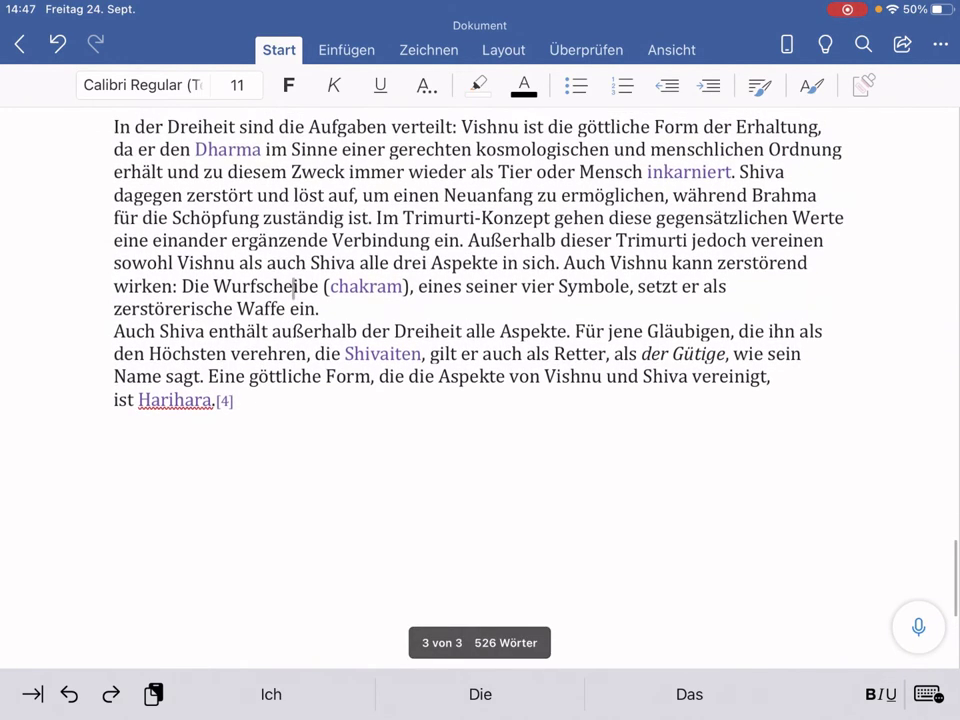
scroll(312, 297, up, 10)
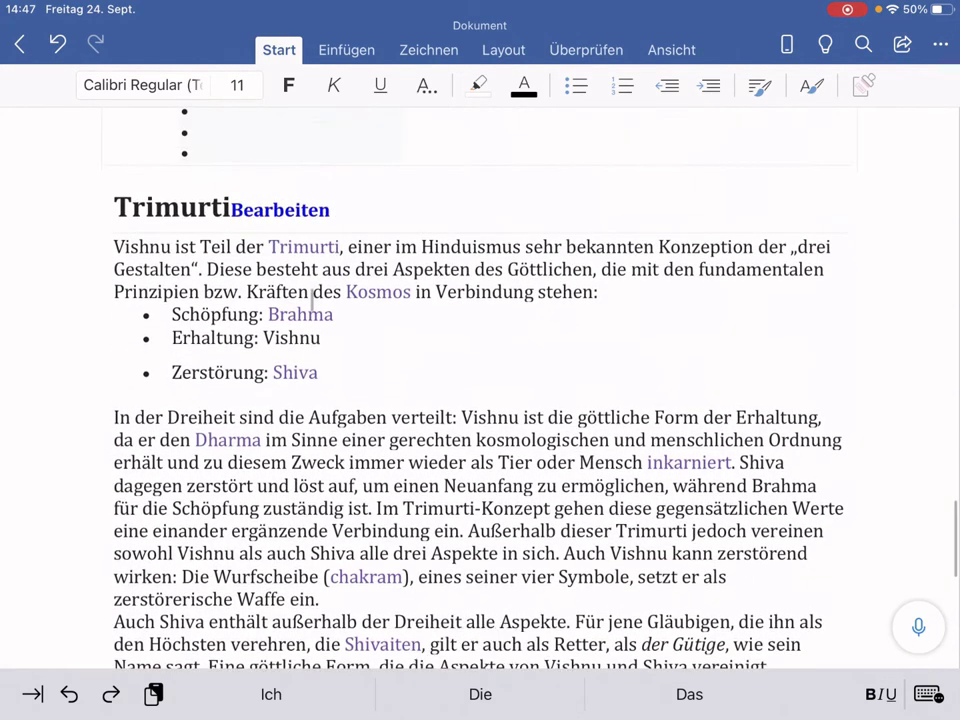
scroll(312, 300, up, 10)
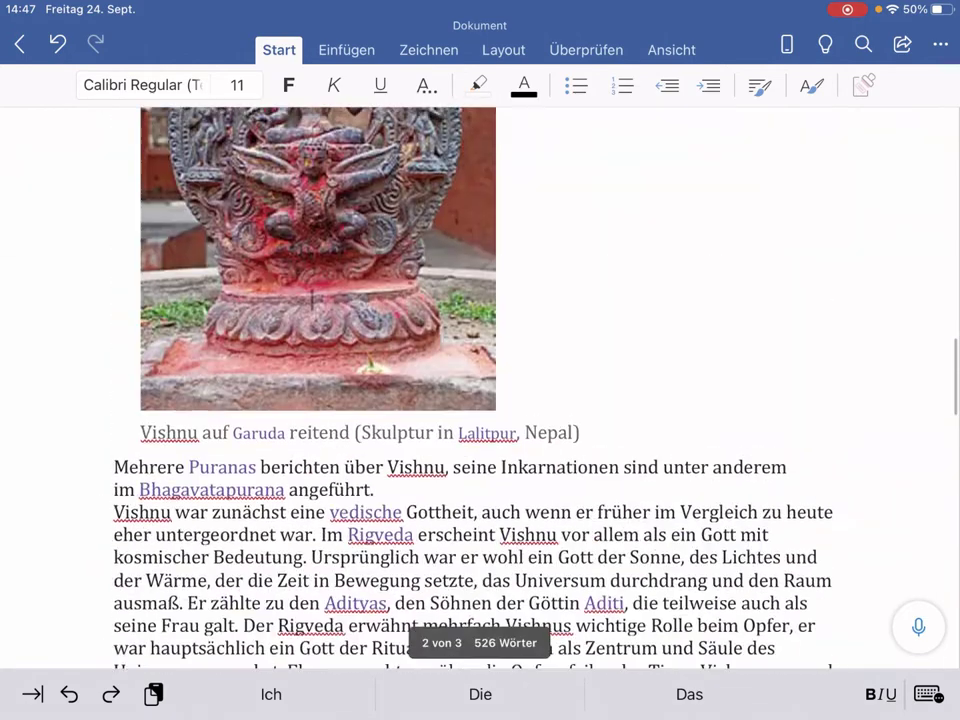
scroll(312, 300, up, 5)
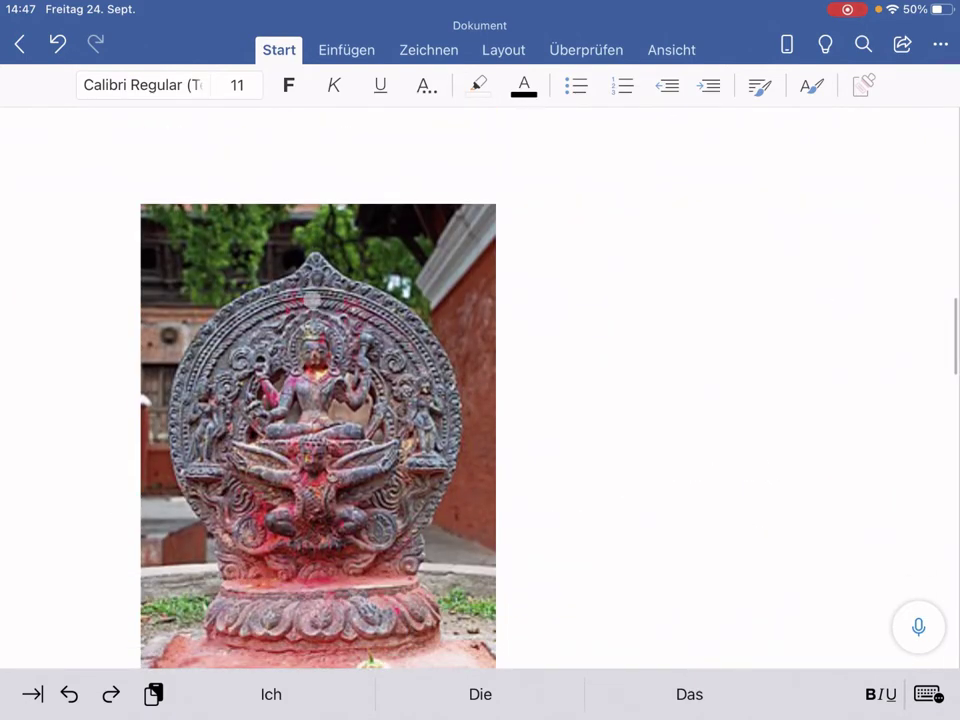
scroll(313, 298, down, 10)
scroll(312, 298, down, 4)
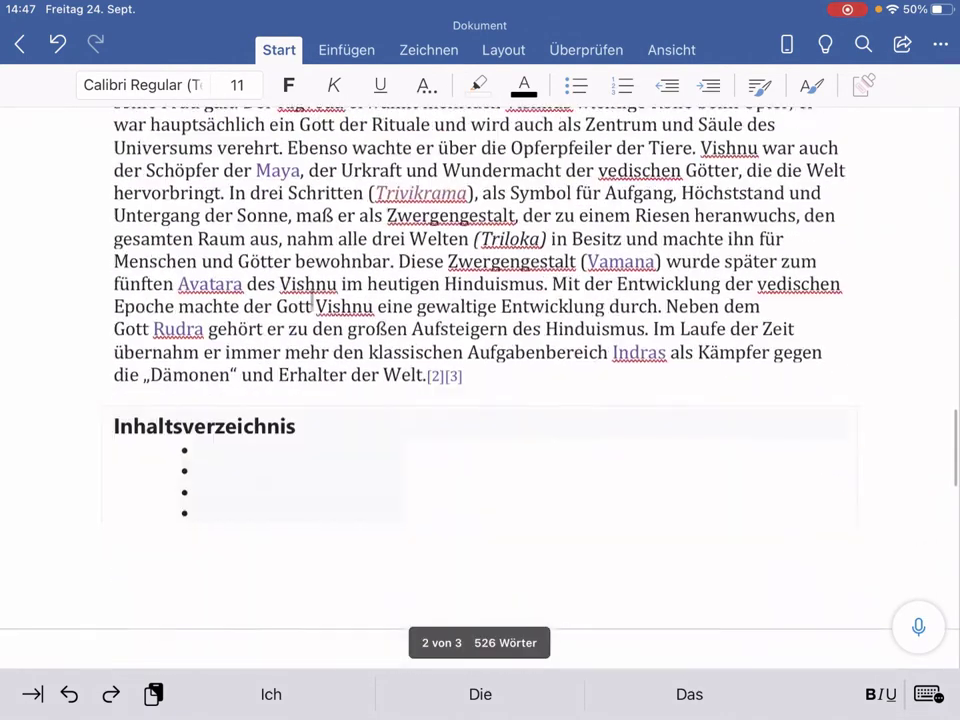
scroll(312, 298, down, 2)
scroll(312, 298, down, 3)
scroll(312, 300, down, 10)
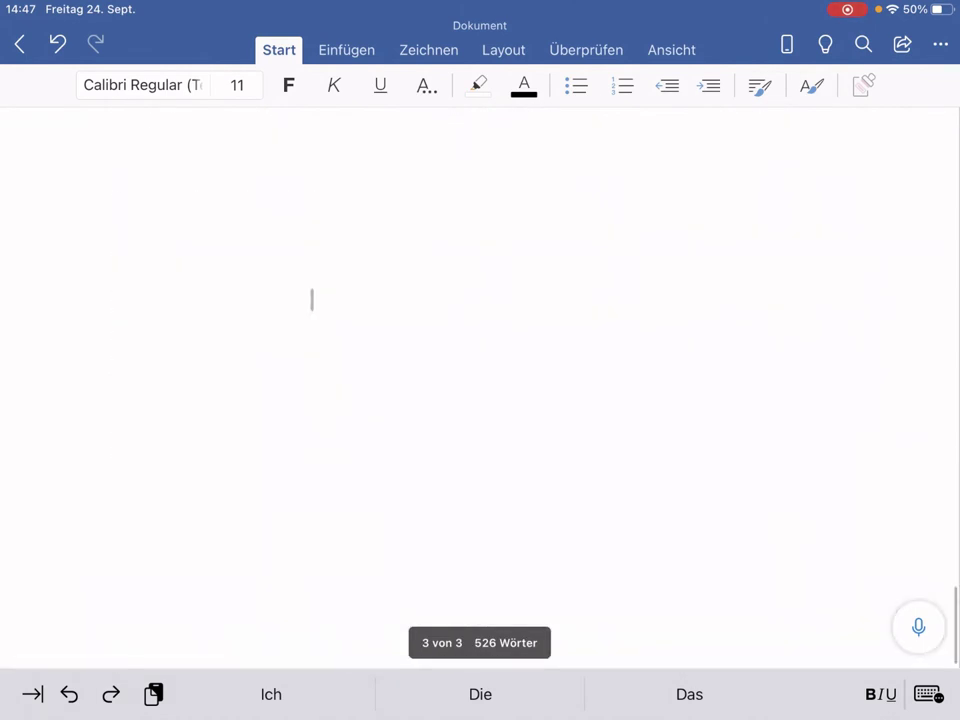
scroll(312, 300, up, 5)
Reformat the pasted article with 'Nur den Text übernehmen' so only plain text remains.
click(312, 300)
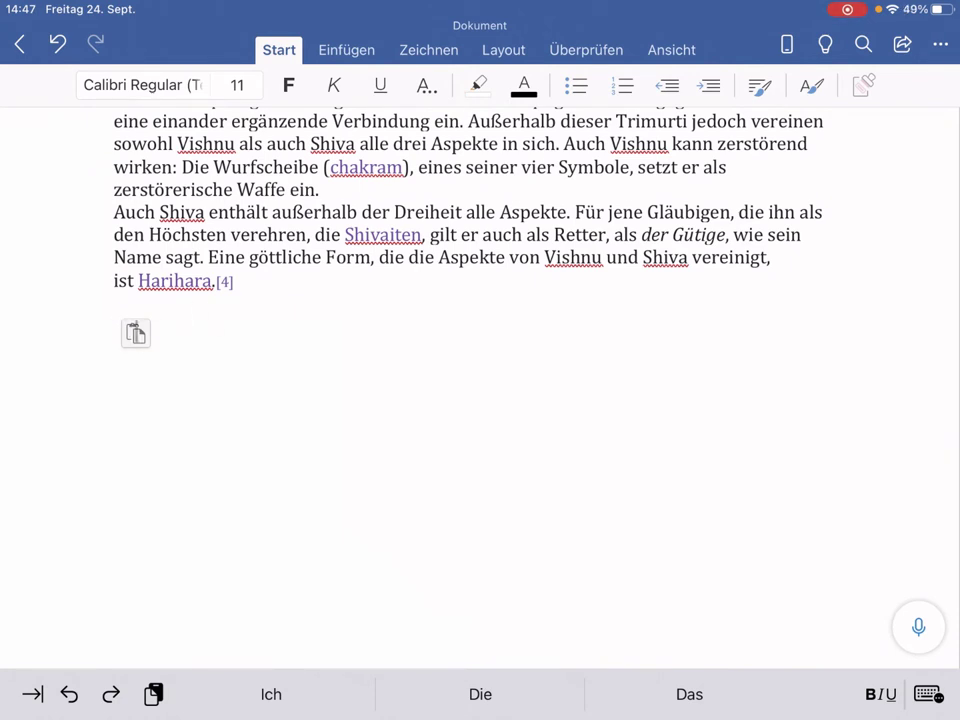
click(135, 333)
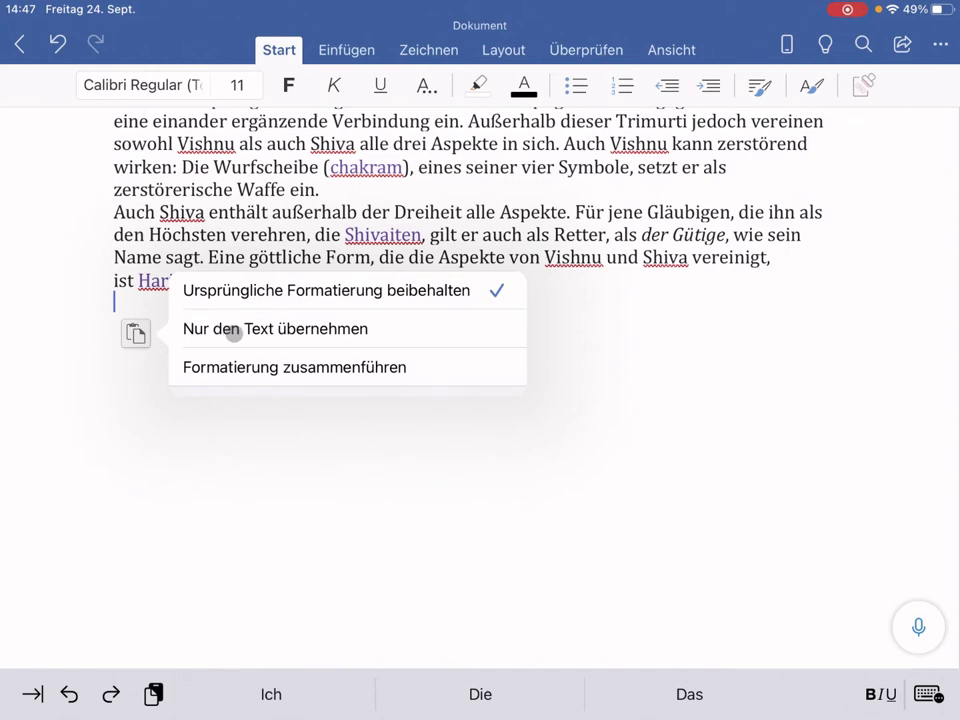
click(233, 330)
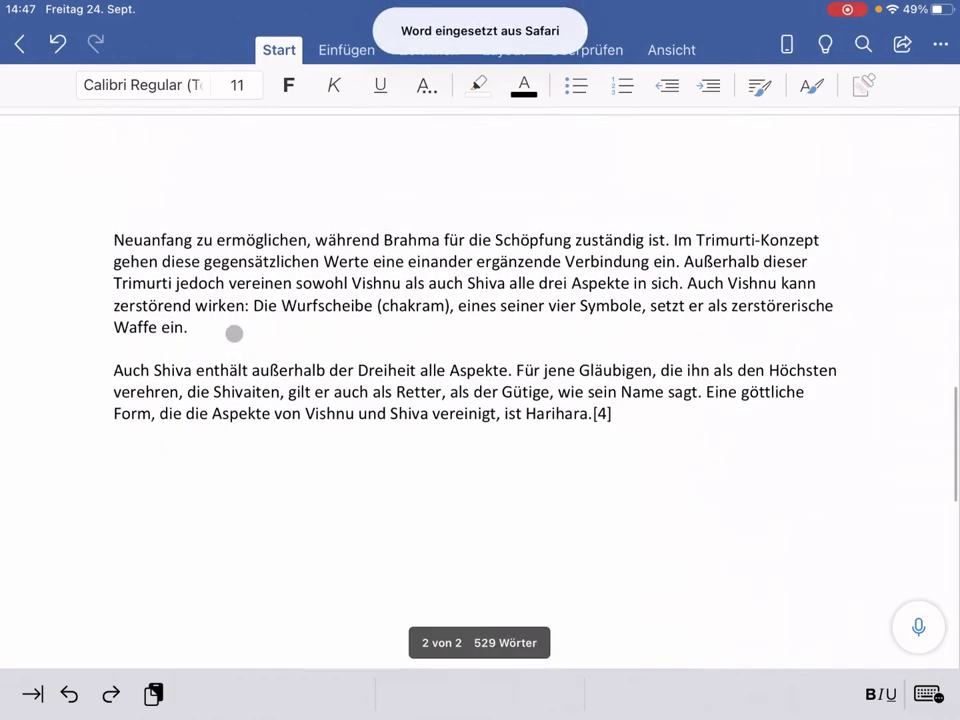
scroll(233, 333, up, 10)
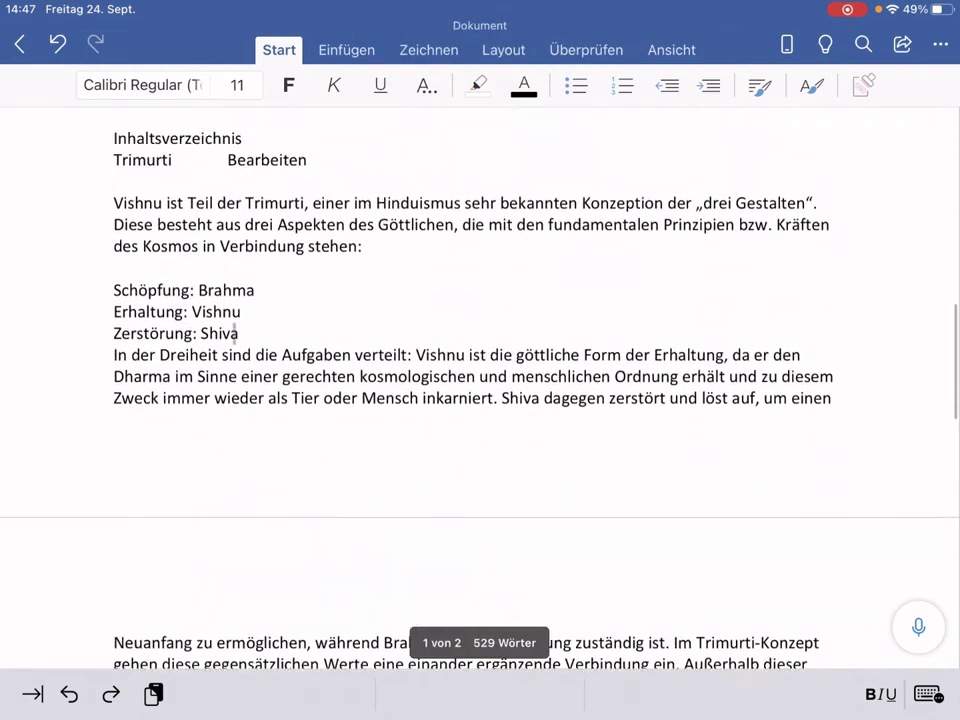
Delete the leftover web-page lines and the disambiguation note under the title.
scroll(234, 333, up, 1)
scroll(230, 330, up, 3)
scroll(220, 326, up, 5)
scroll(209, 321, up, 6)
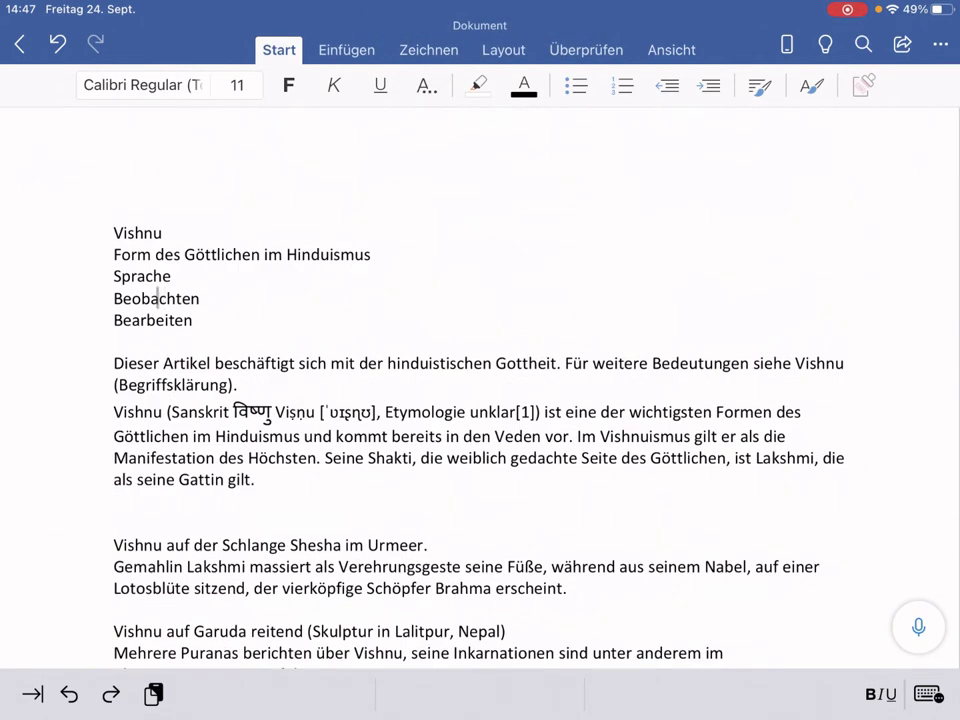
scroll(111, 251, down, 1)
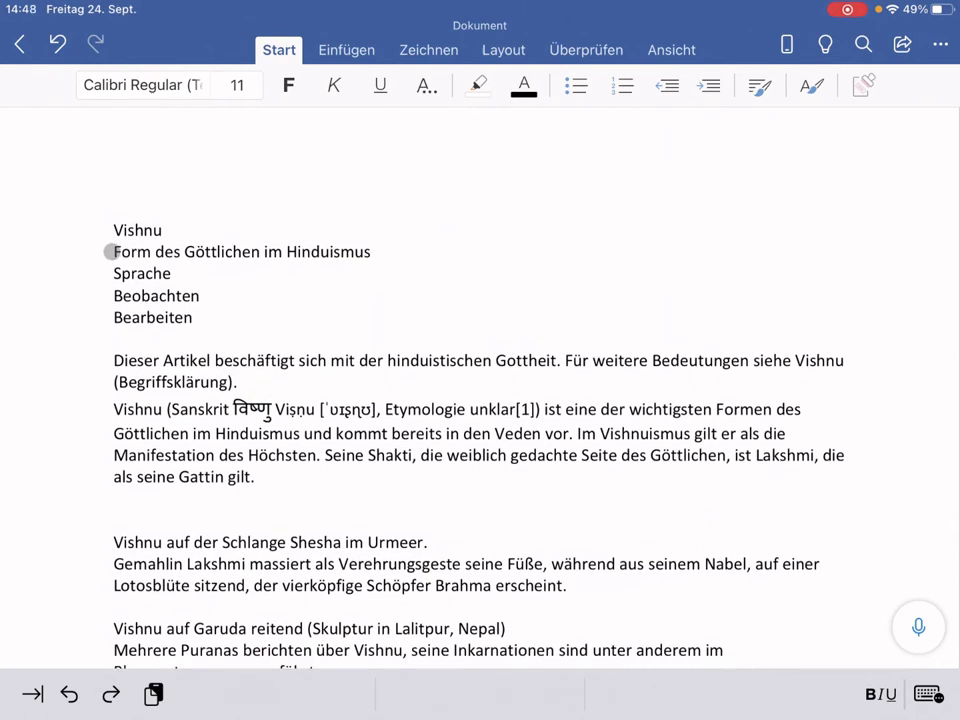
drag(115, 251, 194, 340)
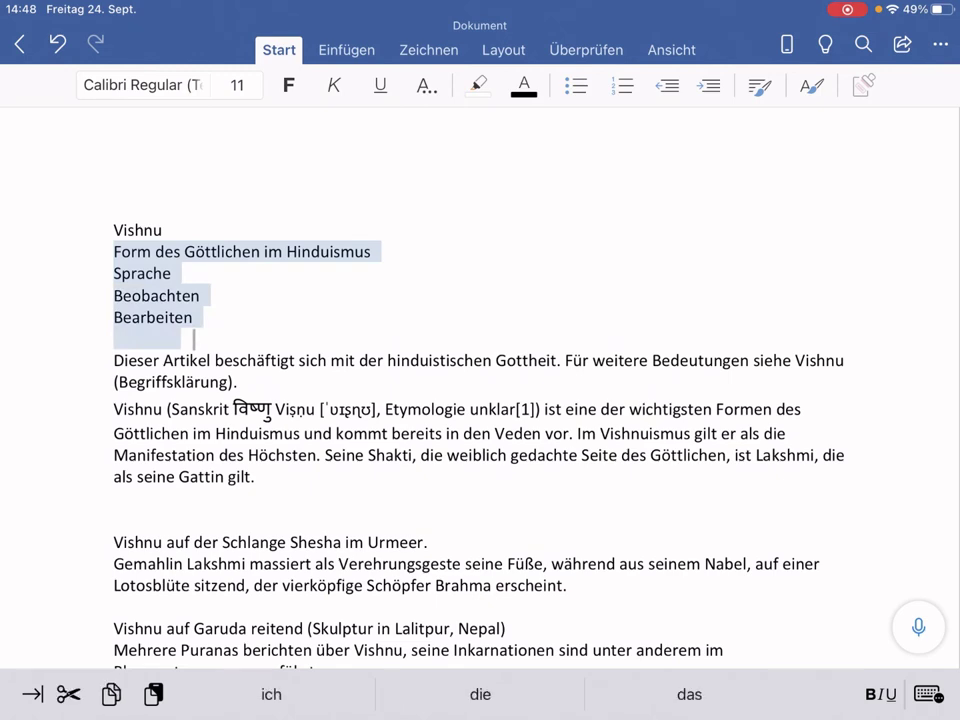
key(BackSpace)
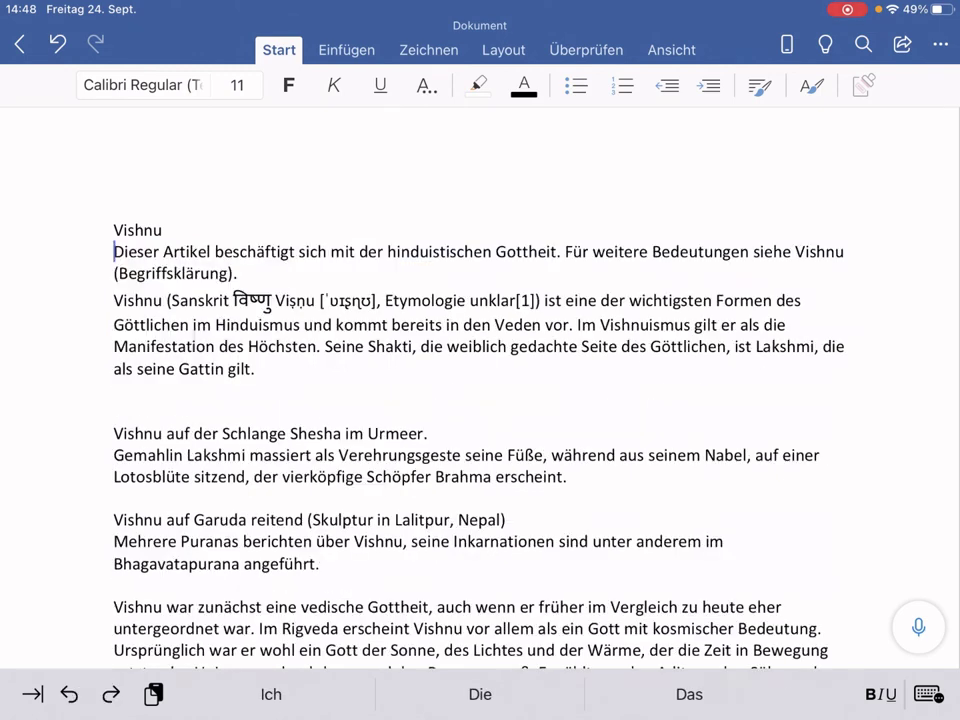
key(shift+Down)
key(shift+Down)
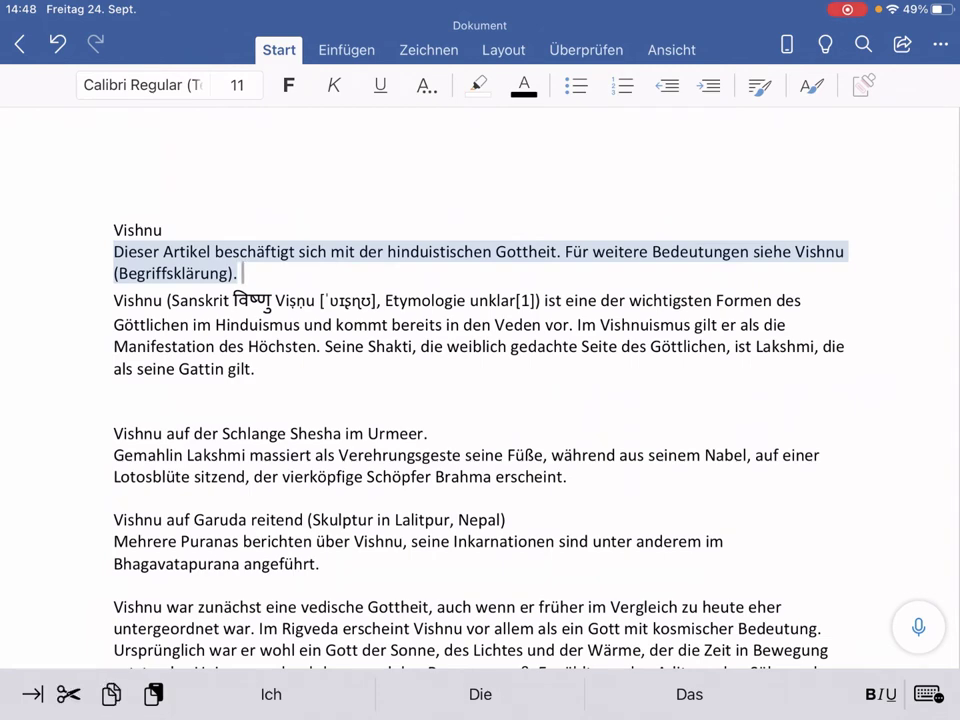
key(BackSpace)
key(BackSpace)
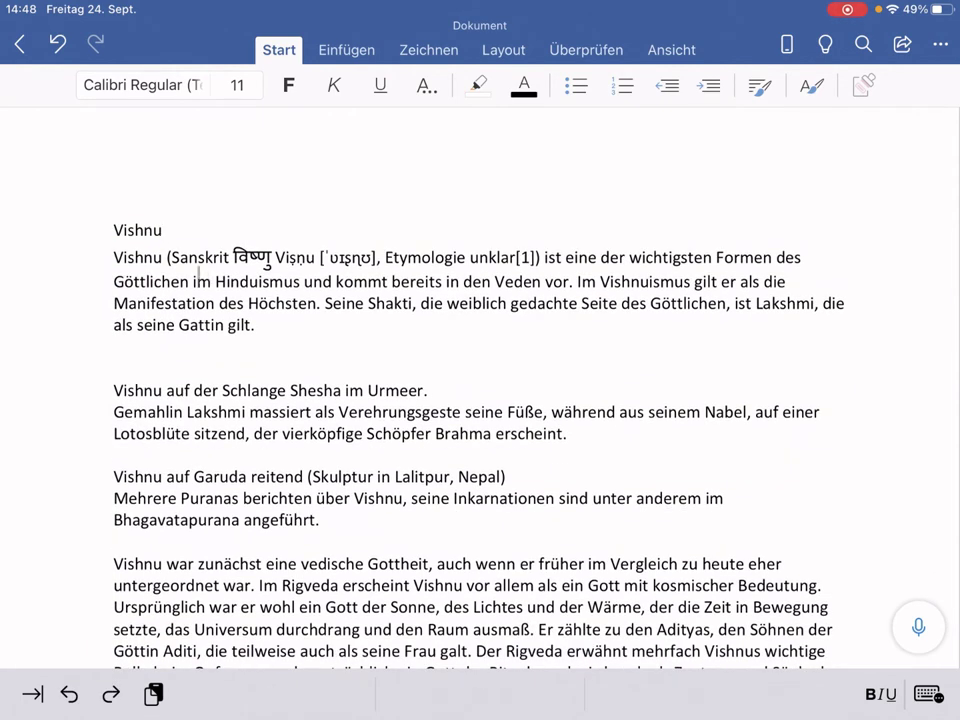
Delete the two image captions, the leftover empty line and the Sanskrit etymology parenthetical.
scroll(169, 341, down, 1)
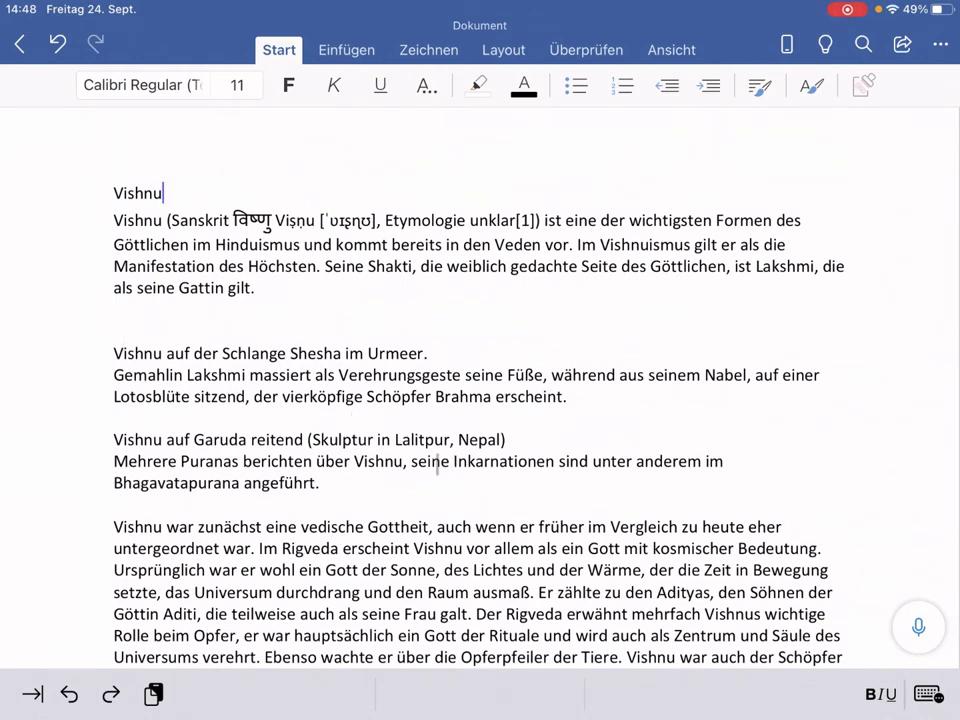
drag(540, 444, 114, 312)
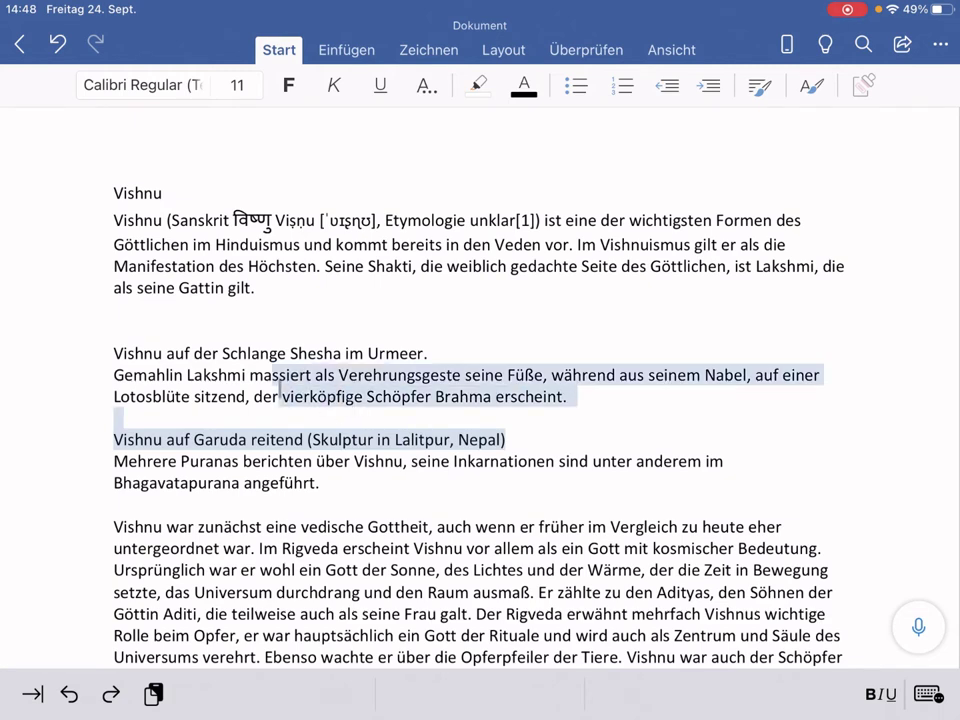
key(BackSpace)
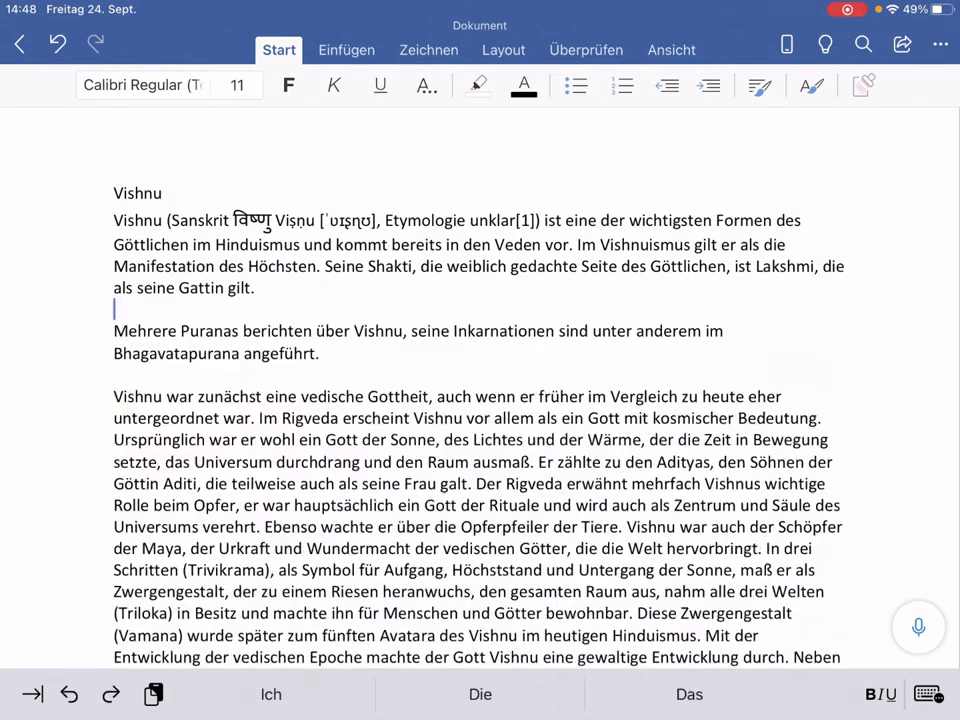
key(BackSpace)
drag(168, 220, 540, 222)
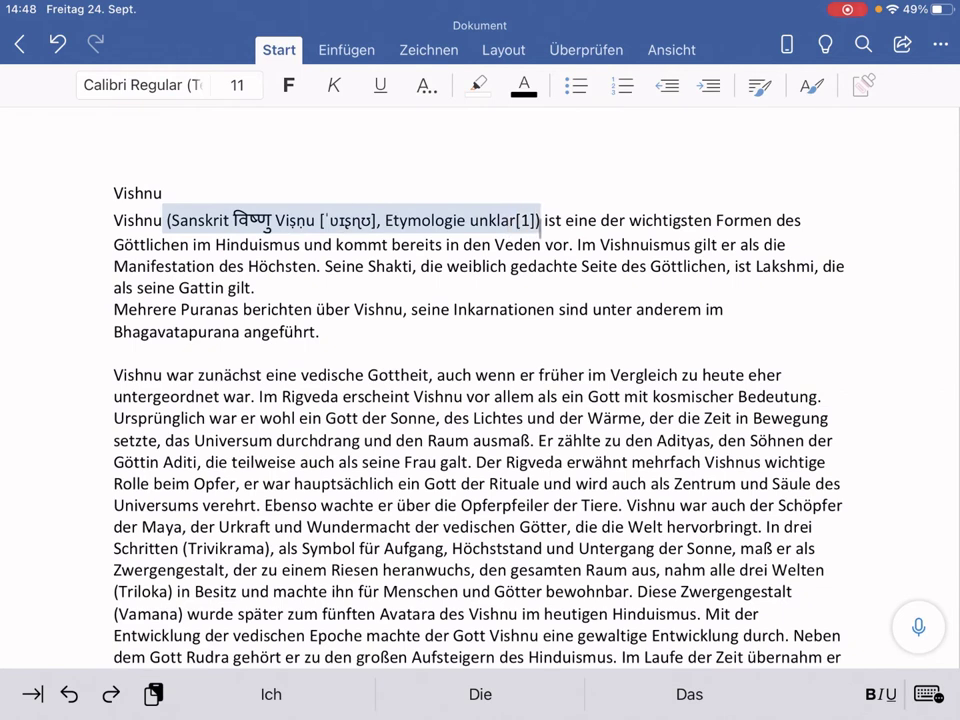
key(BackSpace)
Remove the [2][3] reference markers and the word Inhaltsverzeichnis.
scroll(481, 390, down, 1)
scroll(481, 390, down, 2)
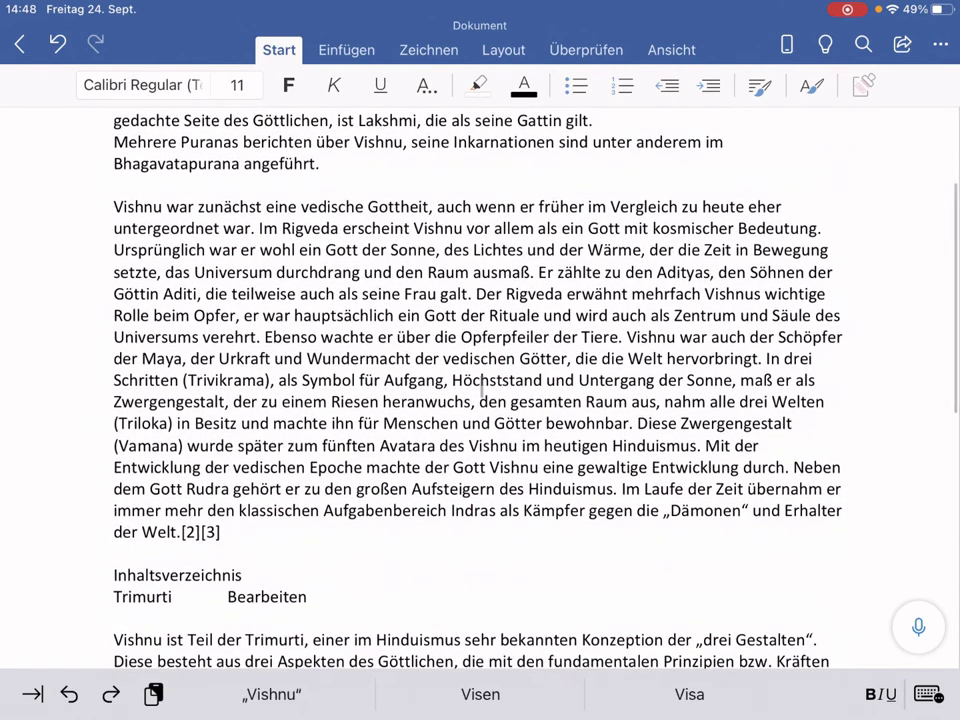
scroll(290, 310, down, 1)
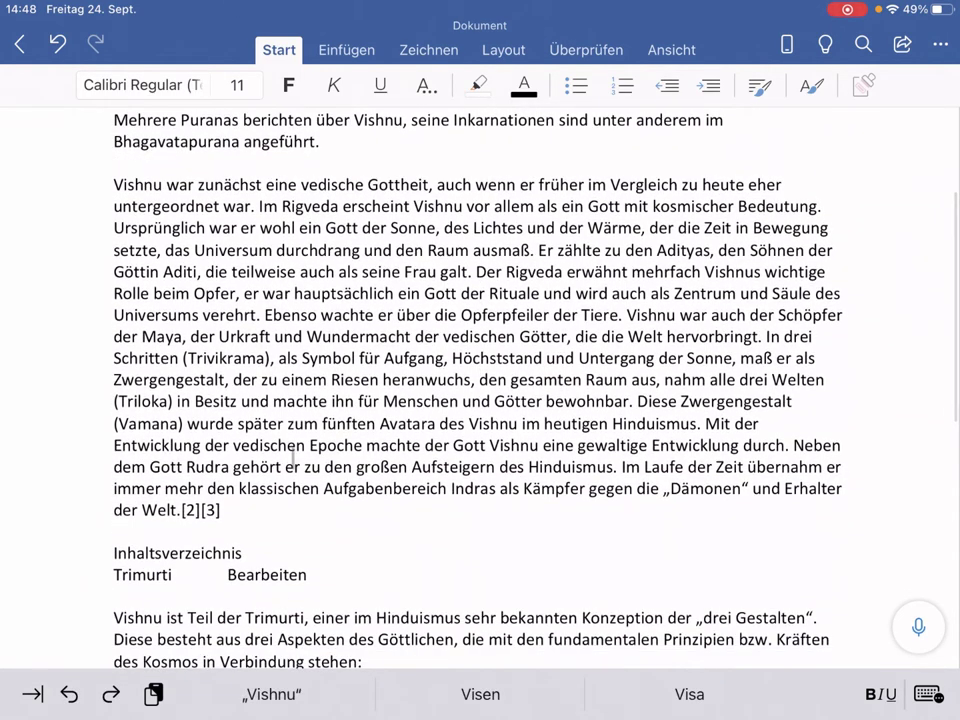
click(246, 509)
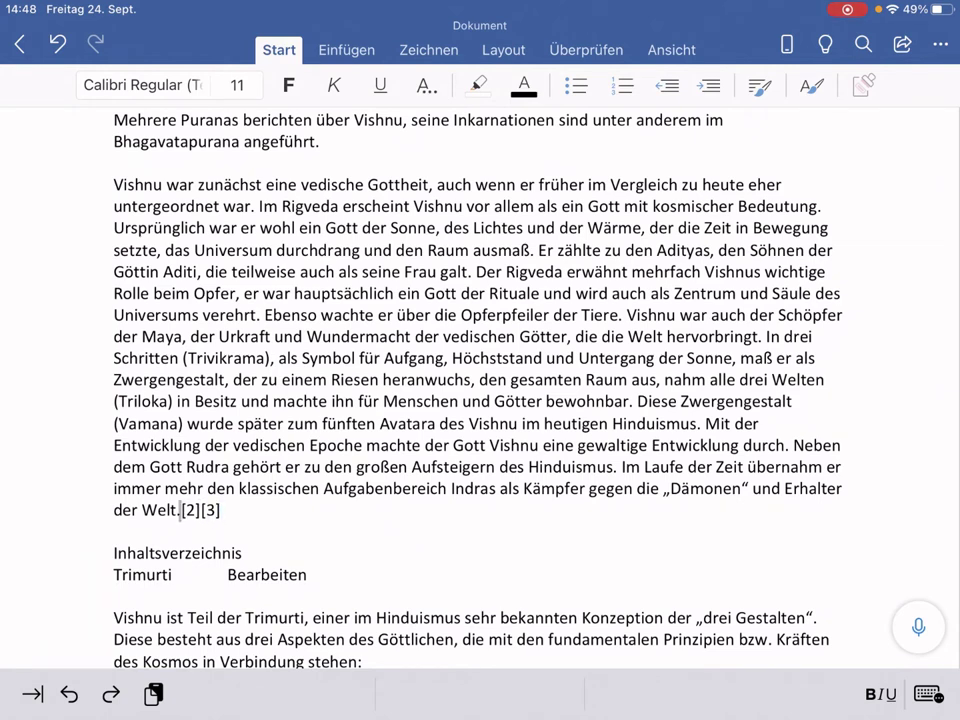
drag(180, 510, 224, 510)
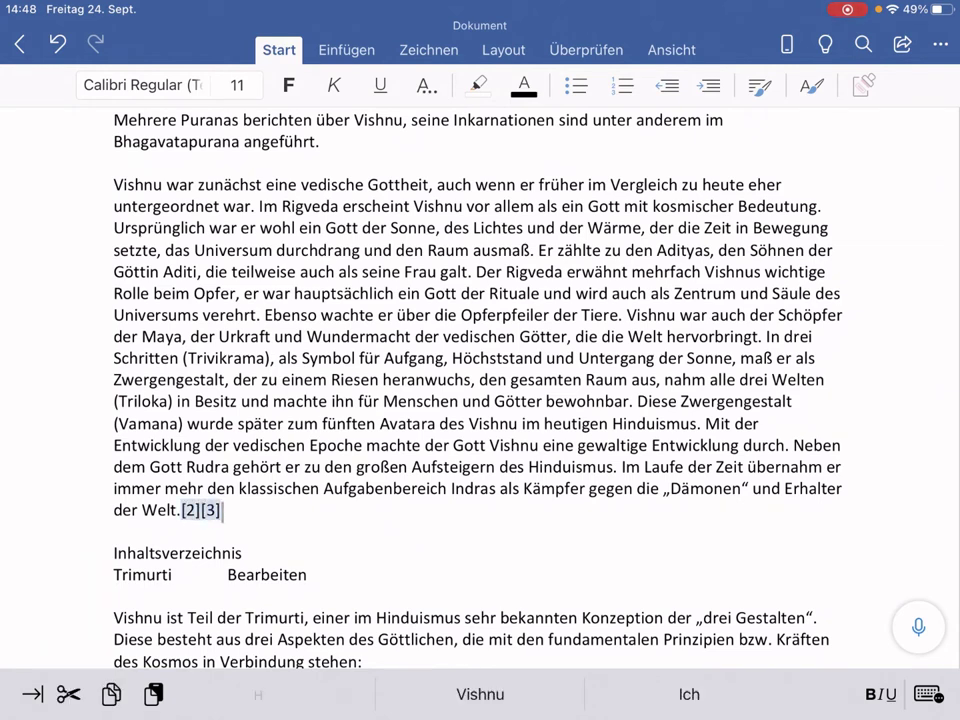
key(BackSpace)
scroll(224, 509, down, 2)
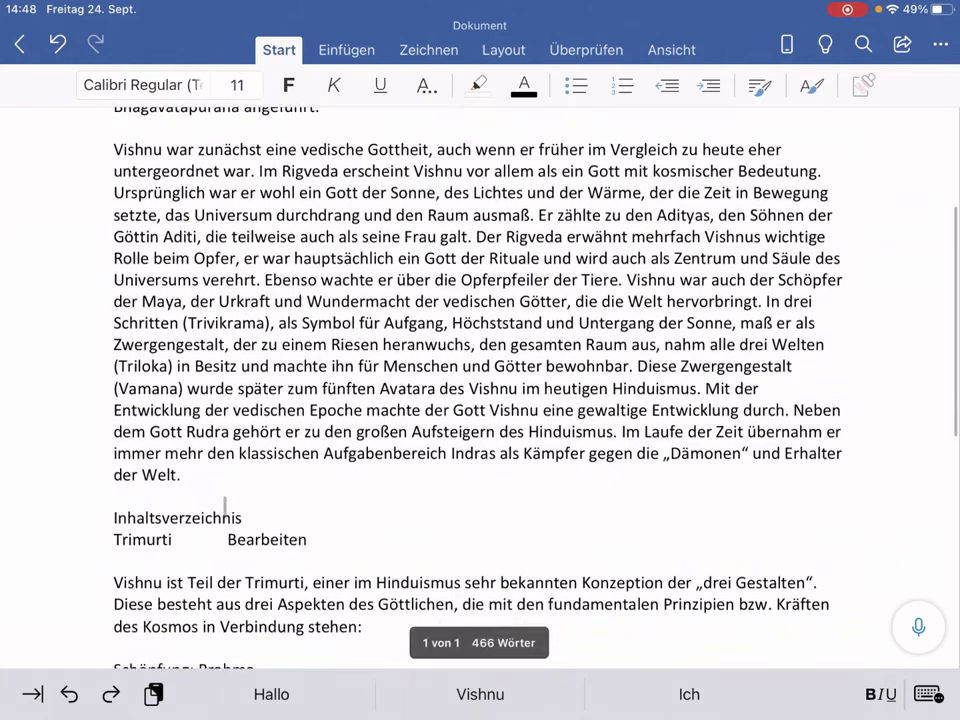
drag(241, 497, 114, 497)
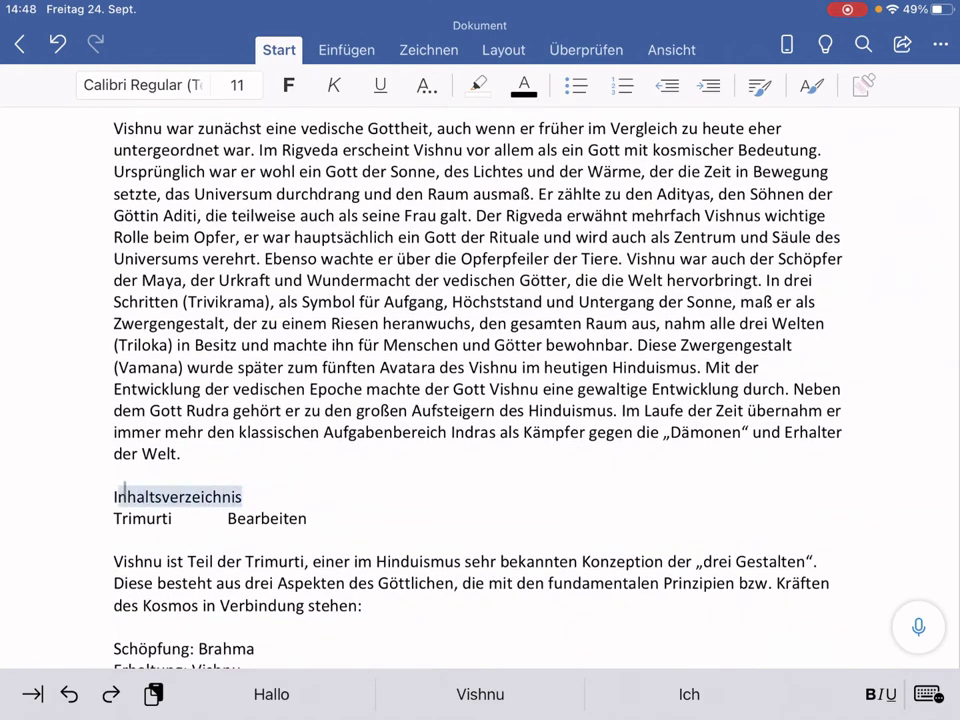
key(BackSpace)
key(BackSpace)
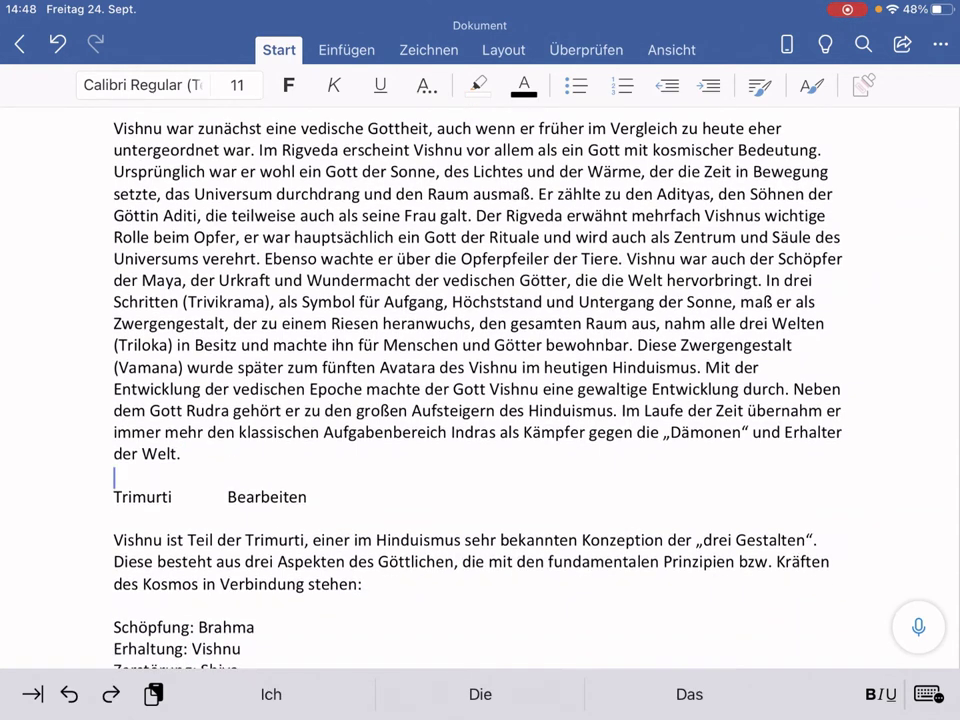
Delete Bearbeiten after the Trimurti heading and the blank lines below Trimurti and above Schöpfung.
drag(307, 497, 175, 497)
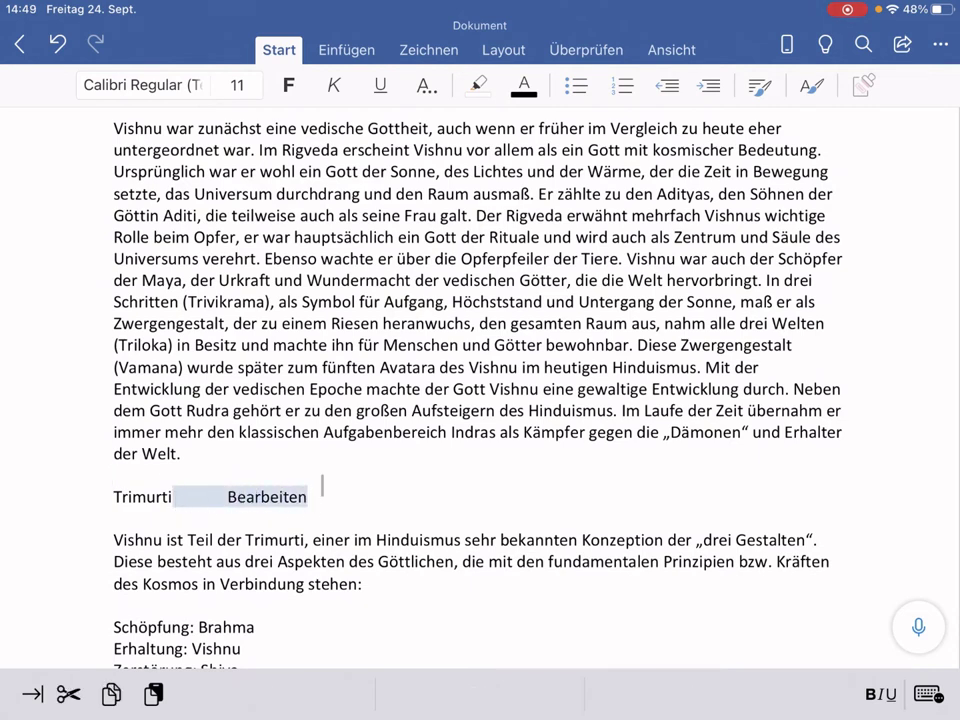
key(BackSpace)
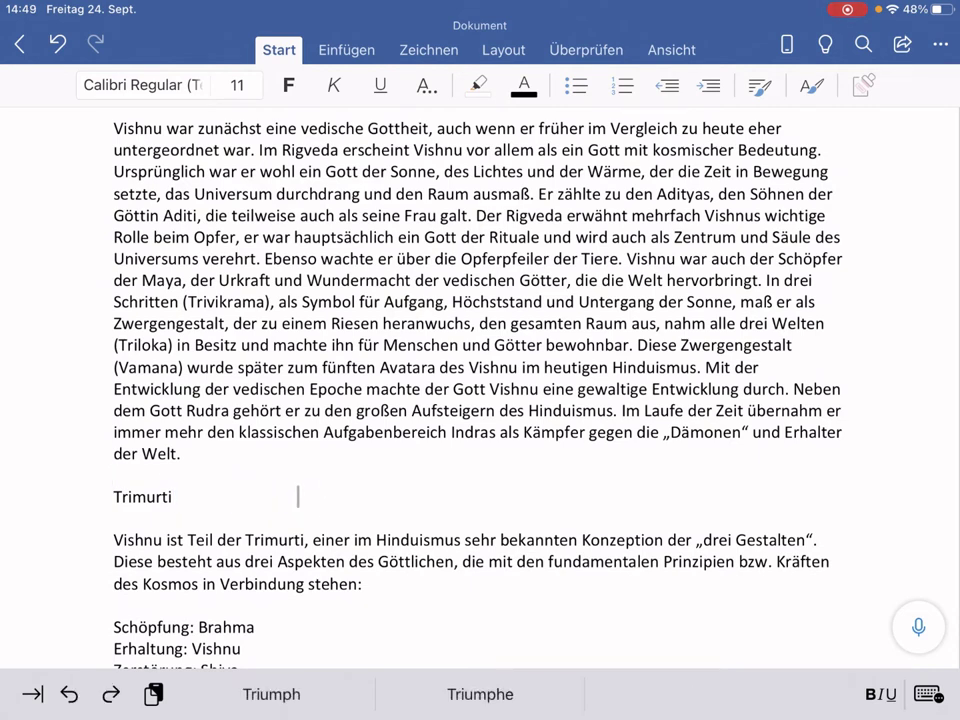
click(116, 518)
key(BackSpace)
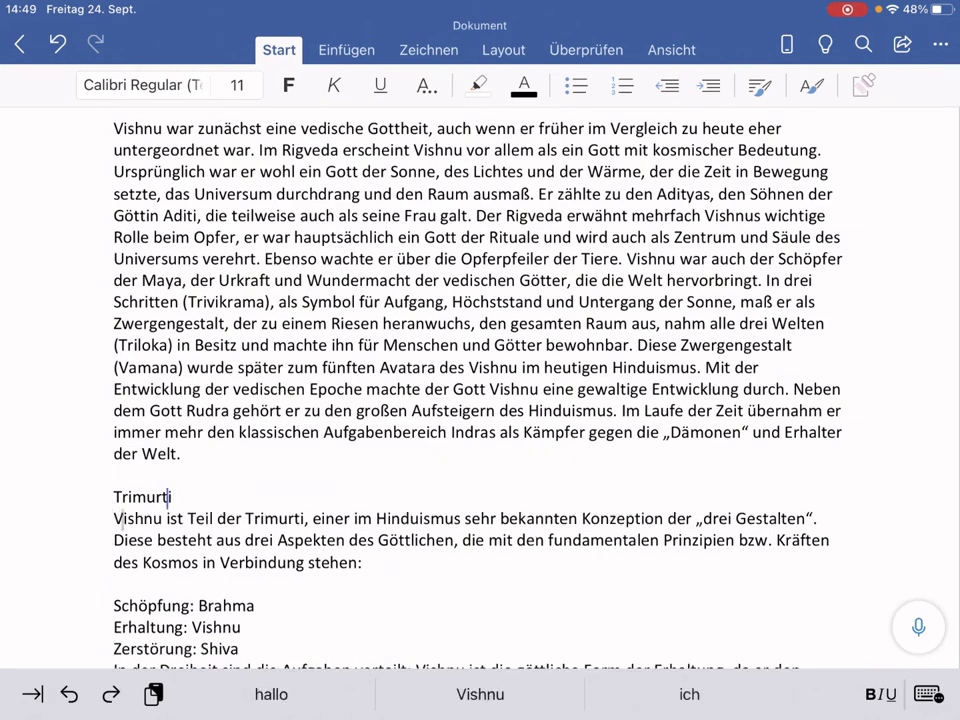
scroll(190, 540, down, 3)
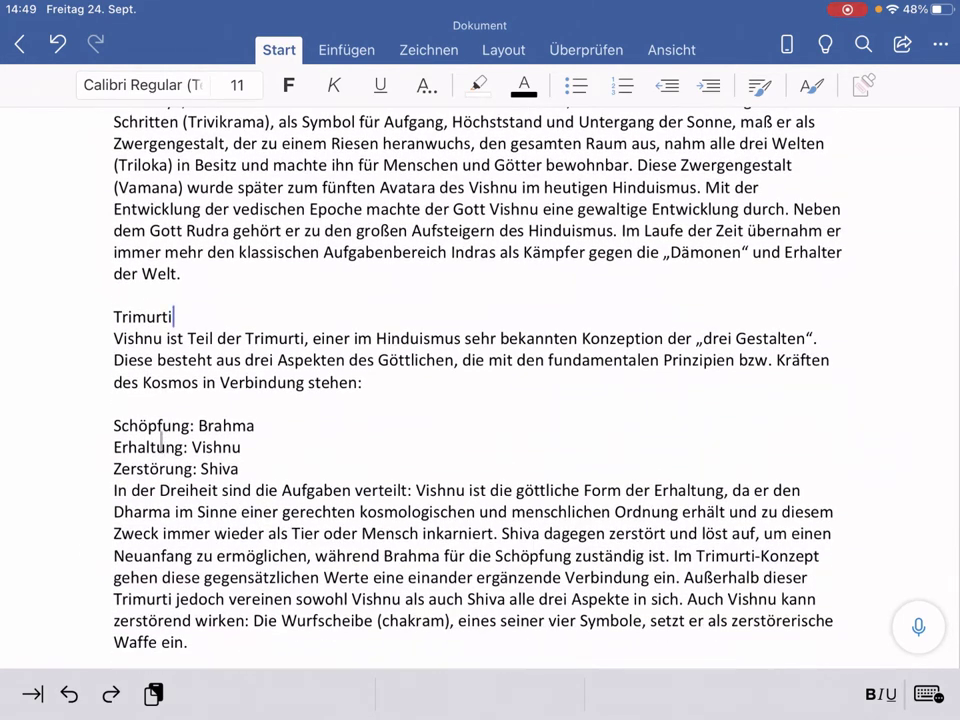
click(133, 404)
key(BackSpace)
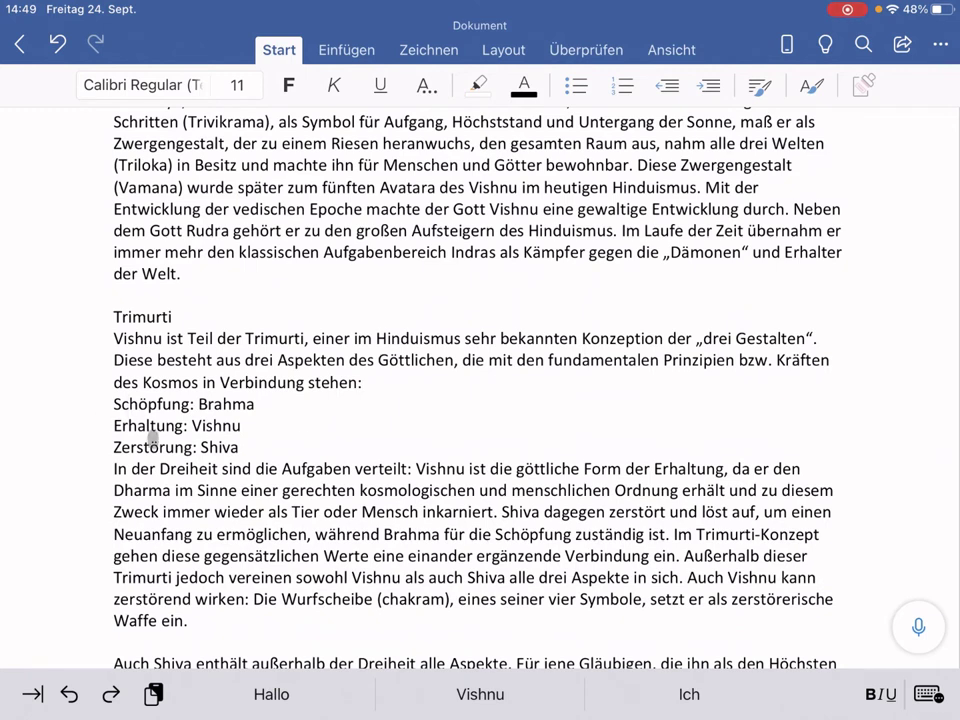
drag(240, 447, 117, 410)
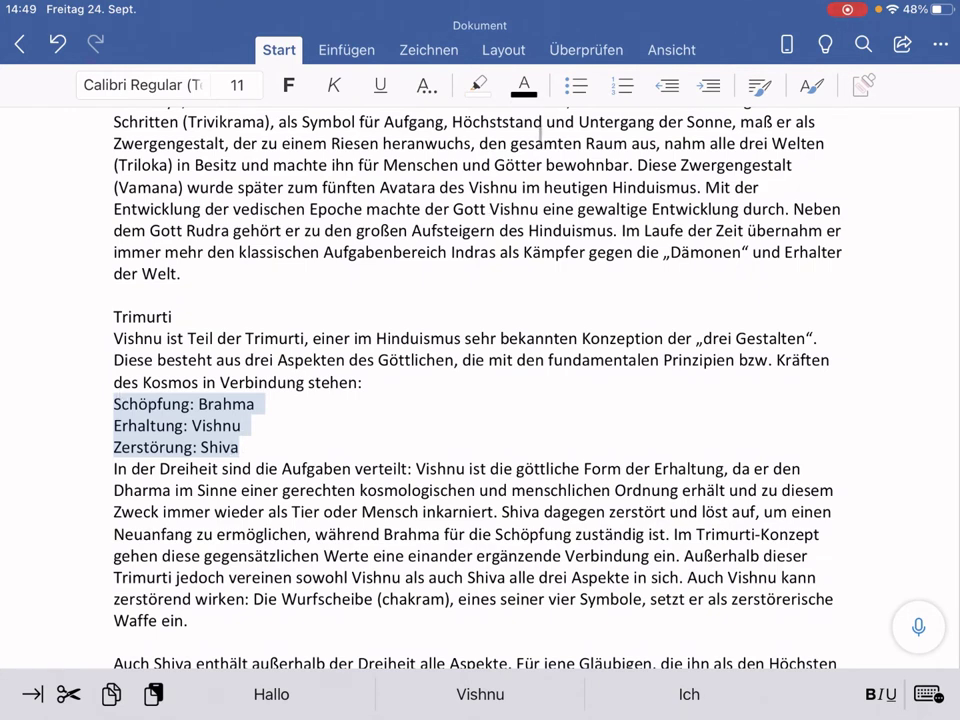
Give the Schöpfung, Erhaltung and Zerstörung lines filled-dot bullets.
click(575, 86)
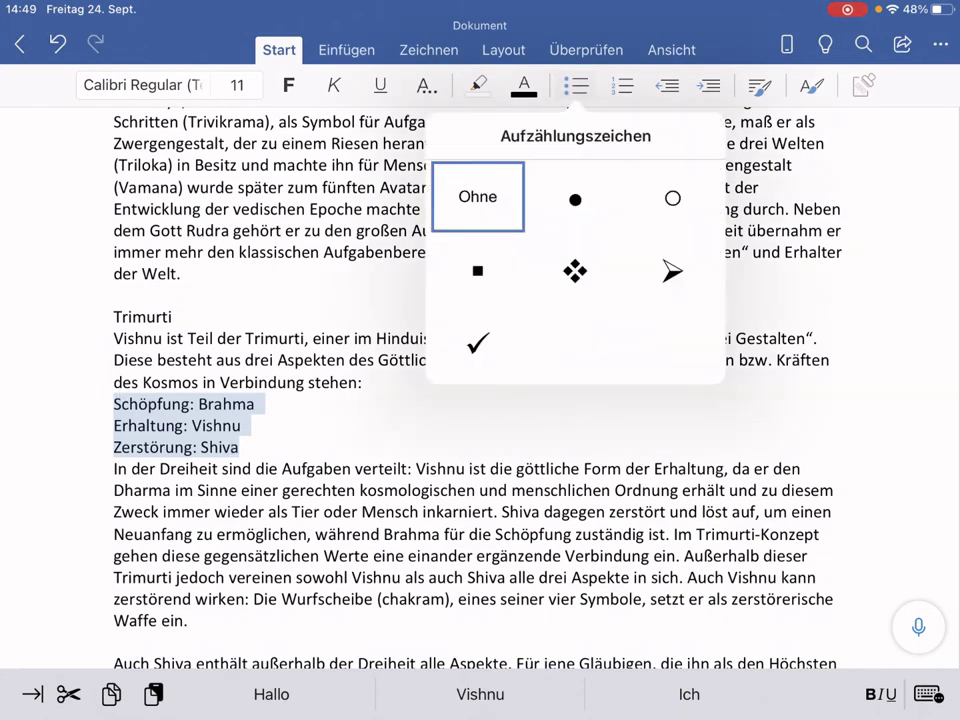
click(576, 197)
click(519, 232)
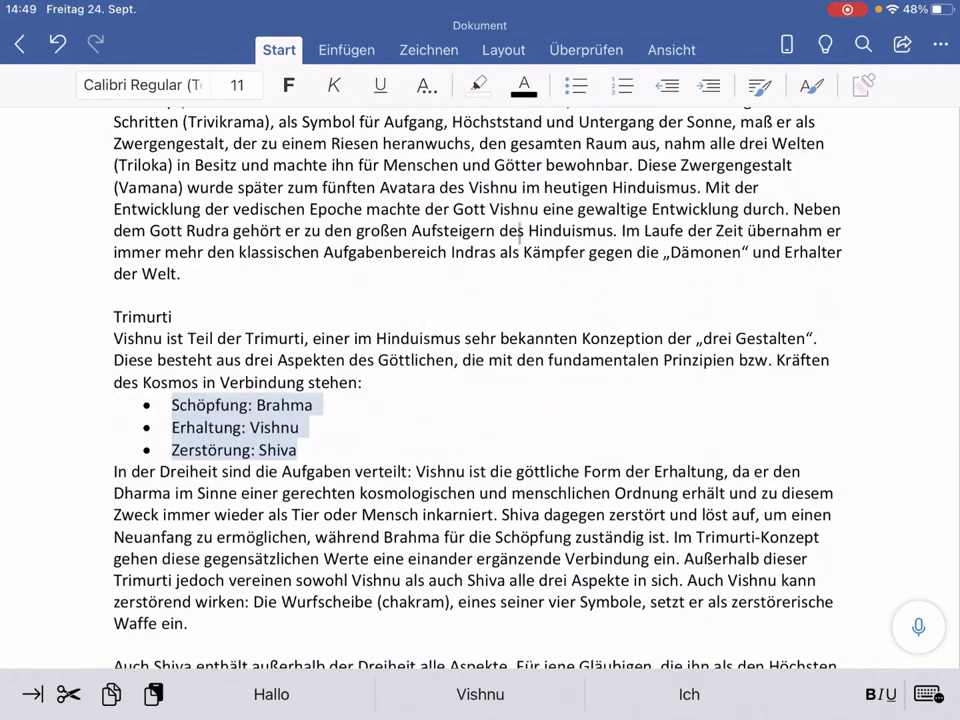
Remove the blank line after 'Waffe ein.' and the [4] reference after Harihara.
scroll(410, 384, down, 5)
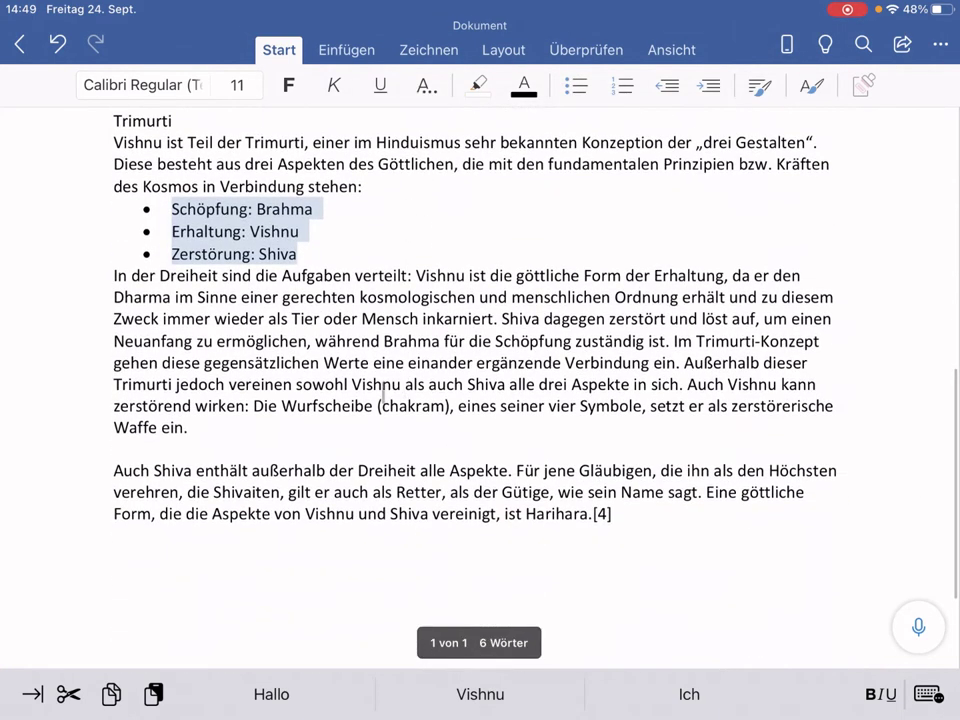
click(180, 445)
key(BackSpace)
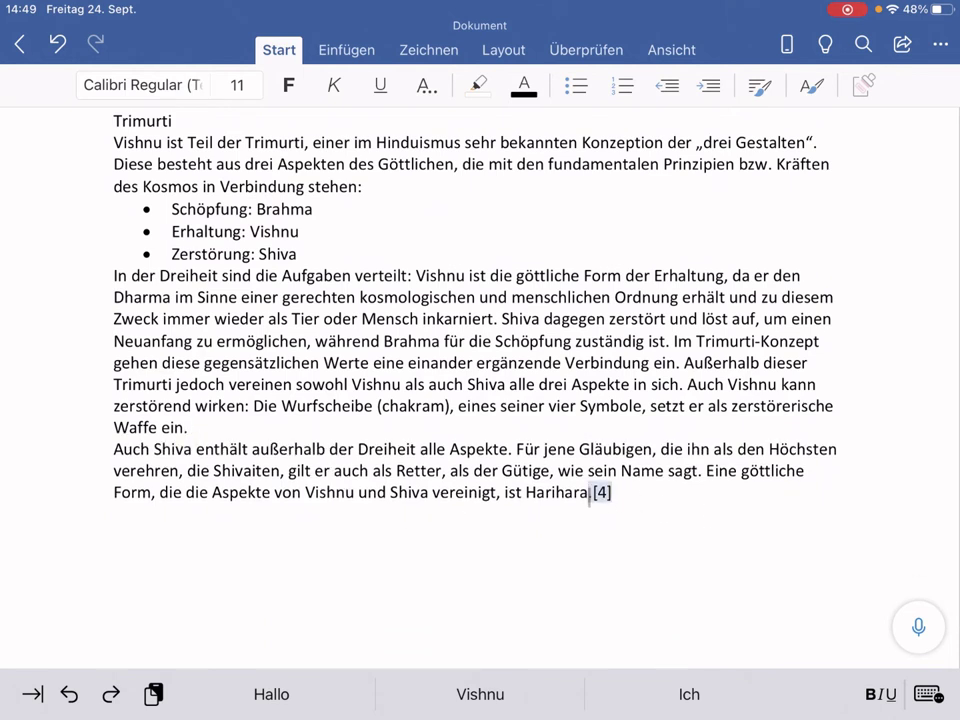
double_click(596, 492)
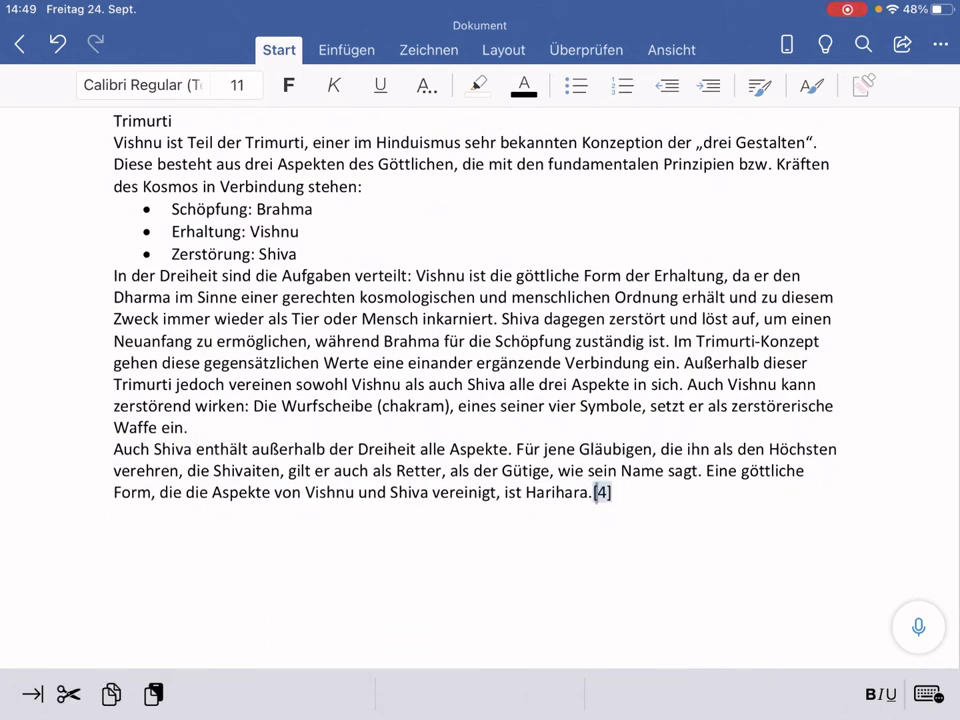
key(BackSpace)
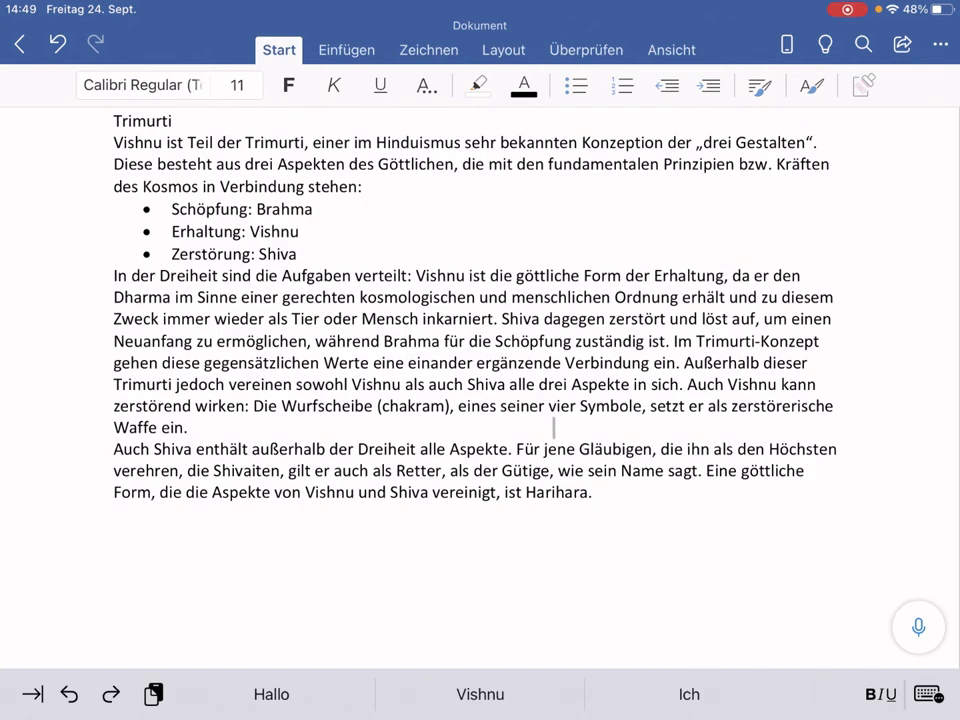
scroll(554, 428, up, 10)
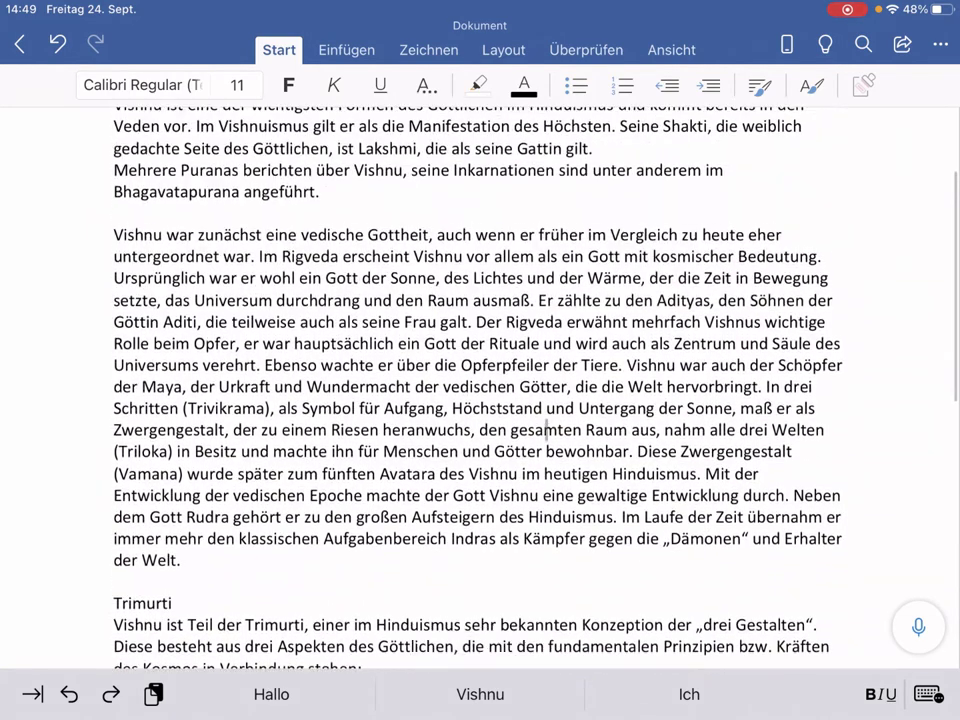
scroll(546, 430, up, 3)
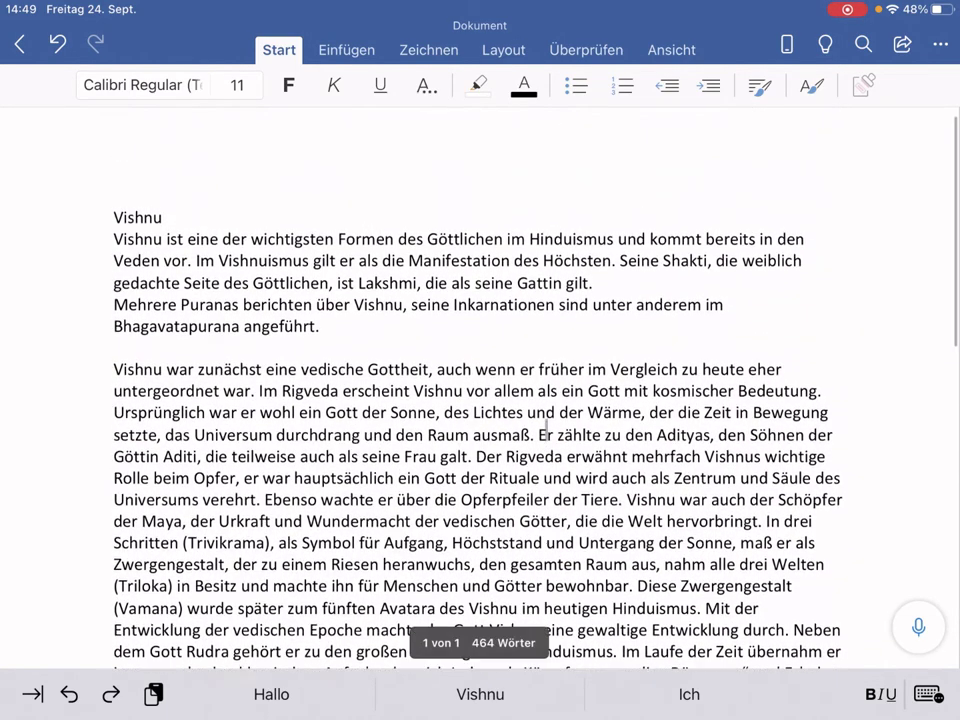
Make the title Vishnu bold at font size 16.
double_click(182, 213)
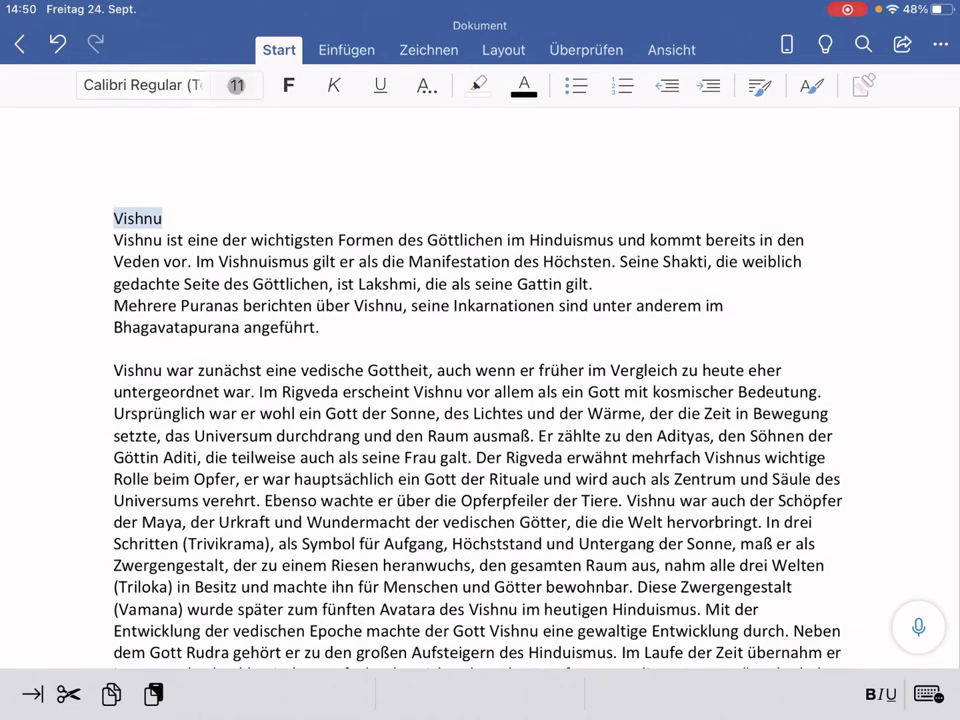
click(236, 85)
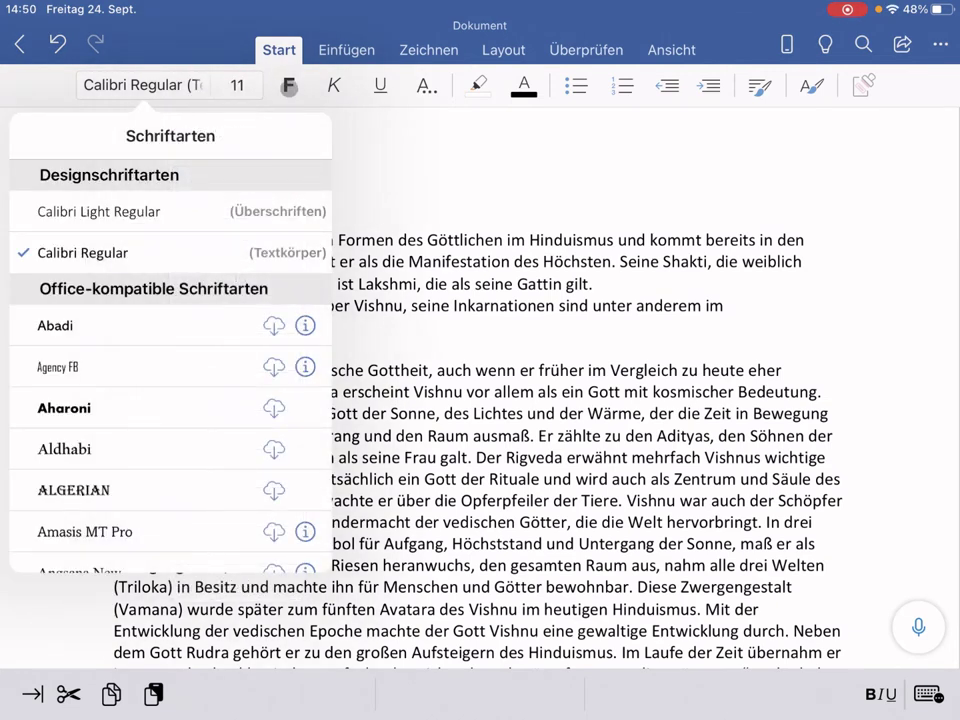
click(288, 85)
click(288, 85)
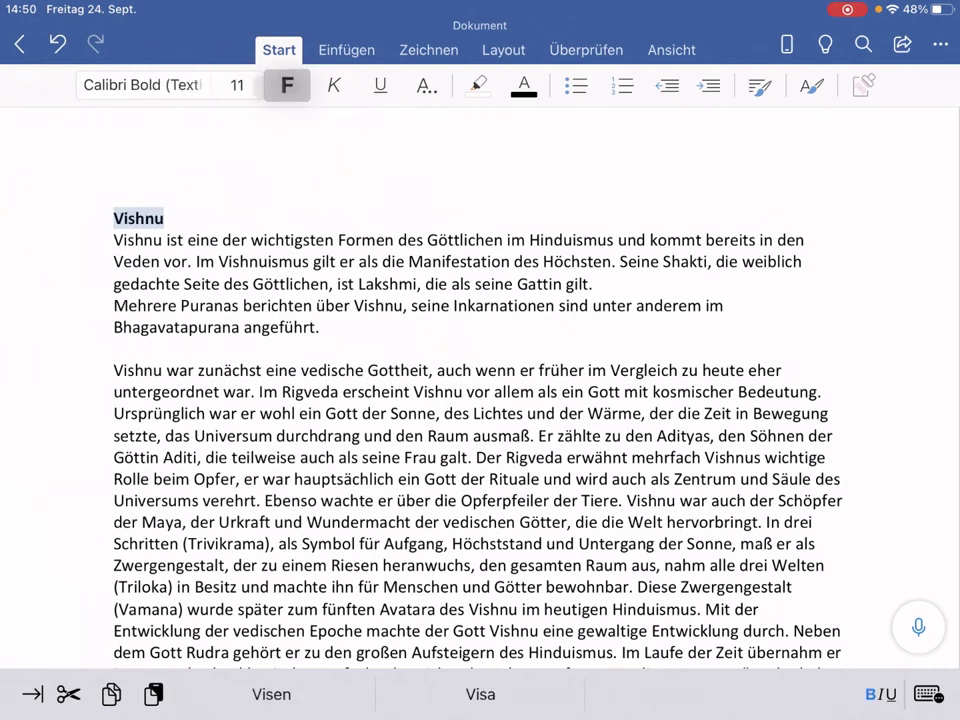
click(237, 85)
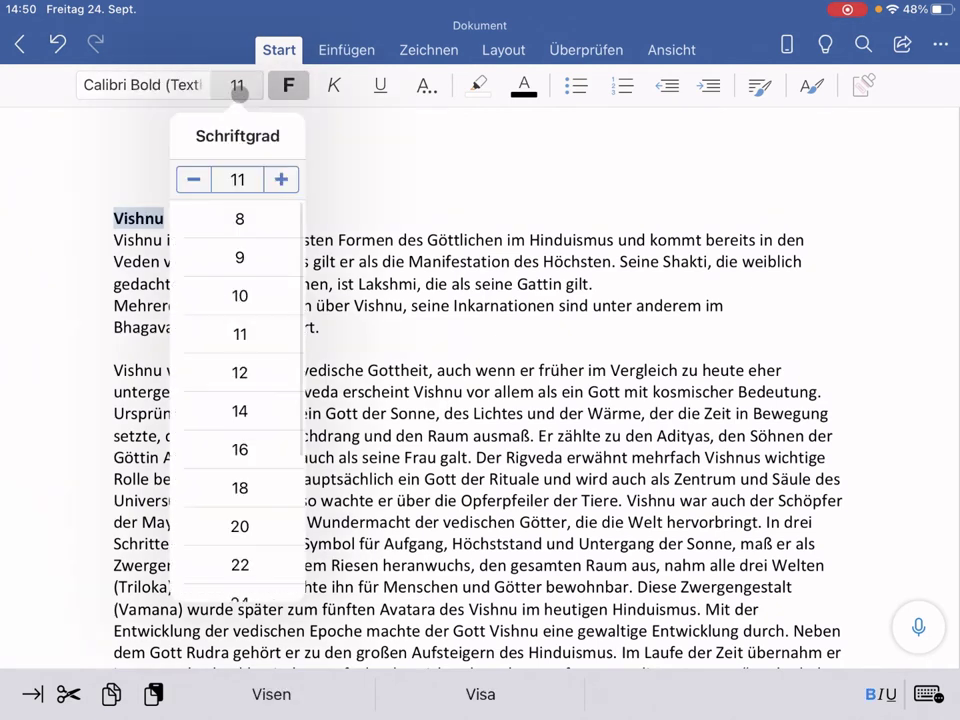
click(240, 449)
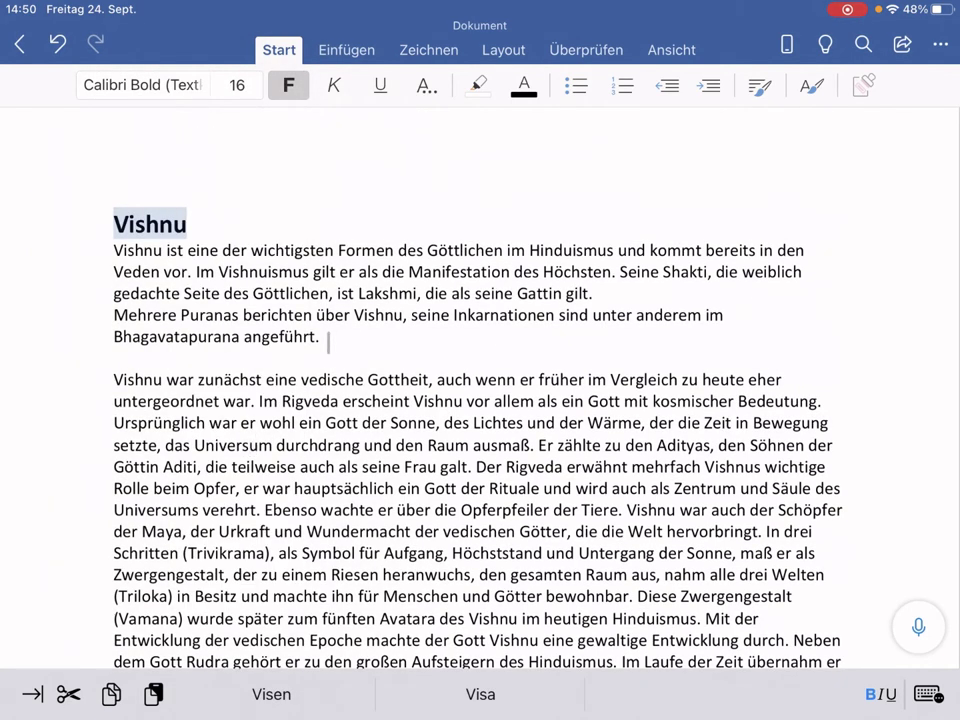
Add a 'Quelle:' line under the title, with a blank line before the body, then switch to Safari.
click(113, 249)
key(Return)
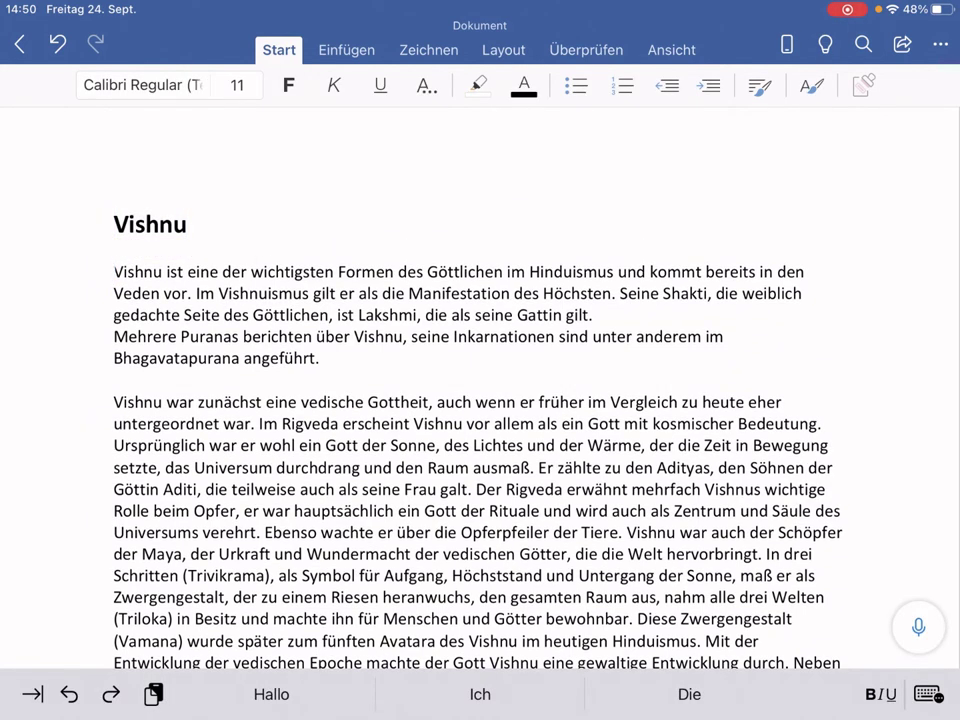
key(Return)
click(125, 246)
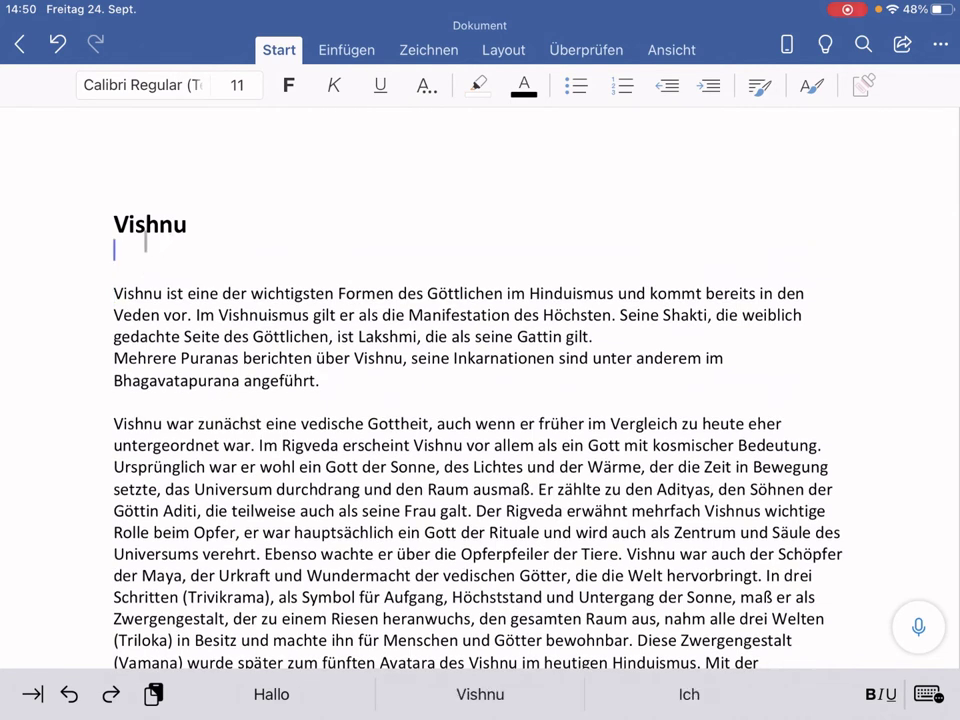
text(Quelle:)
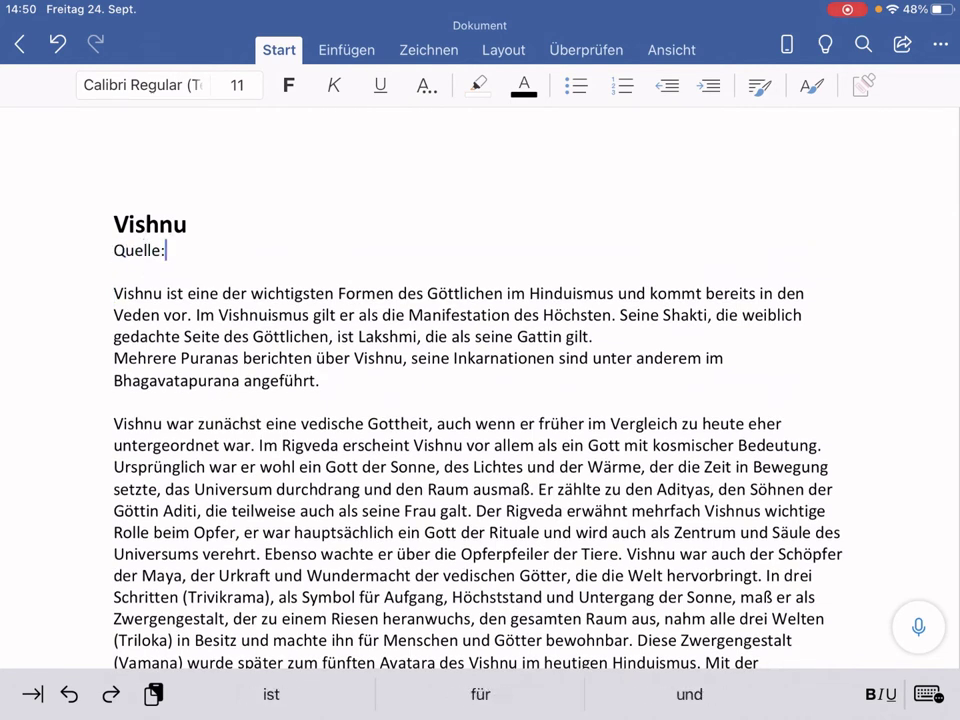
key(super+alt+d)
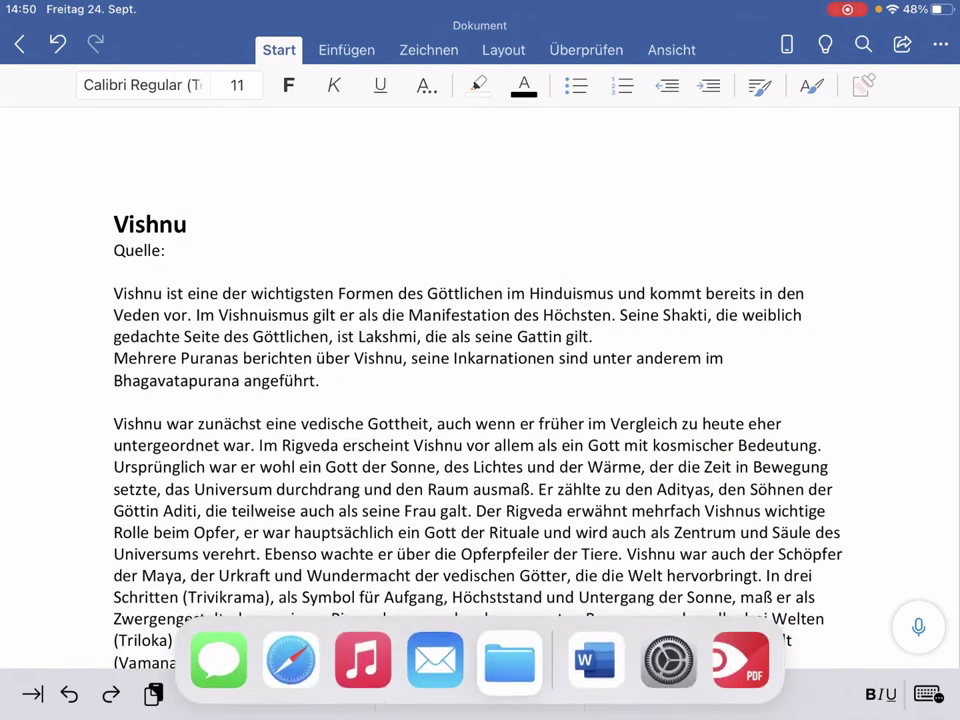
key(Left)
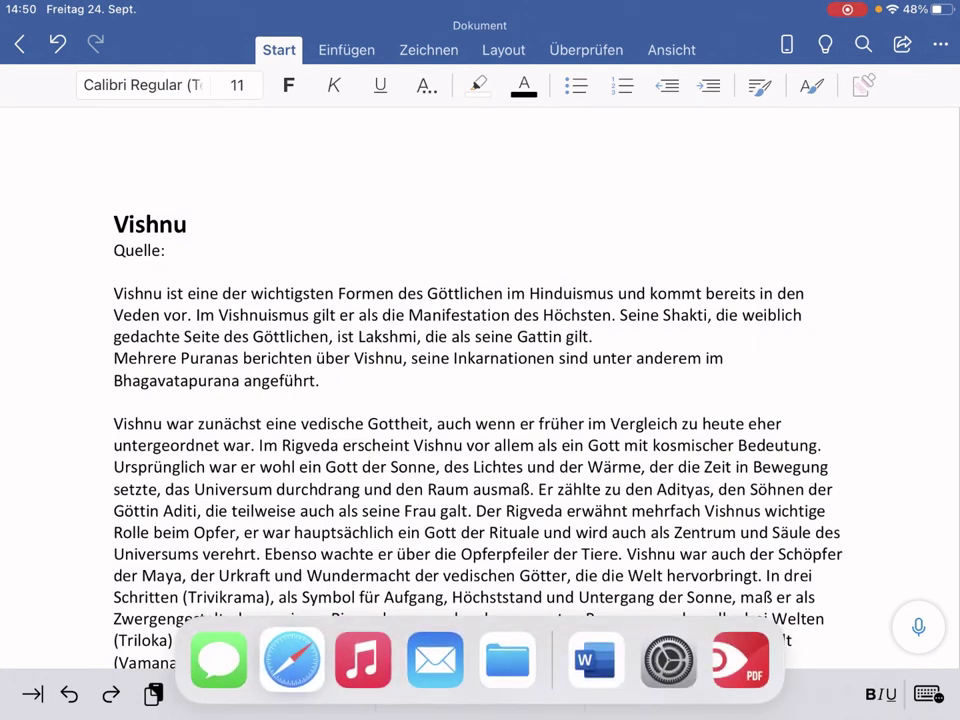
Copy the Vishnu Wikipedia page address from Safari's address bar and return to Word.
key(Return)
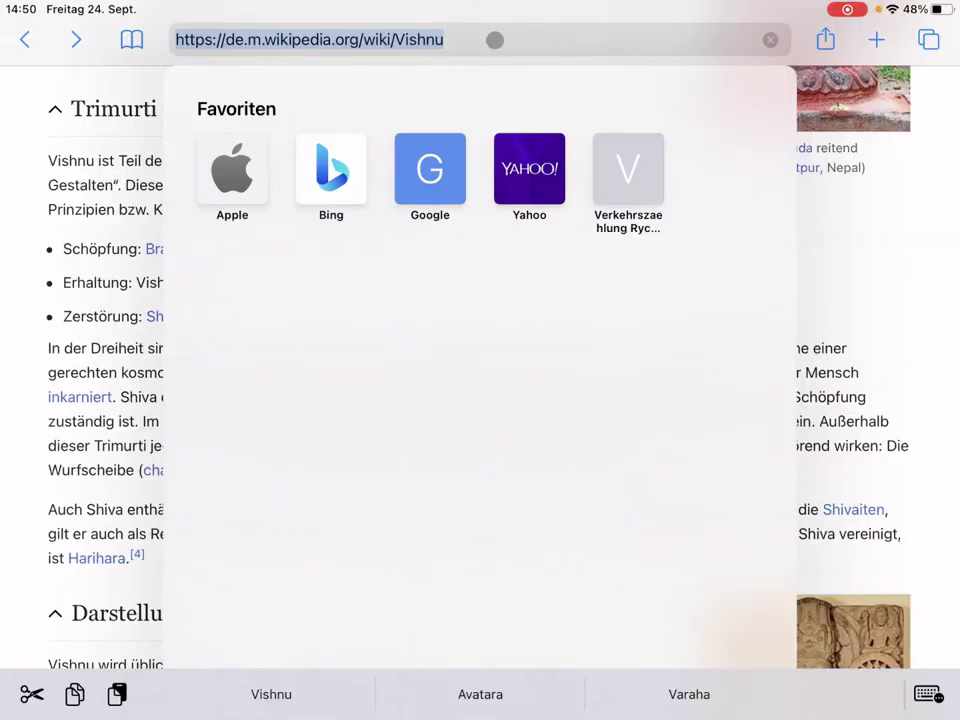
click(490, 44)
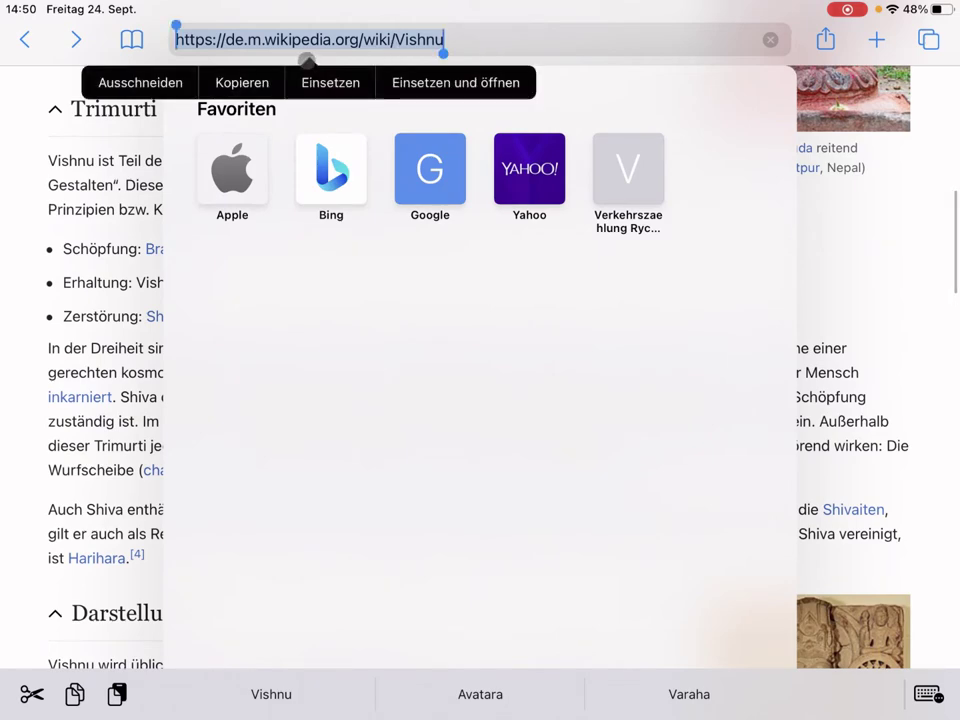
click(215, 88)
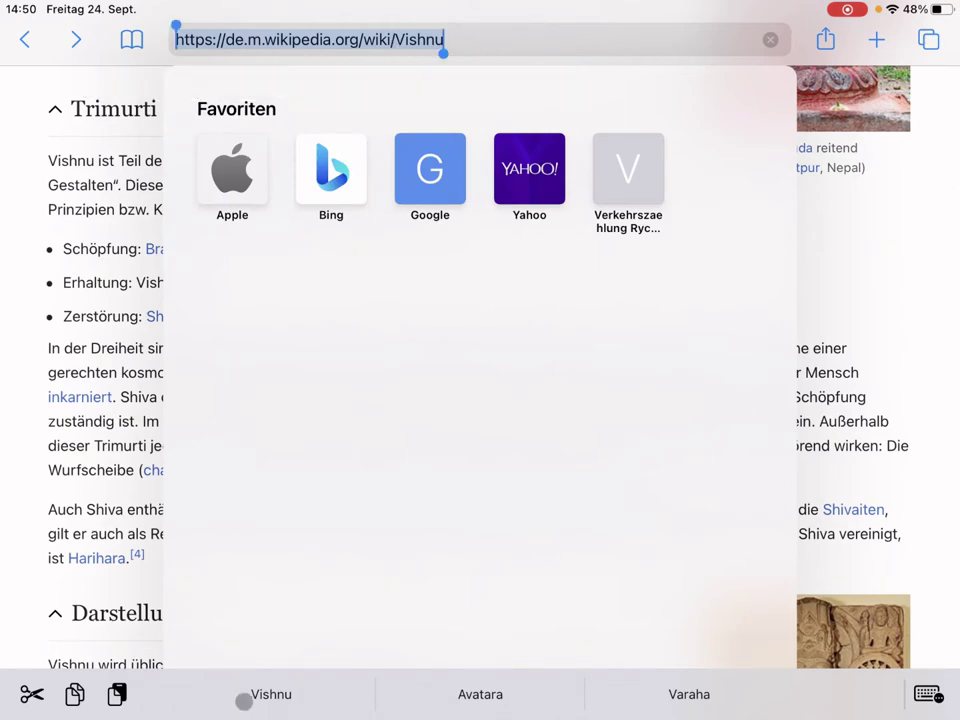
mouse_move(244, 715)
click(593, 664)
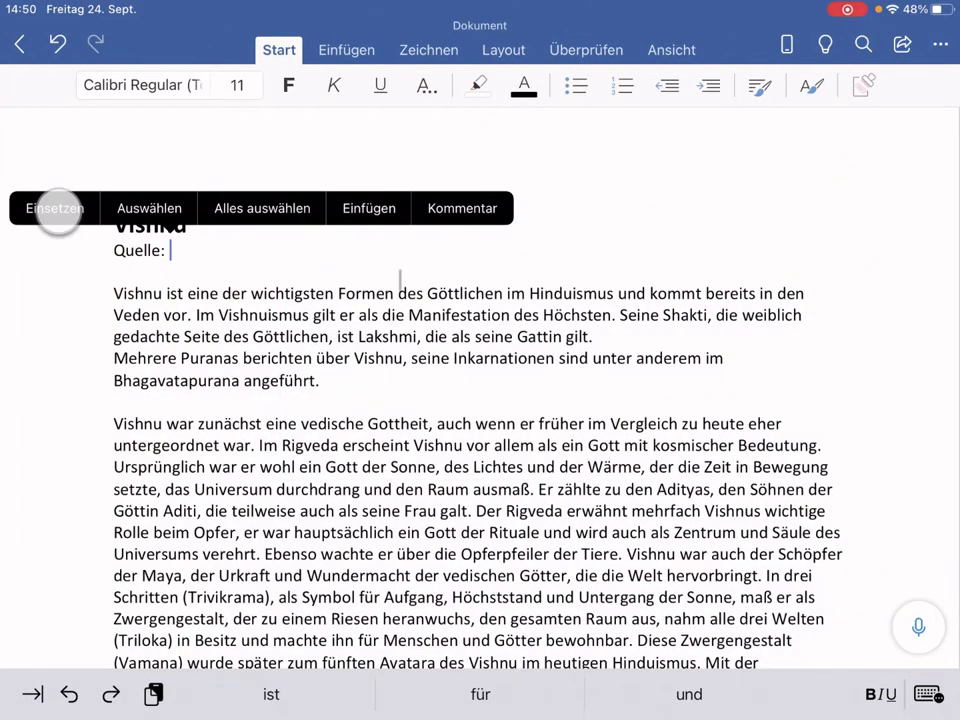
Paste the Wikipedia address after 'Quelle:' and italicise the source line.
click(56, 207)
drag(153, 250, 121, 250)
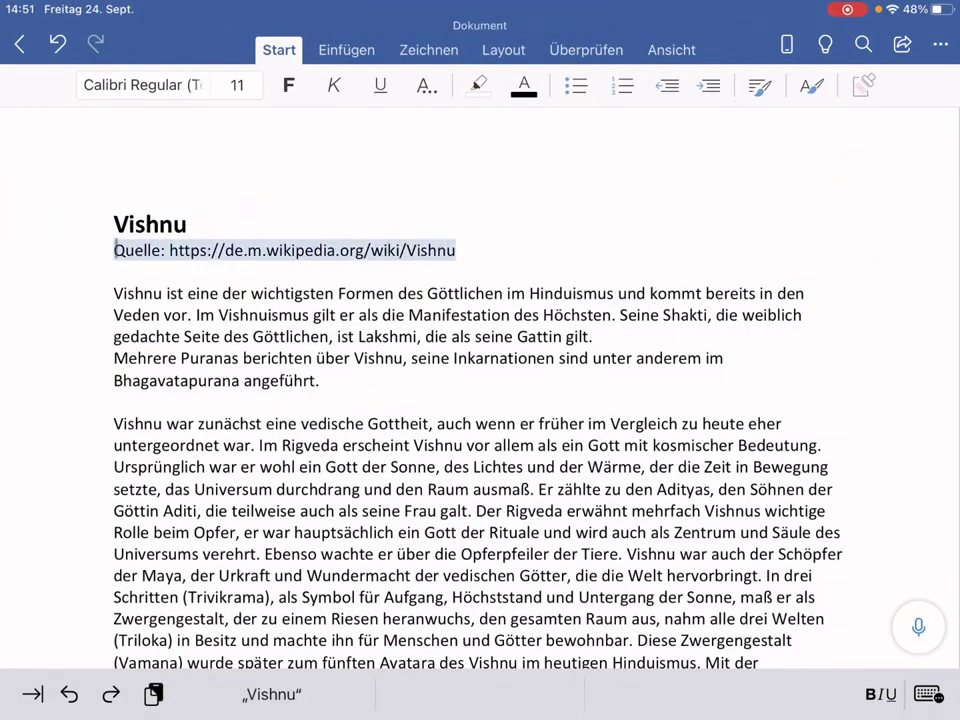
click(334, 85)
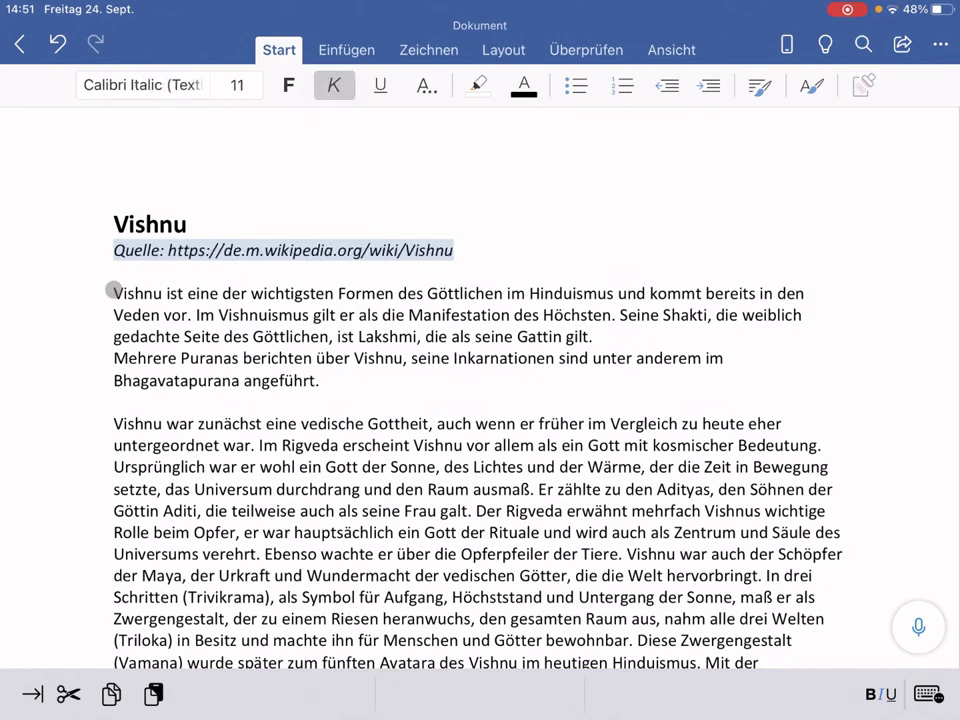
Make the introductory paragraph bold.
drag(320, 380, 113, 293)
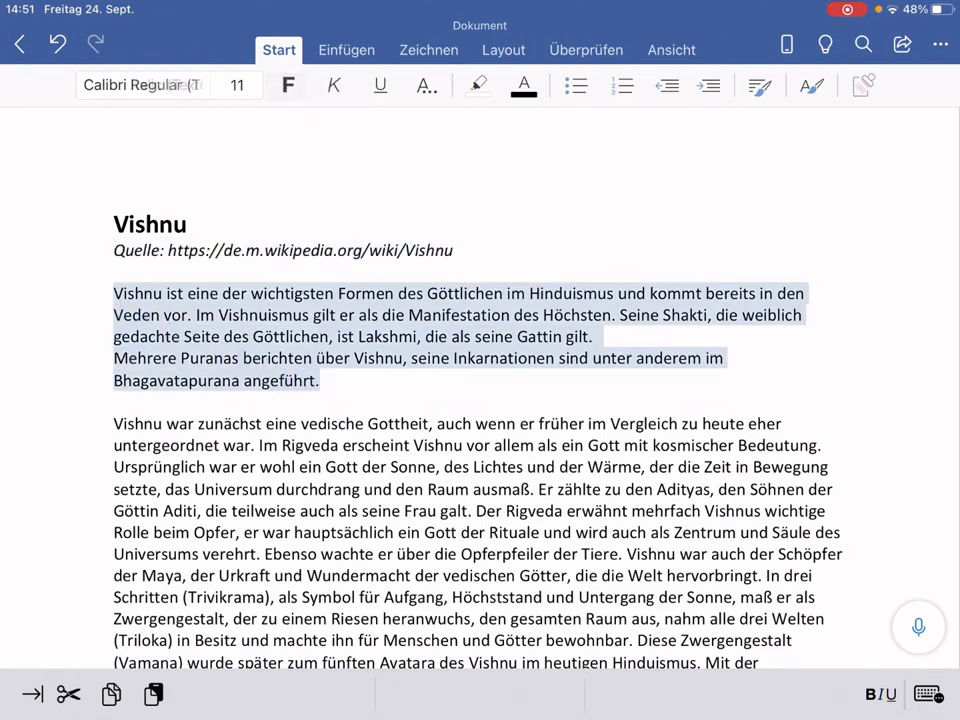
click(288, 85)
scroll(431, 368, down, 3)
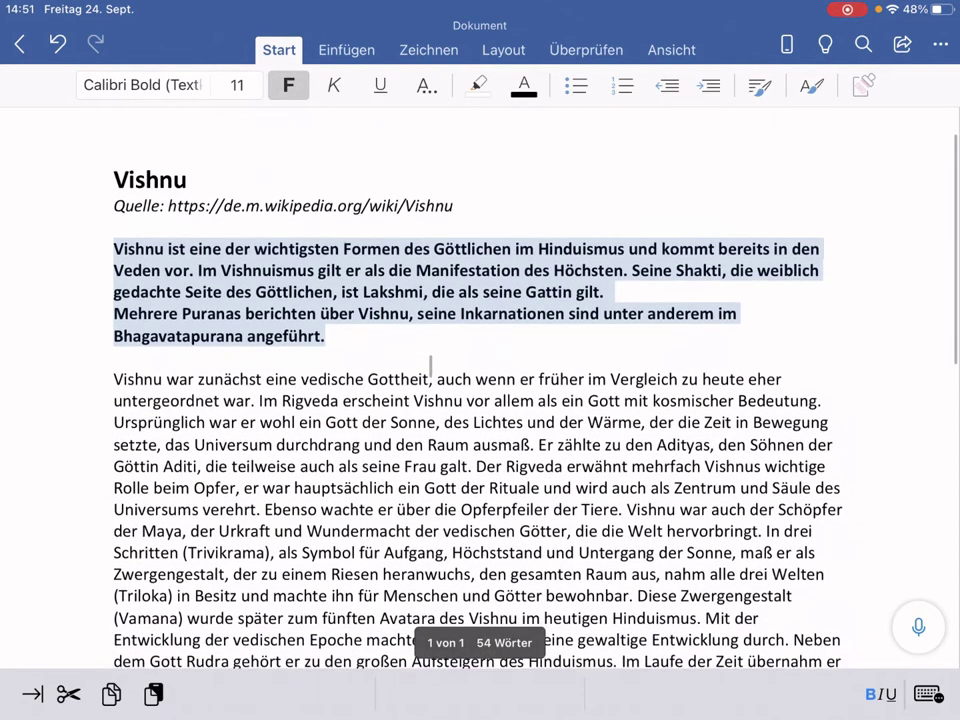
scroll(431, 366, down, 2)
scroll(431, 364, down, 3)
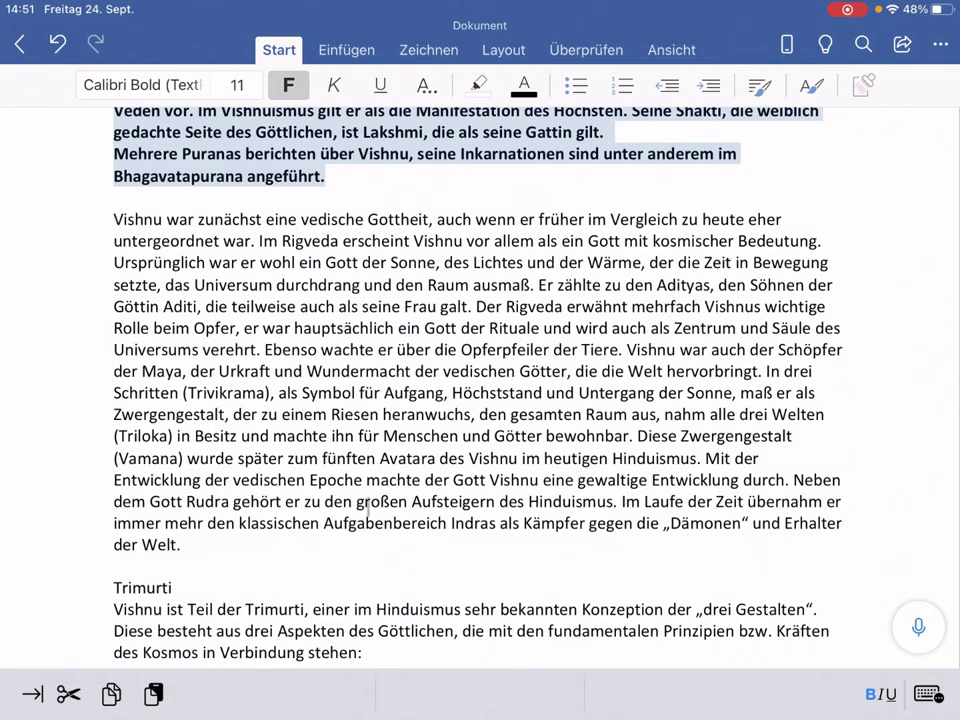
Bold the word Trimurti in the section heading.
click(140, 588)
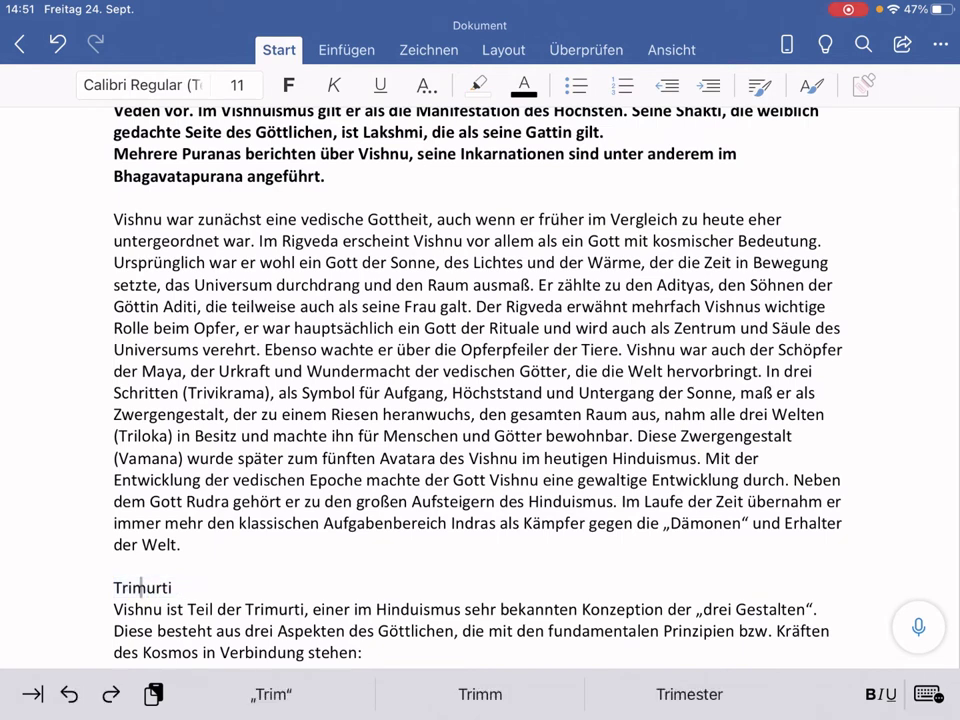
double_click(140, 588)
click(288, 85)
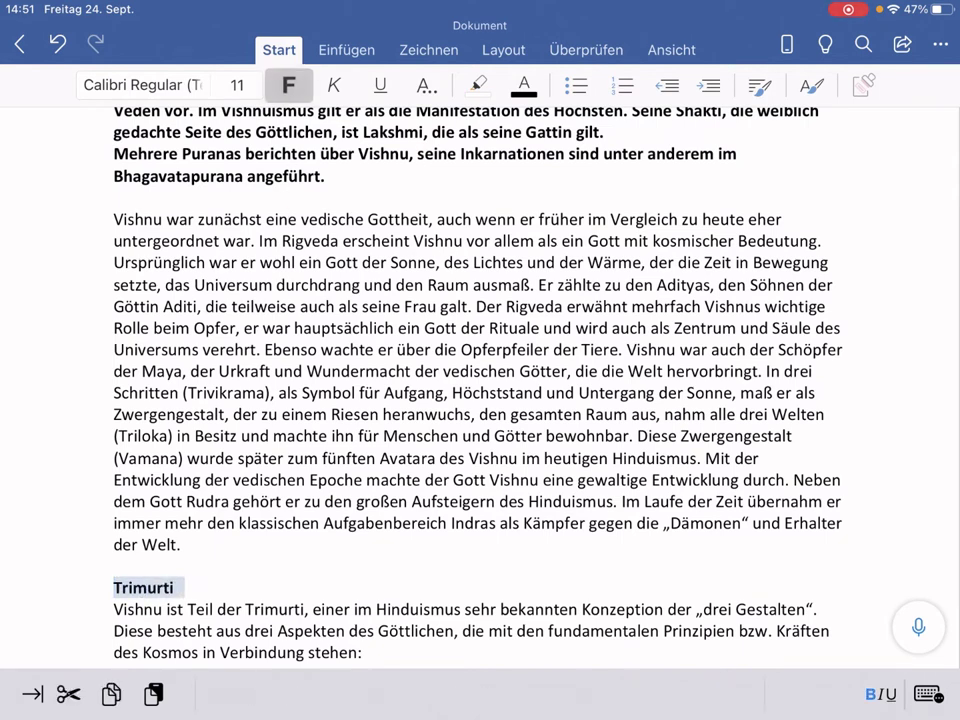
Select the body text from 'Vishnu war zunächst' through the end of the document.
scroll(143, 357, down, 1)
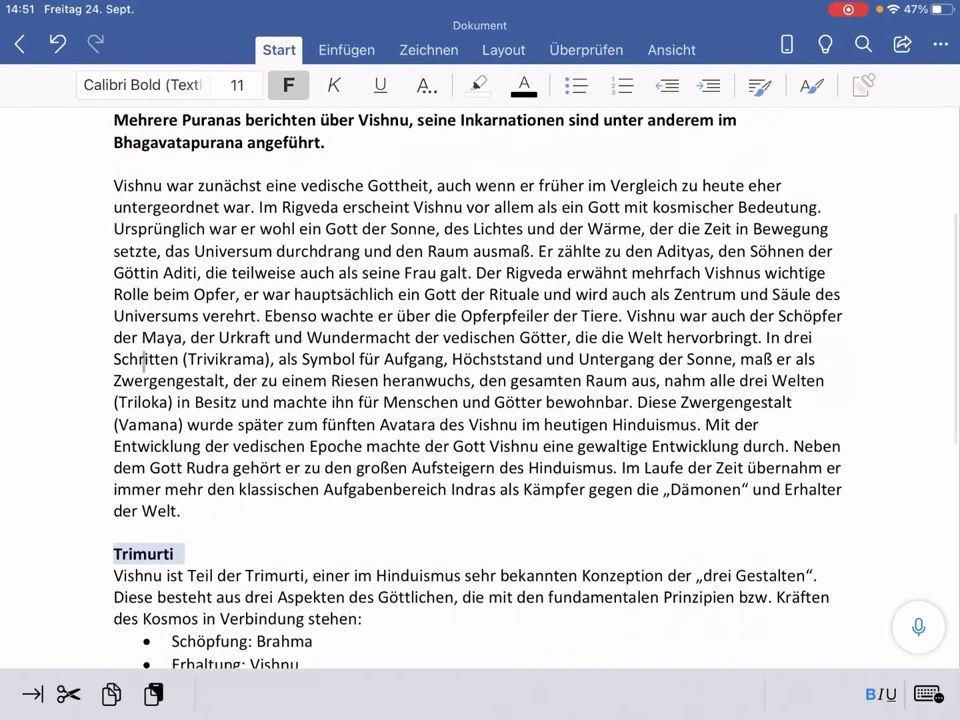
mouse_move(114, 185)
mouse_down()
mouse_move(413, 538)
mouse_move(595, 439)
mouse_up()
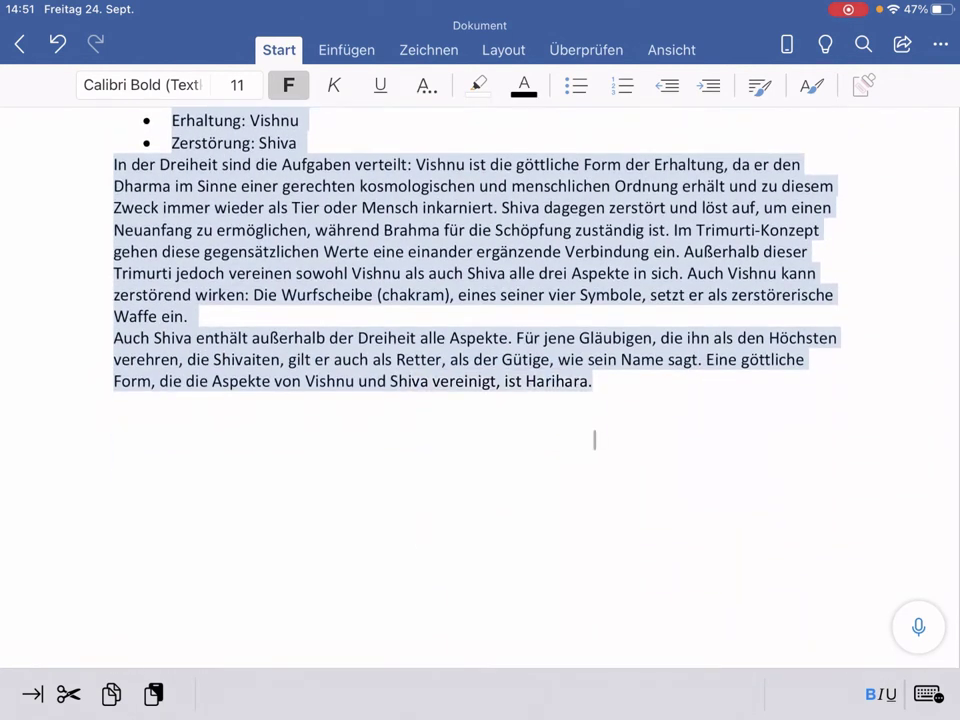
key(ctrl+b)
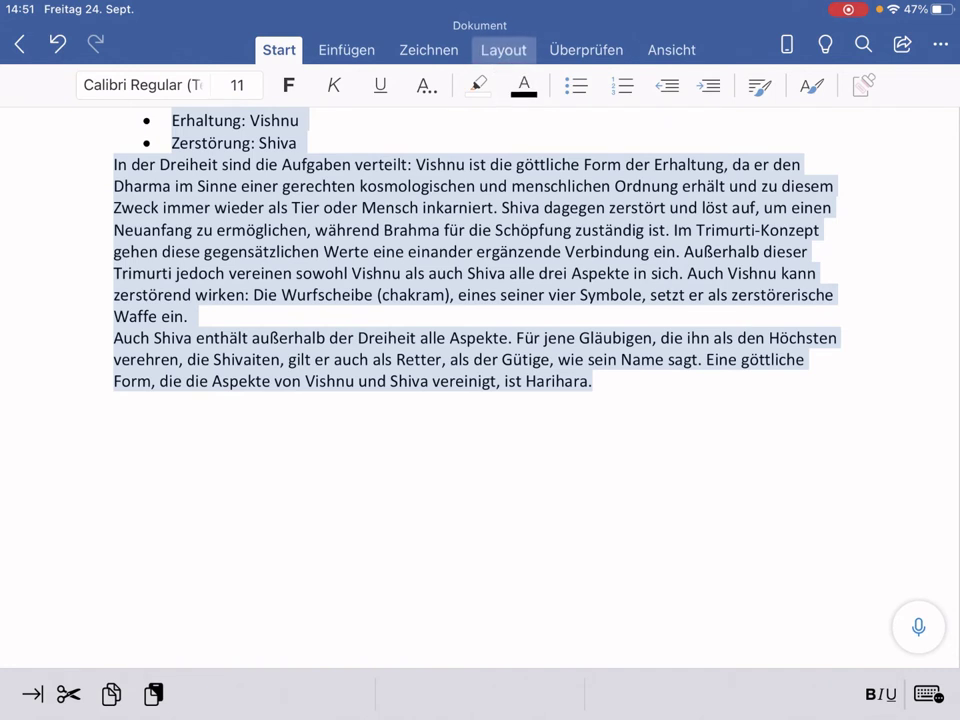
Apply Layout > Spalten > Zwei to the selected body text, then deselect and check the columns.
click(503, 49)
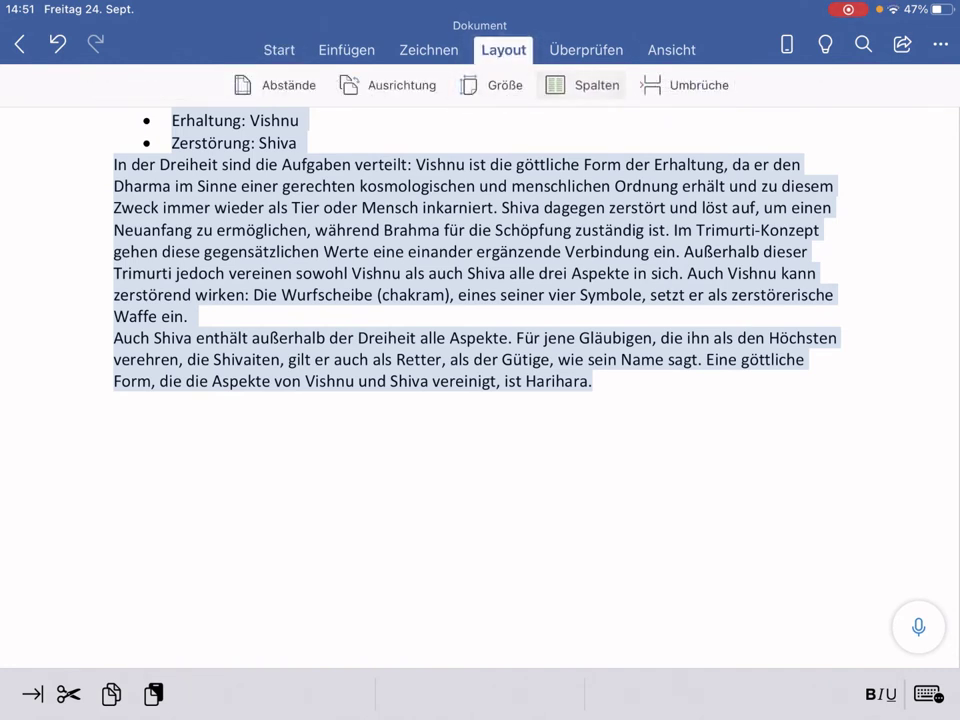
click(583, 85)
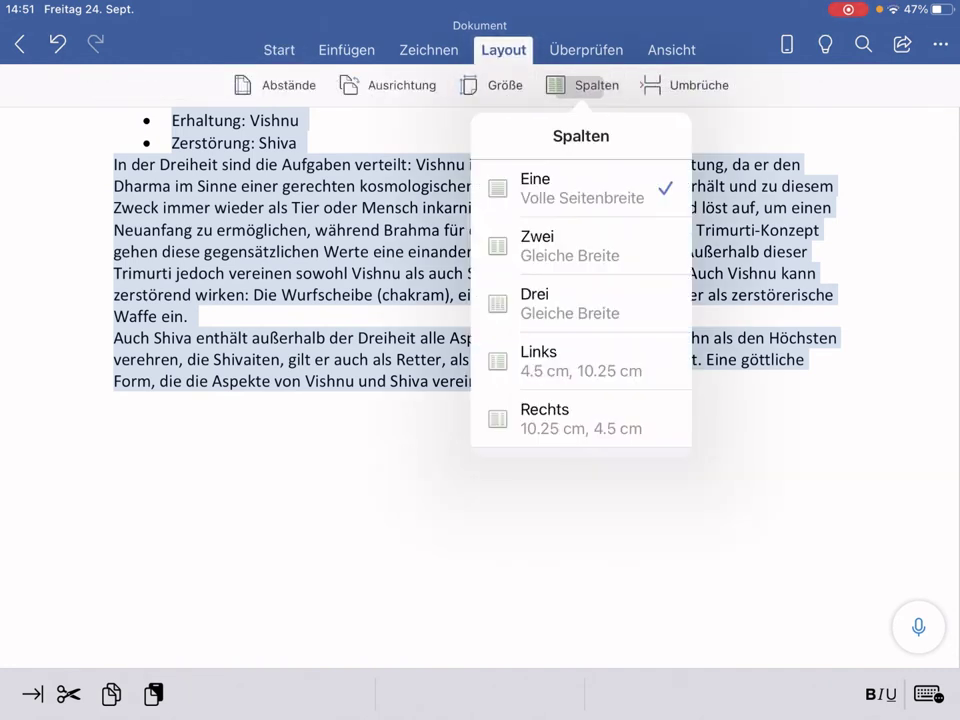
click(559, 246)
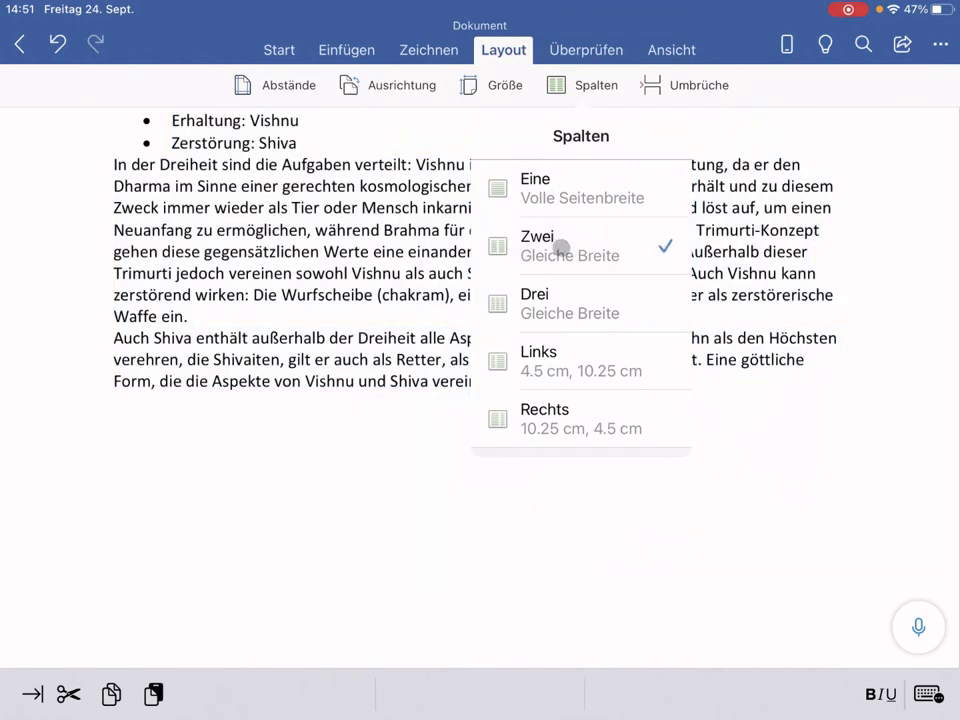
scroll(535, 268, up, 10)
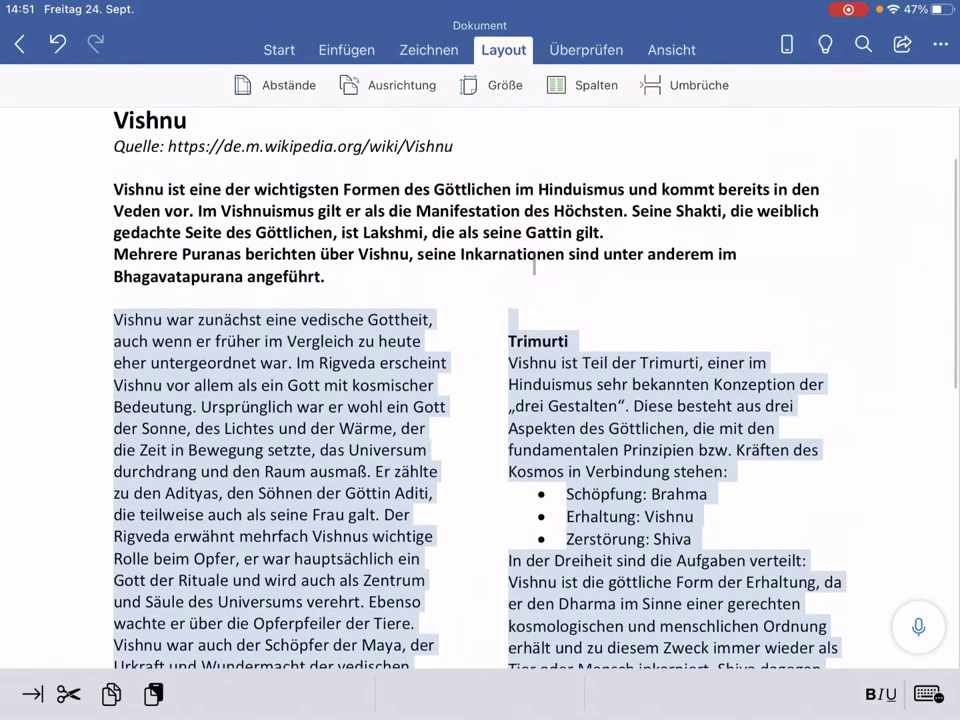
scroll(535, 265, down, 1)
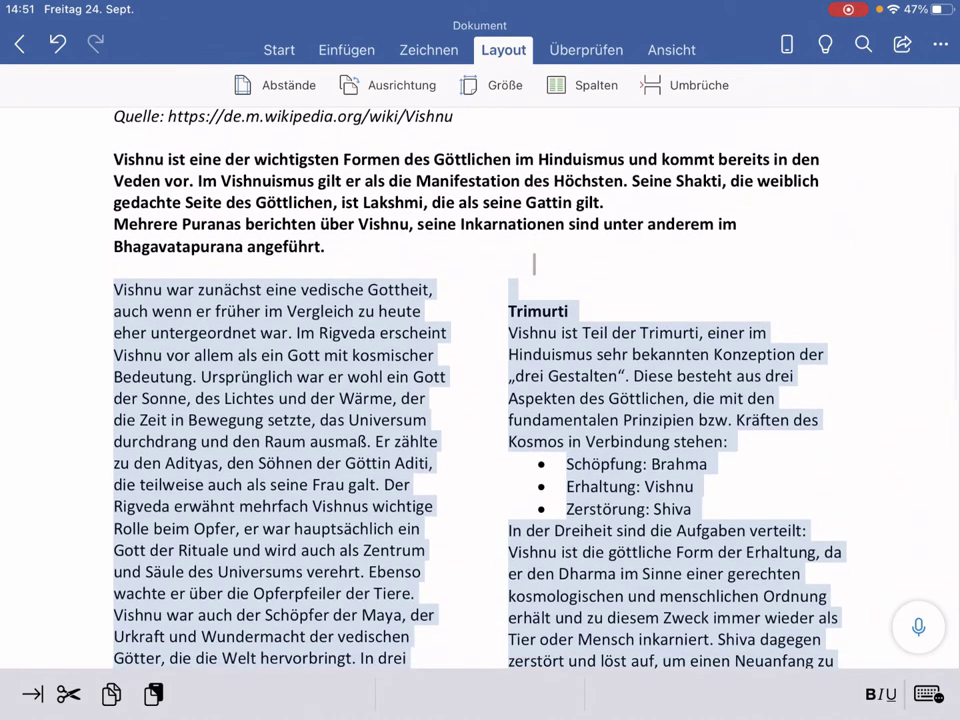
scroll(519, 276, down, 3)
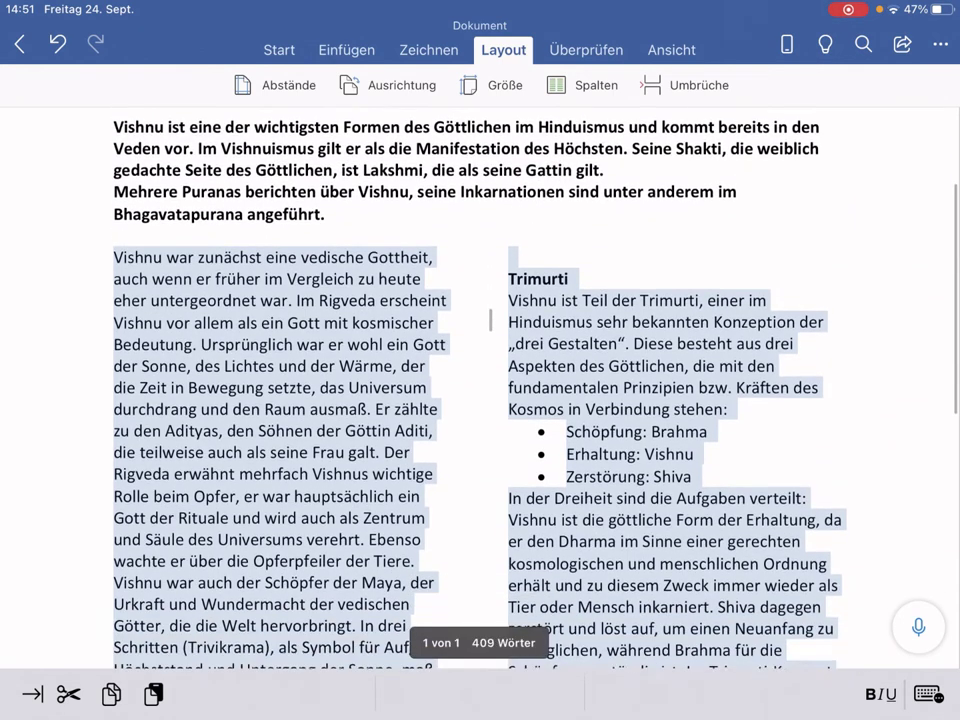
click(427, 285)
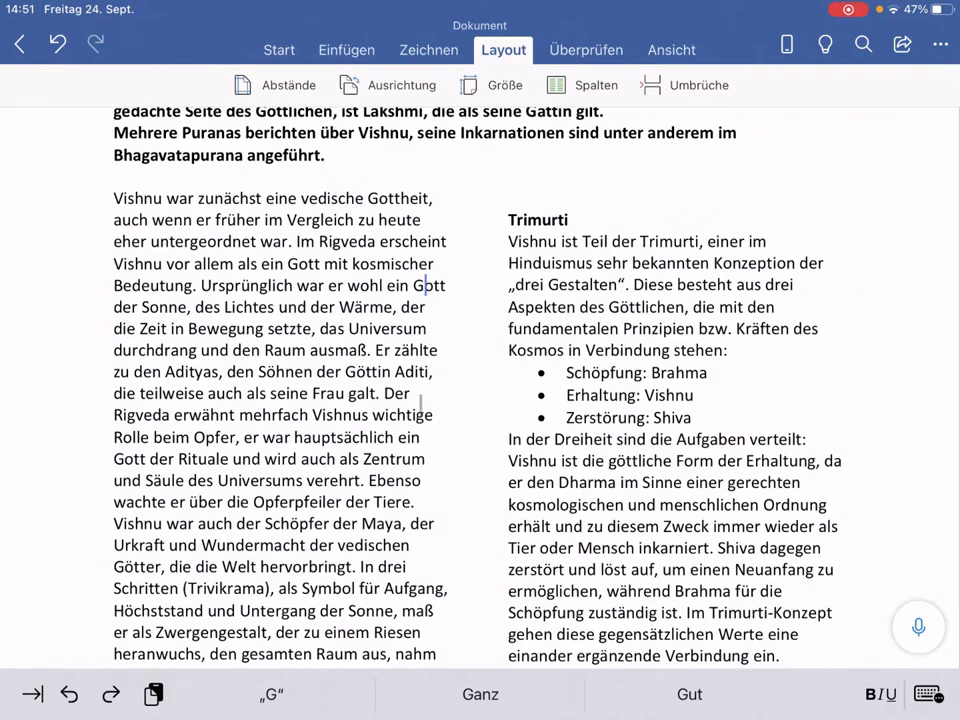
scroll(681, 460, down, 9)
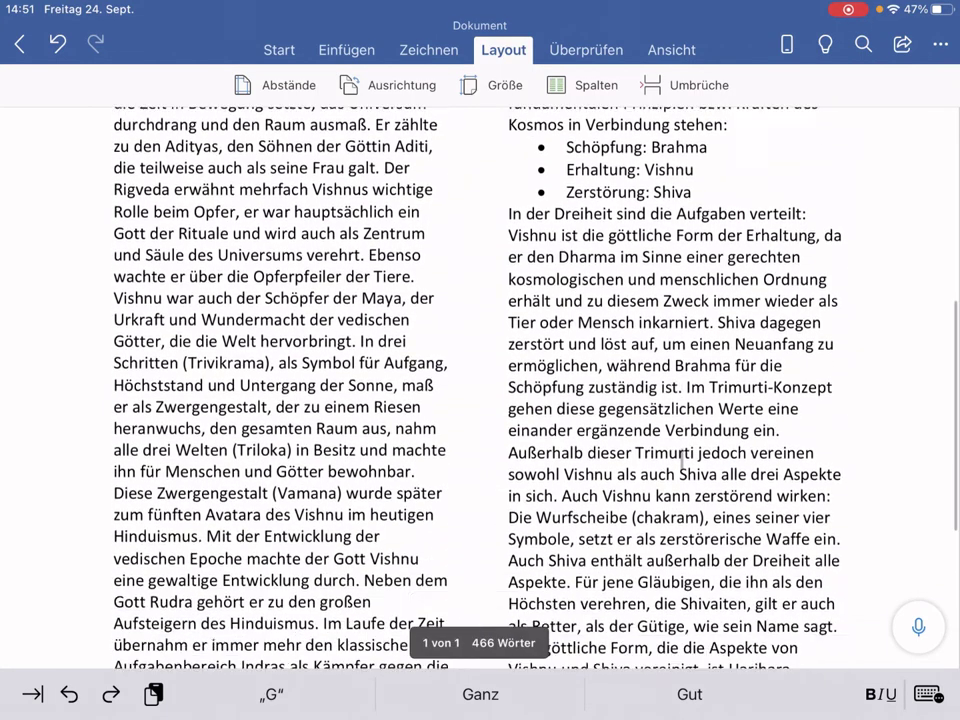
scroll(682, 457, up, 8)
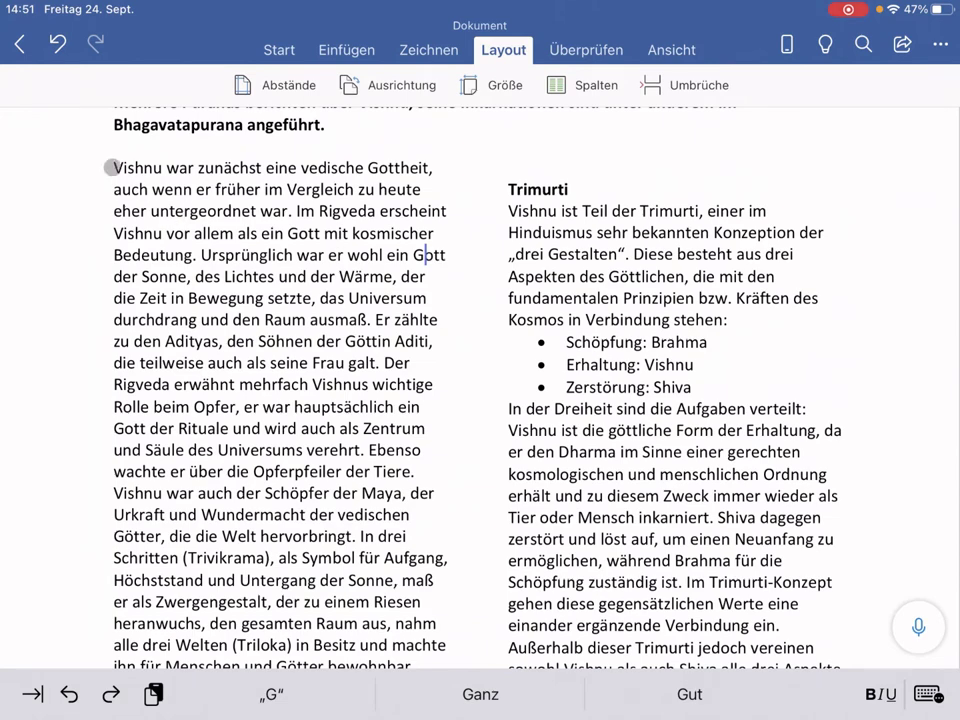
Select the body text from 'Vishnu war zunächst' onward and justify it (Blocksatz) in both columns.
mouse_move(113, 167)
mouse_down()
mouse_move(561, 455)
mouse_move(807, 534)
mouse_up()
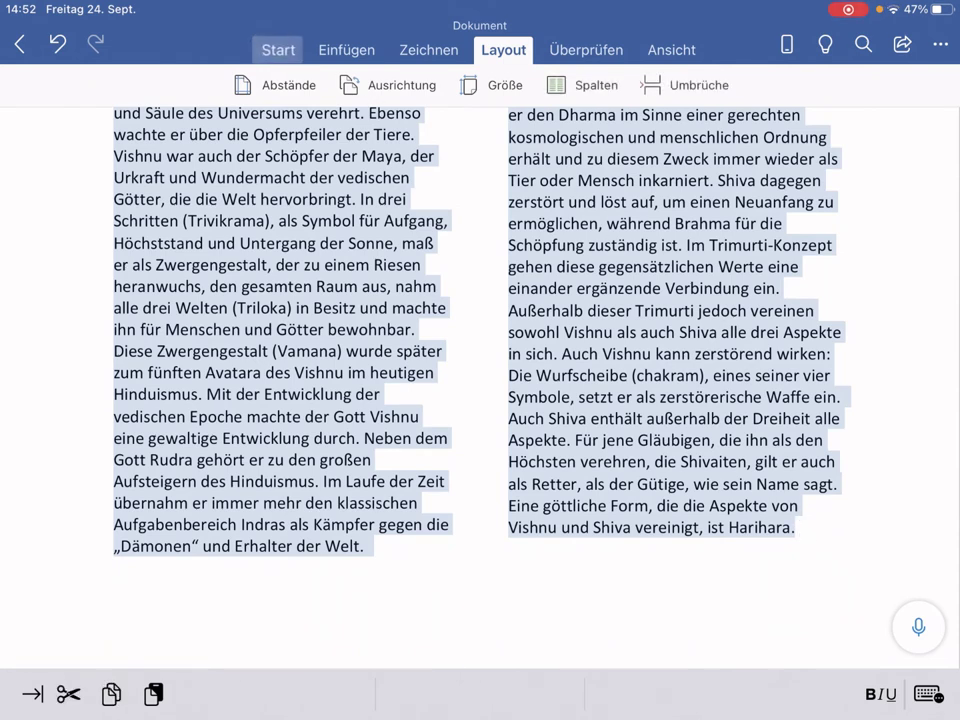
click(279, 49)
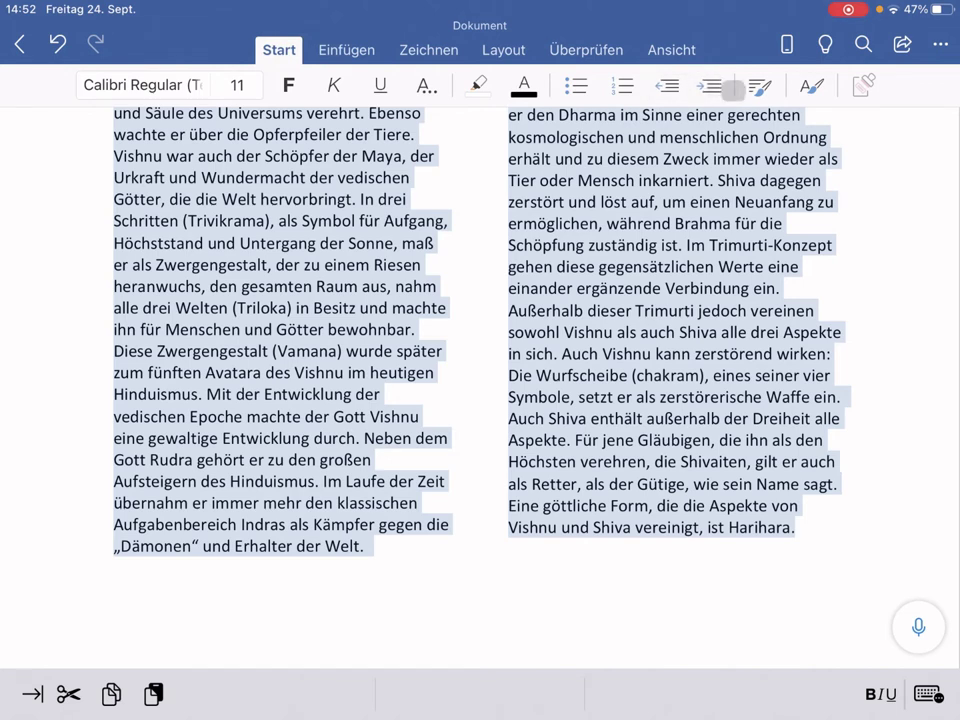
click(760, 85)
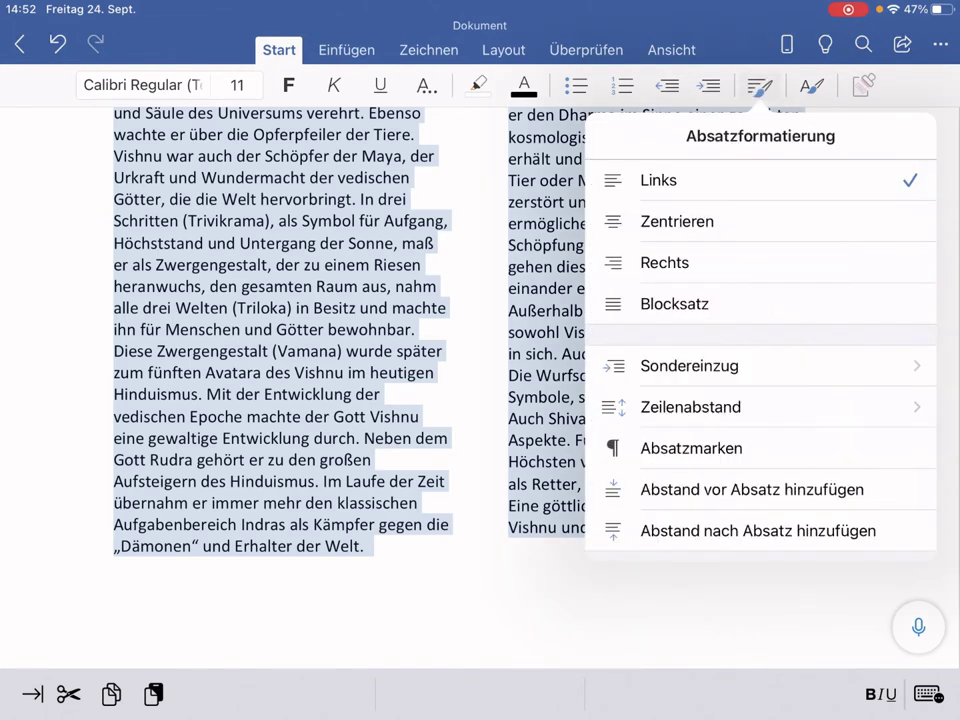
click(680, 304)
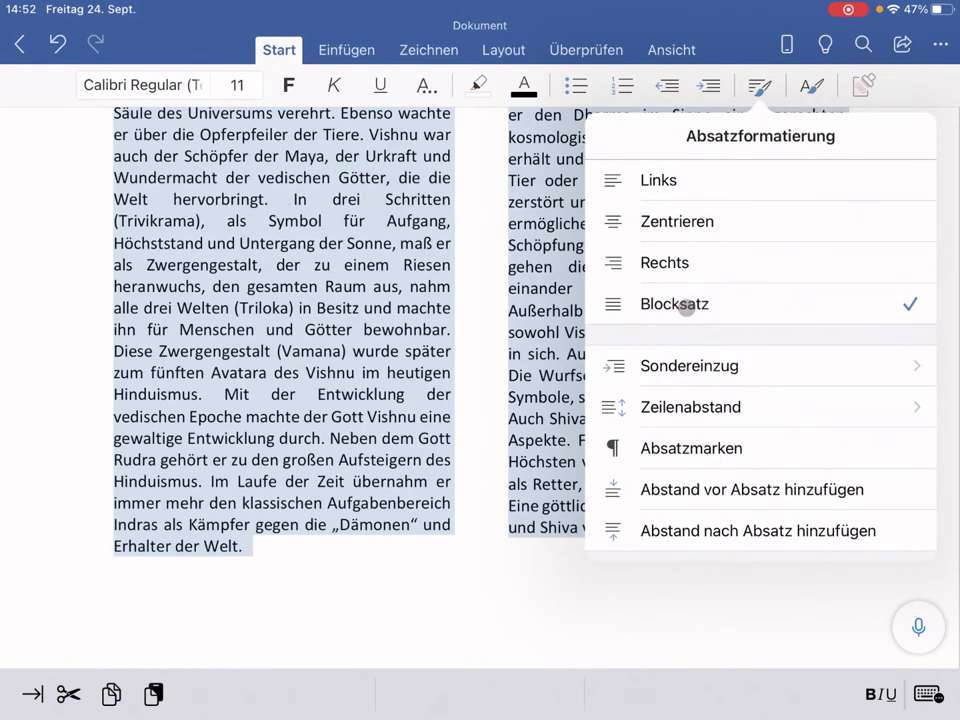
click(565, 325)
scroll(514, 326, up, 3)
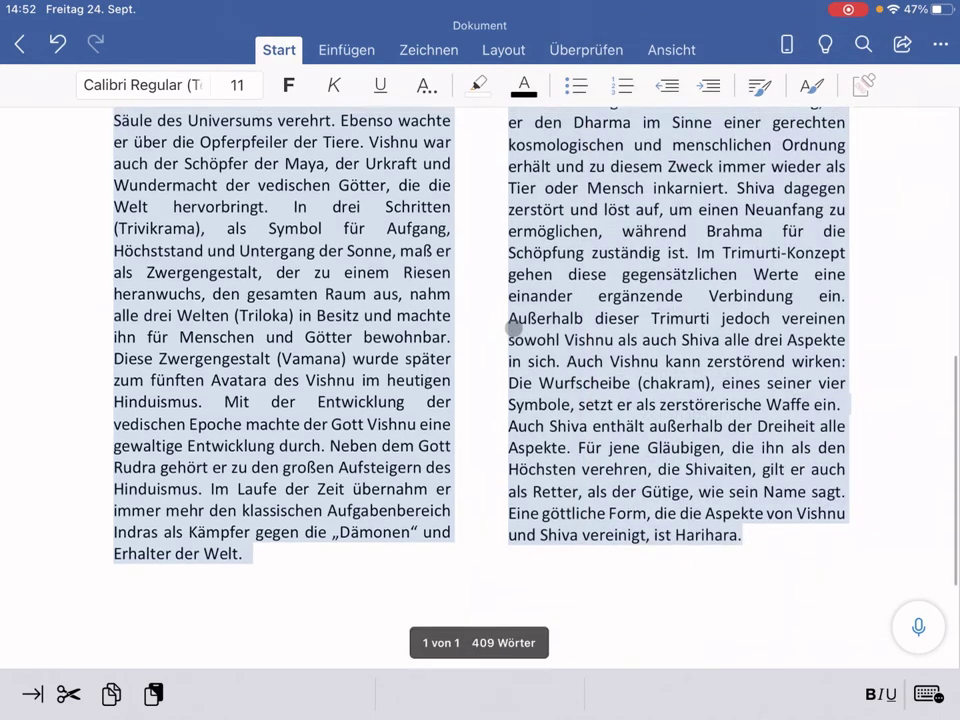
scroll(513, 326, up, 5)
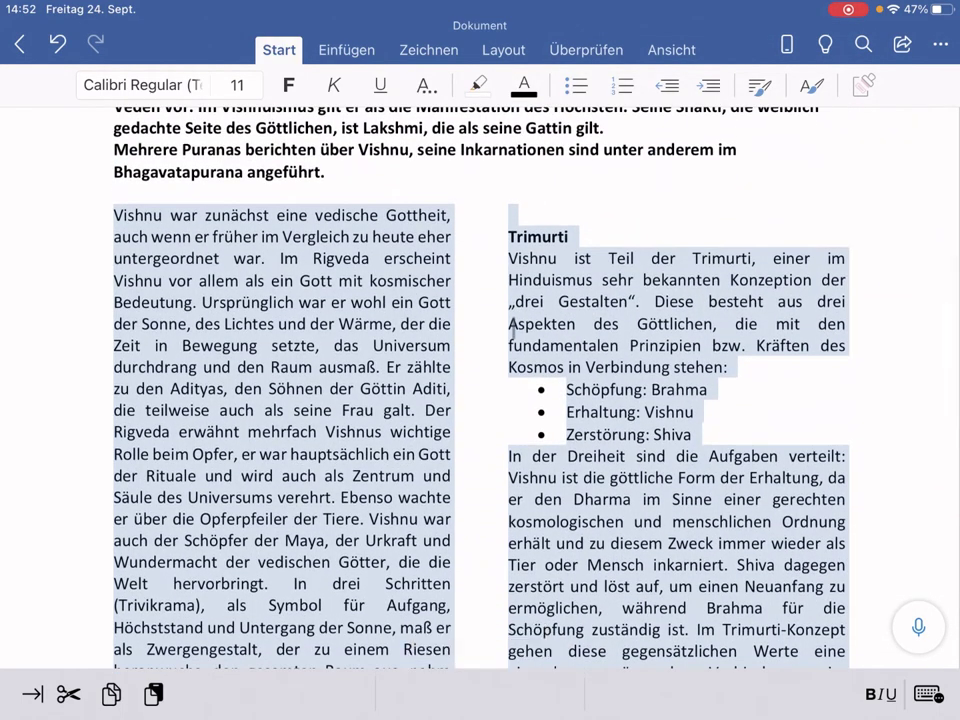
scroll(514, 327, up, 3)
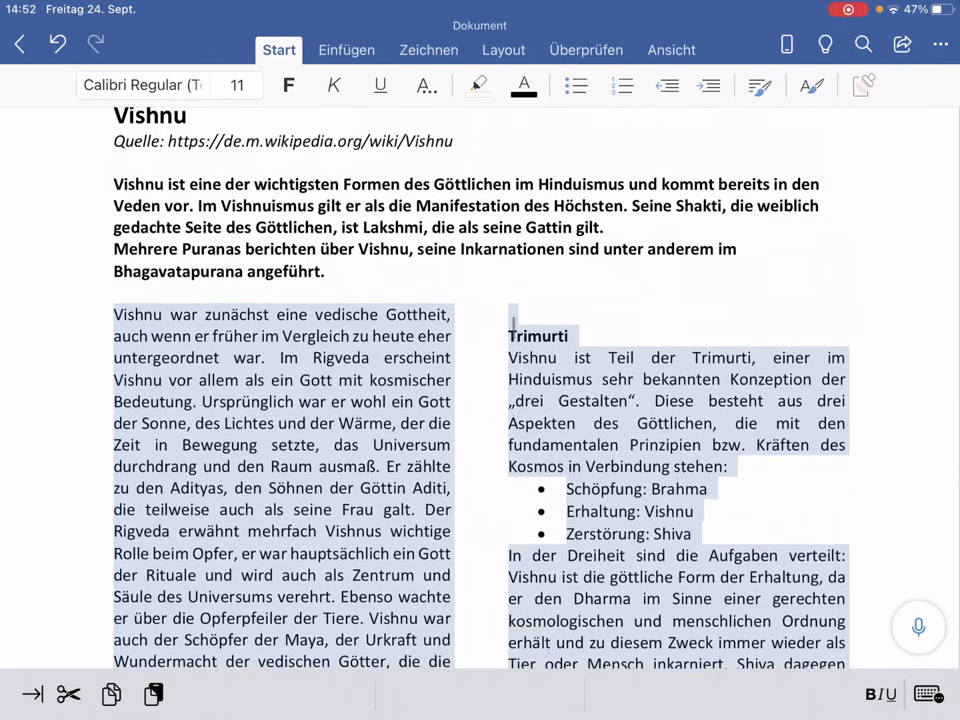
scroll(514, 390, down, 2)
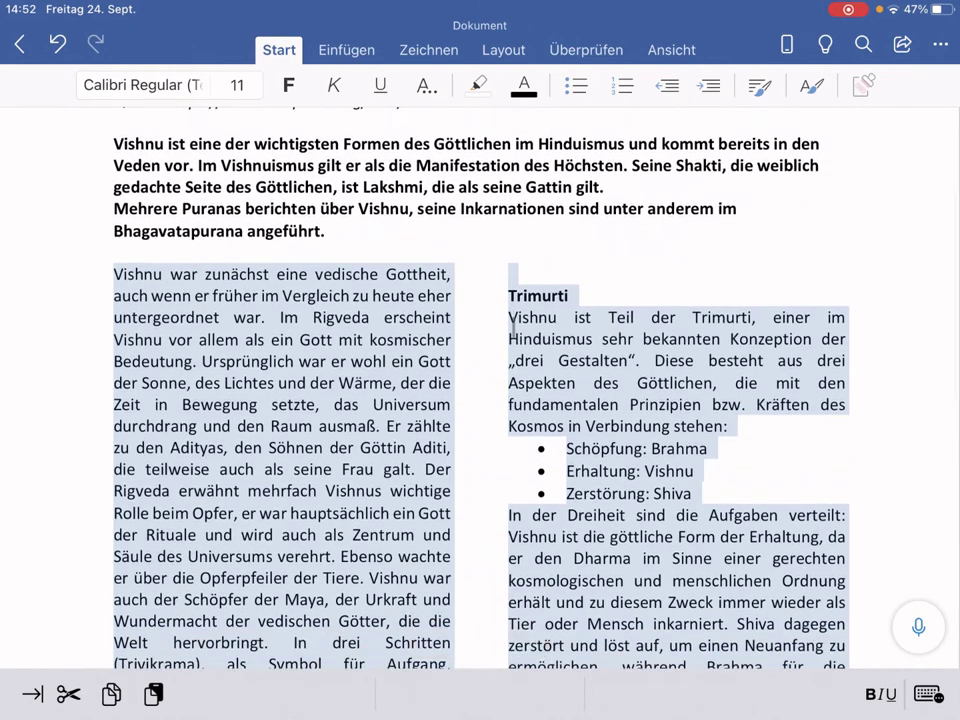
Open Safari in Split View beside Word and load the Wikipedia Vishnu article.
mouse_move(480, 716)
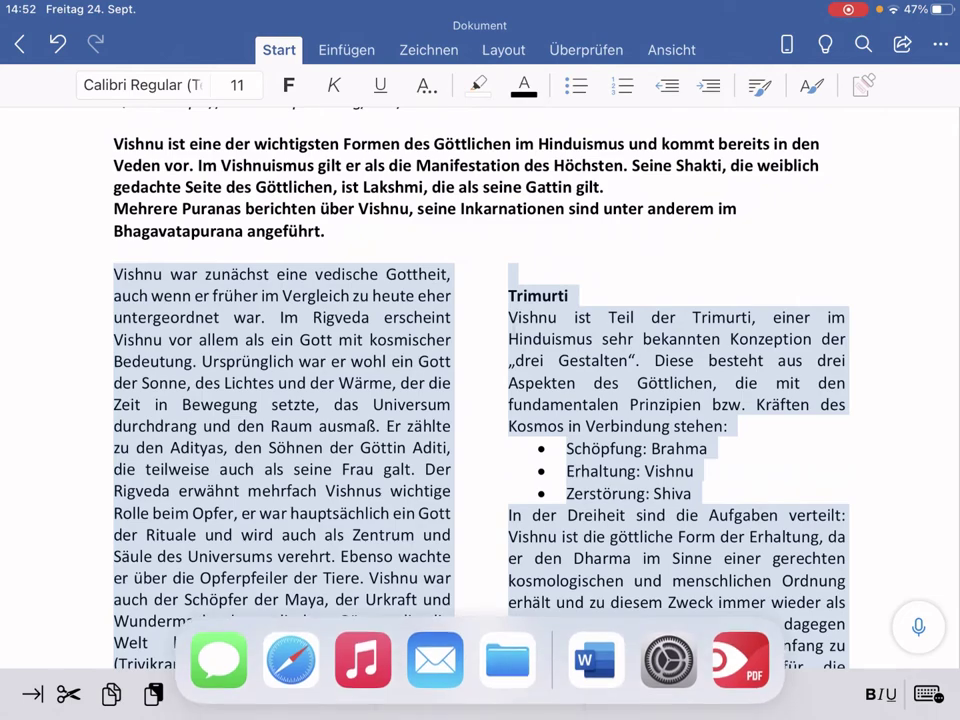
drag(291, 660, 880, 380)
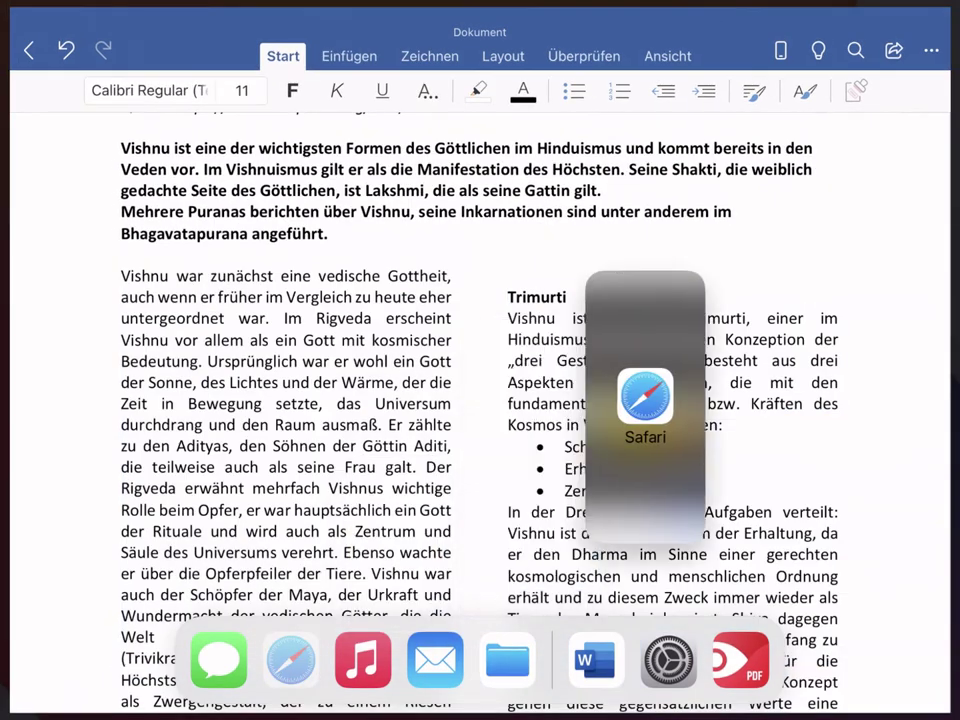
key(super+l)
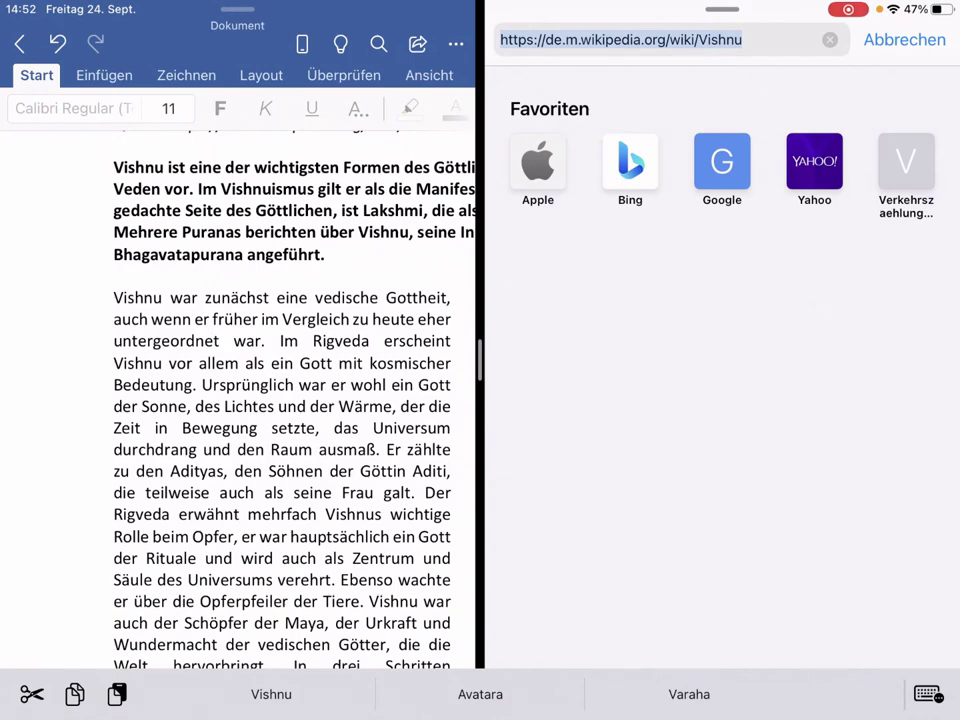
key(Return)
scroll(720, 400, down, 4)
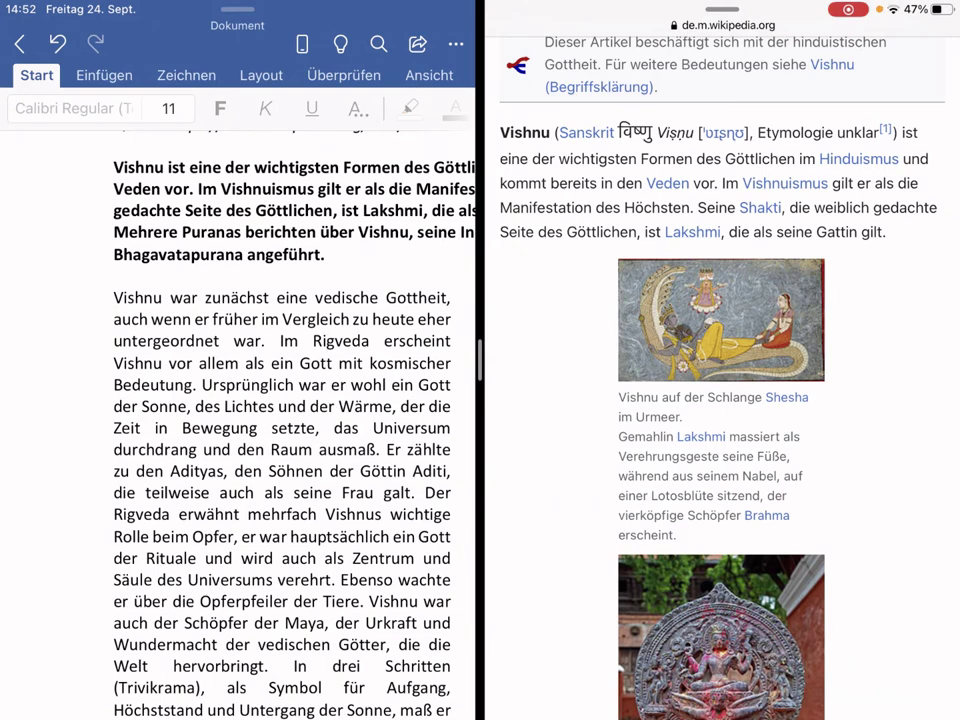
Enlarge the painting of Vishnu on the serpent and lift it toward the document.
click(682, 336)
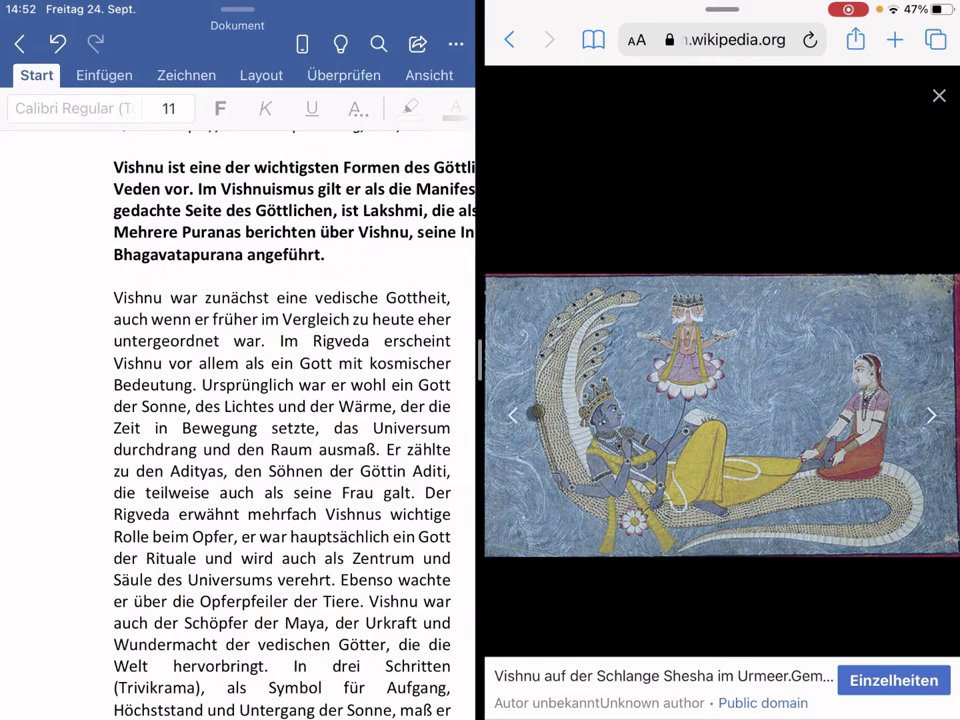
right_click(720, 415)
drag(720, 415, 117, 490)
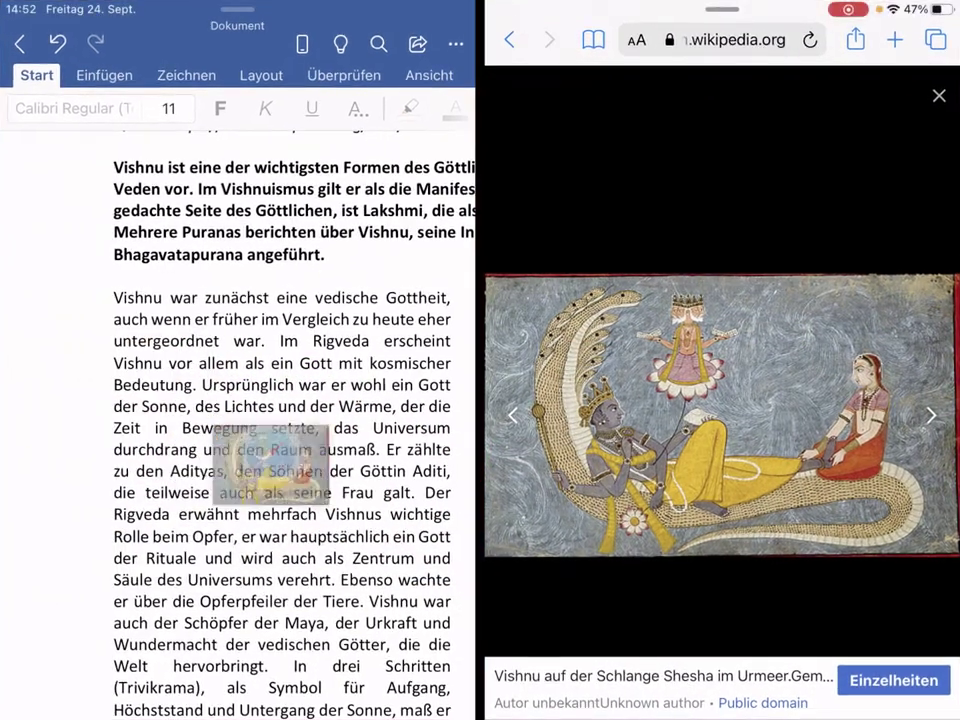
Drop the Vishnu painting into Word's left column, then slide Safari off-screen.
drag(117, 490, 232, 501)
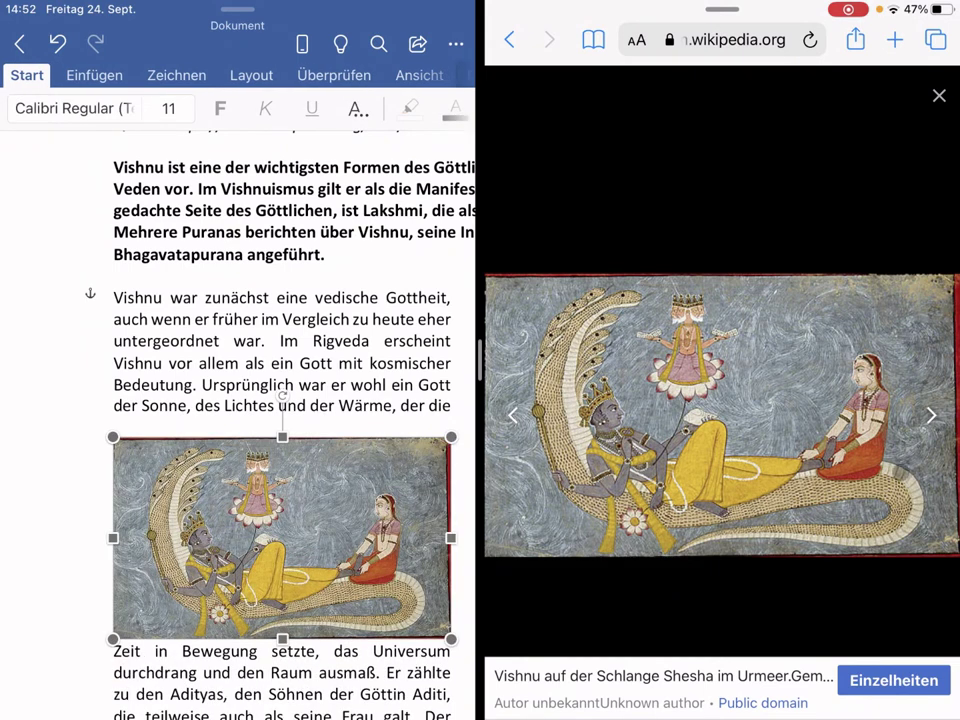
right_click(778, 437)
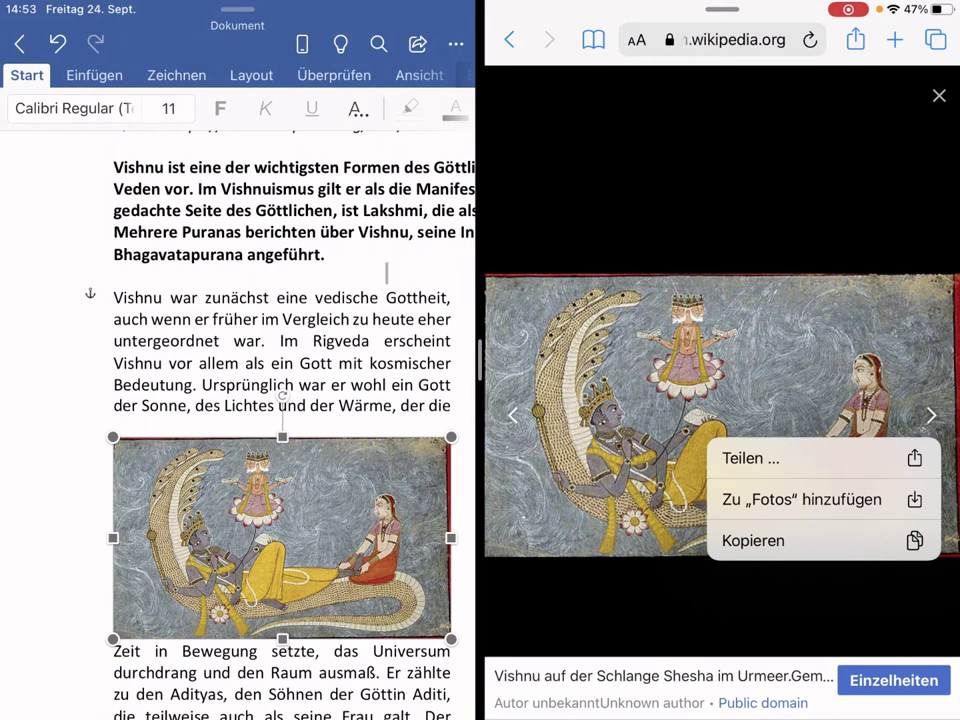
click(348, 276)
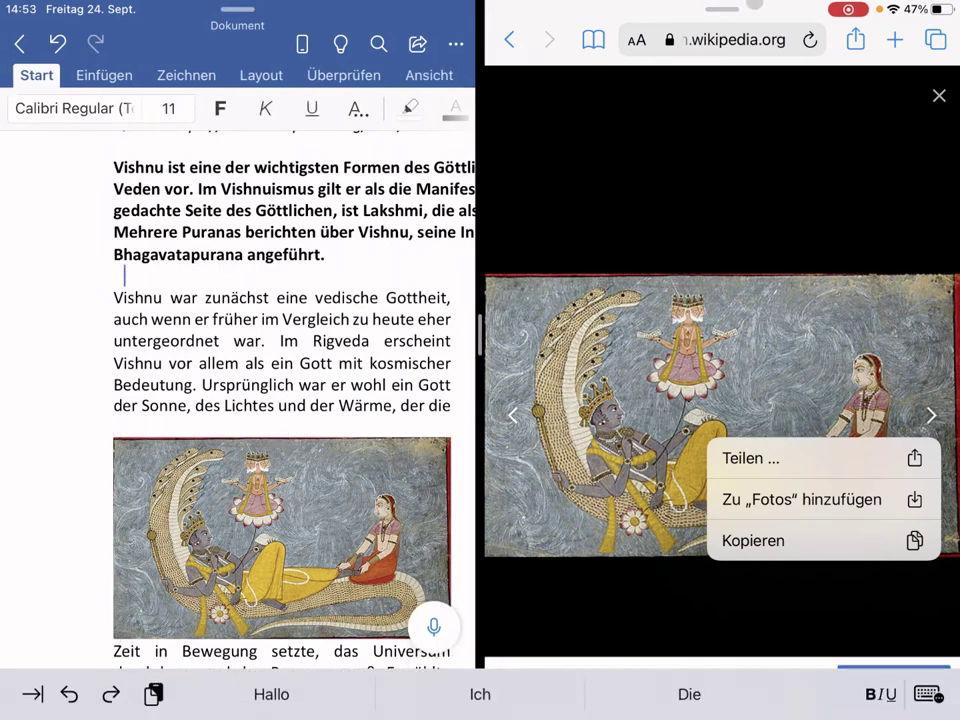
drag(722, 9, 776, 90)
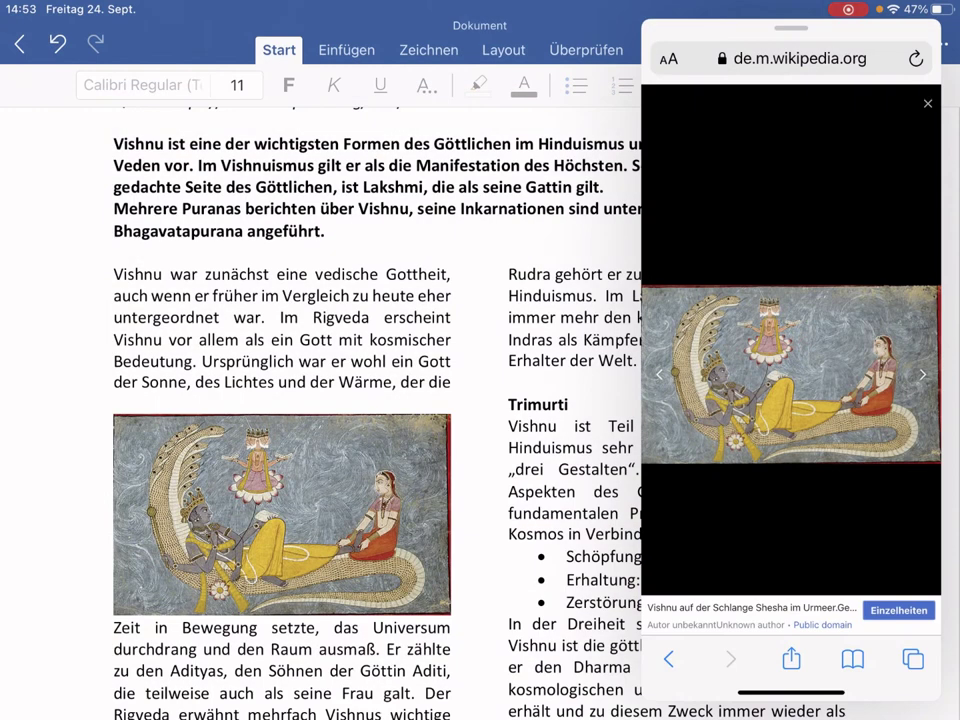
drag(790, 370, 955, 370)
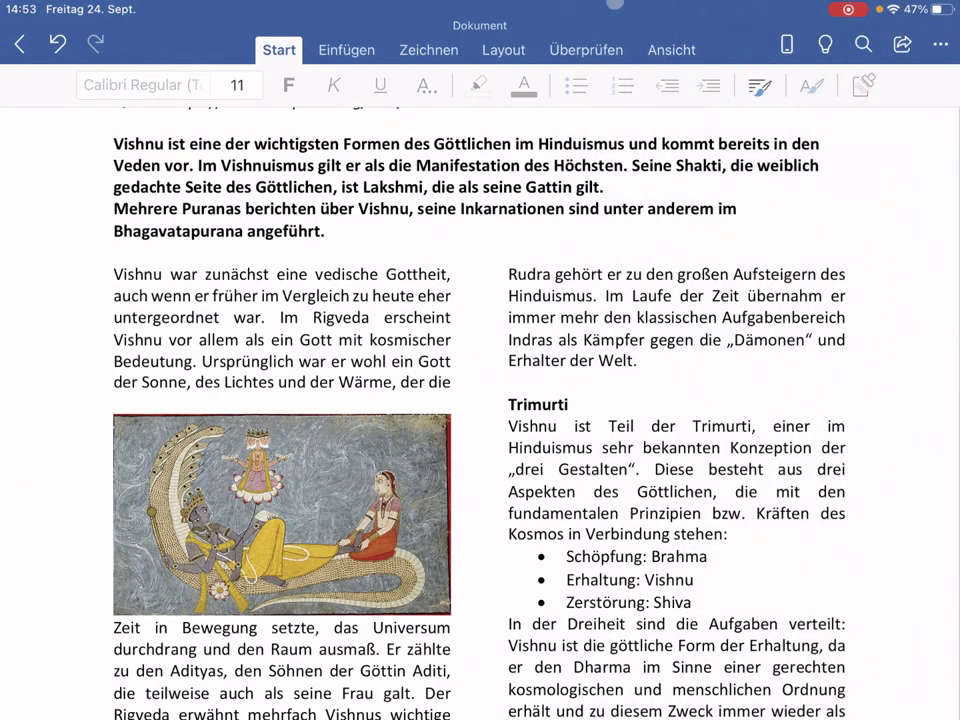
Move the Vishnu painting further down the left column, keeping top-and-bottom (Oben und unten) wrapping.
click(346, 49)
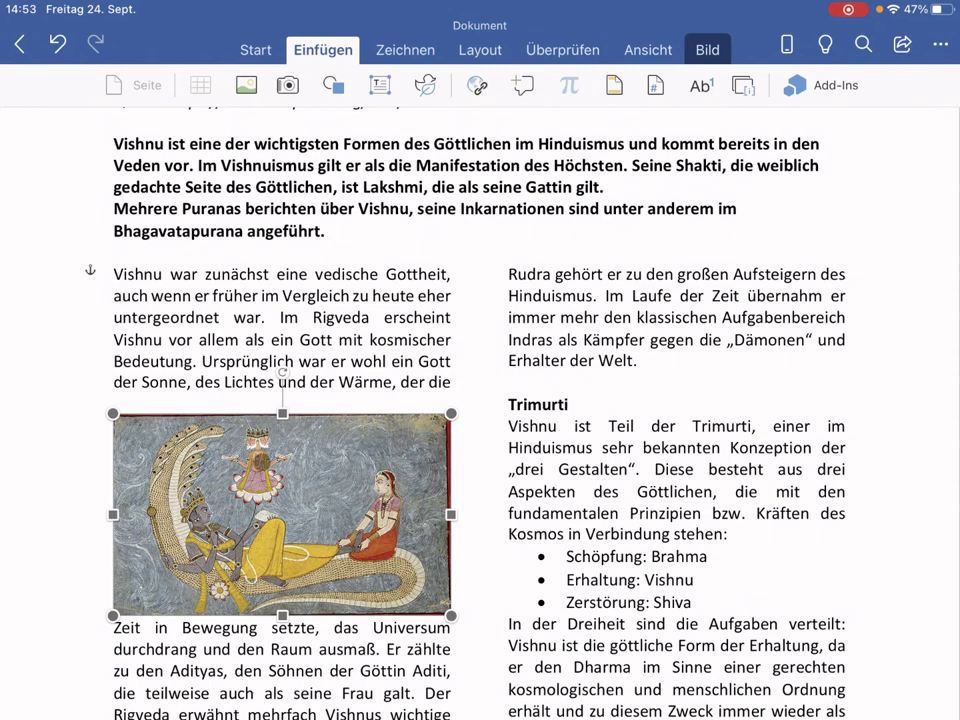
scroll(262, 462, down, 2)
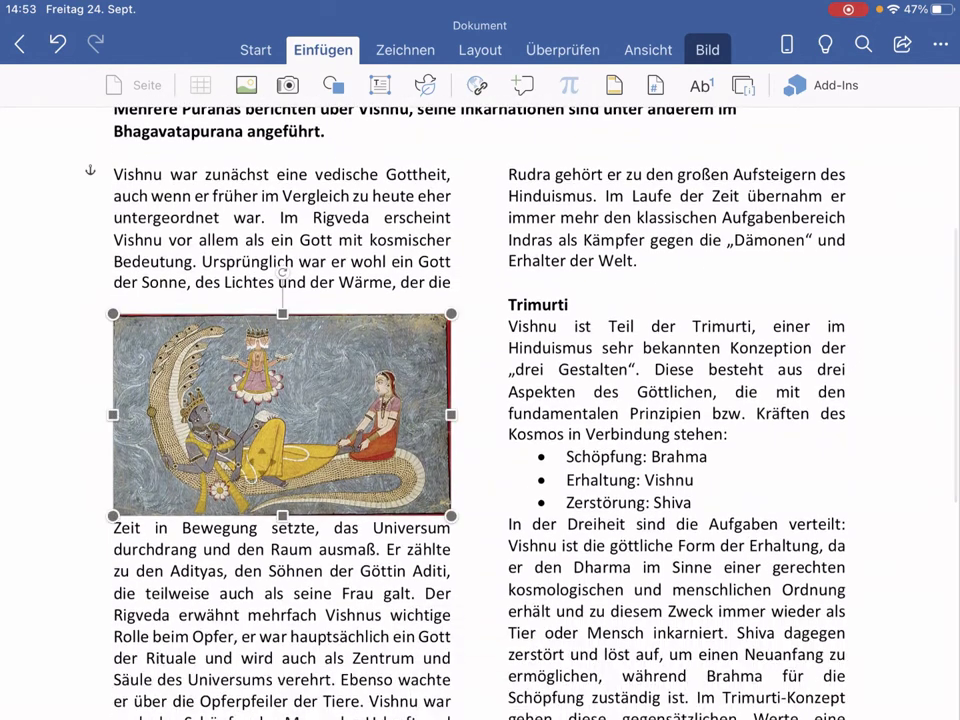
scroll(262, 462, down, 2)
click(197, 347)
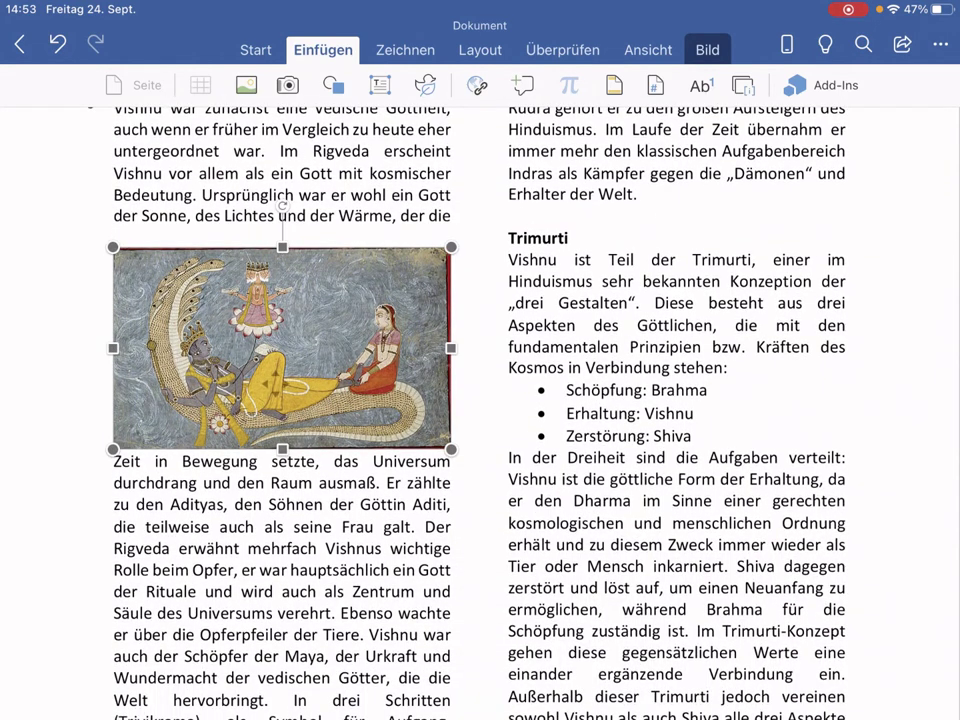
drag(205, 292, 306, 296)
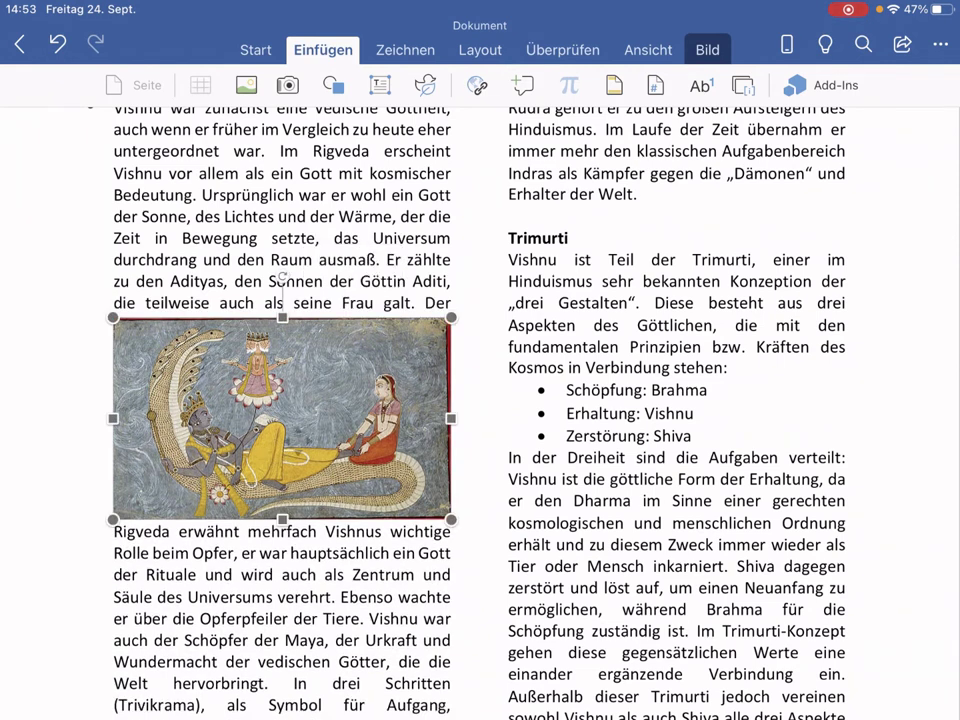
mouse_move(282, 418)
mouse_down()
mouse_move(448, 404)
mouse_move(282, 426)
mouse_up()
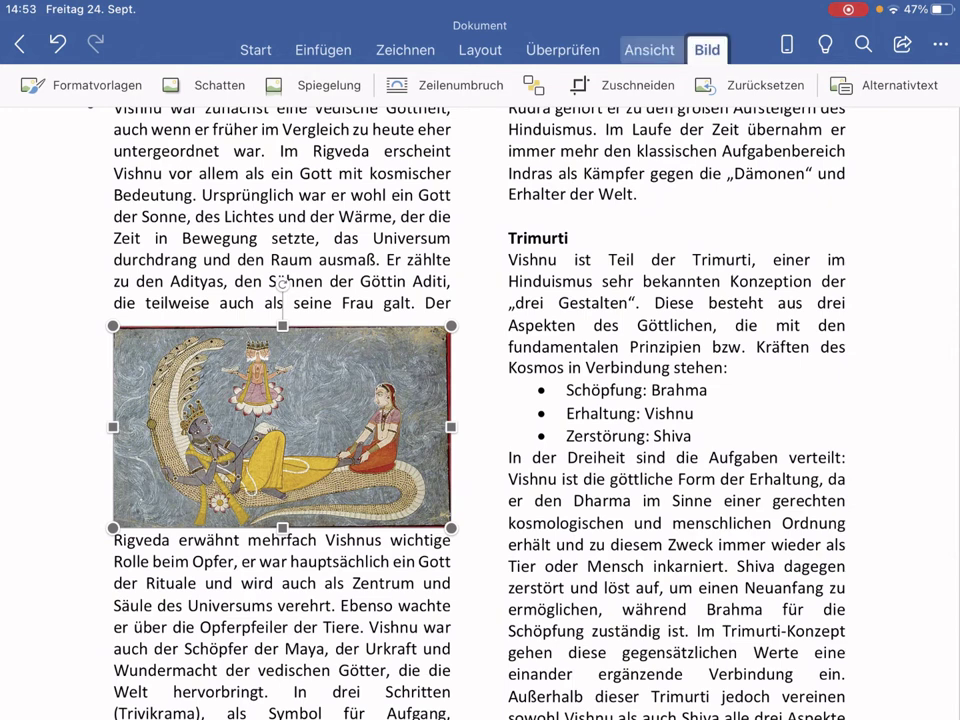
click(448, 85)
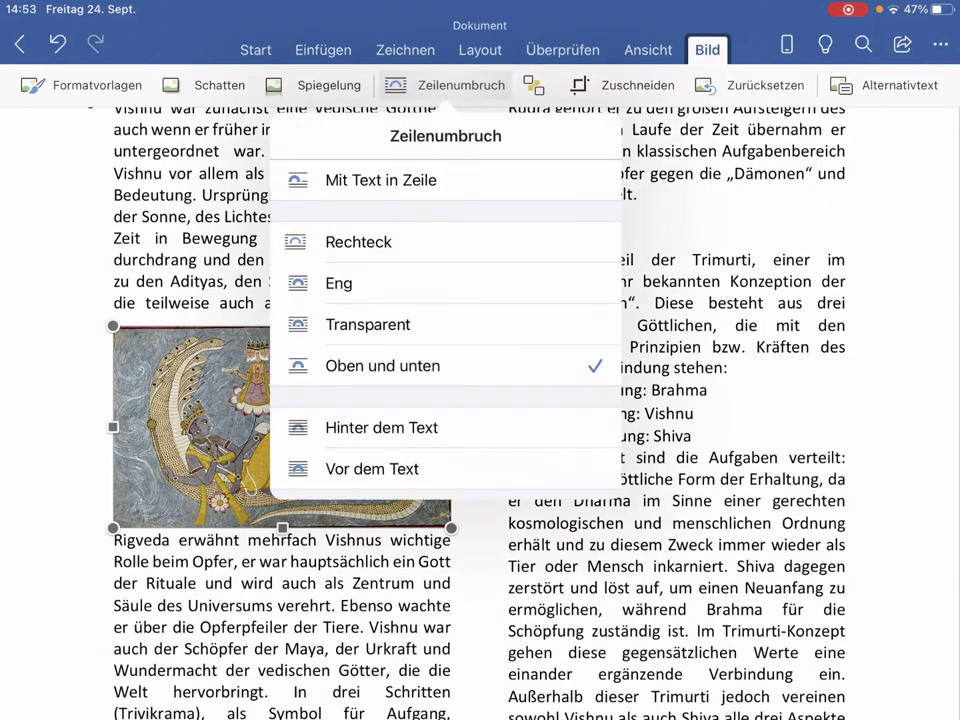
click(448, 85)
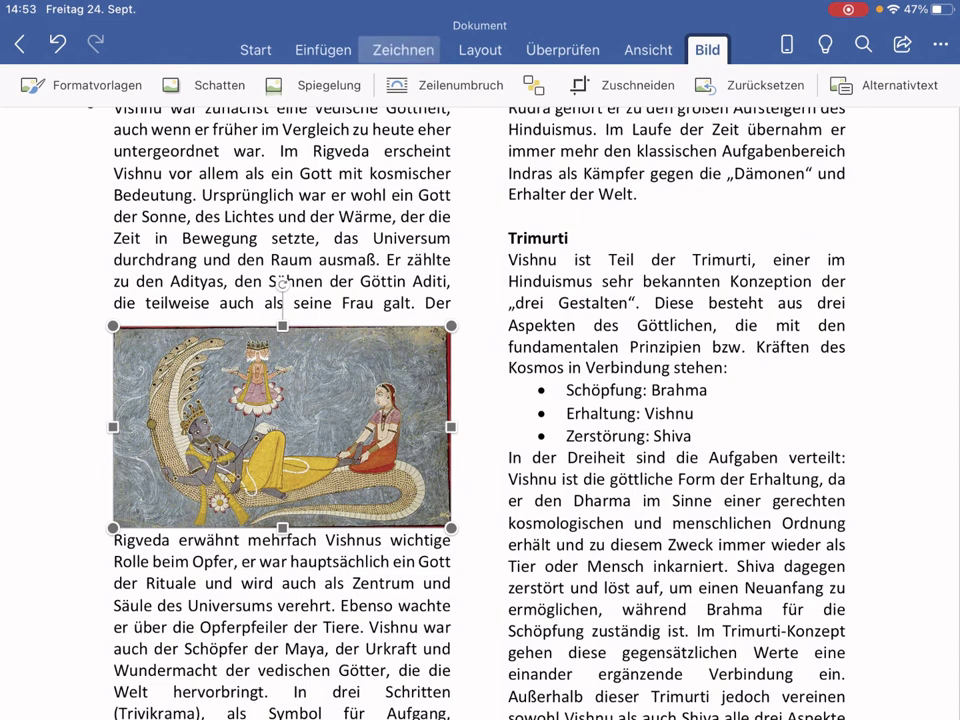
click(323, 49)
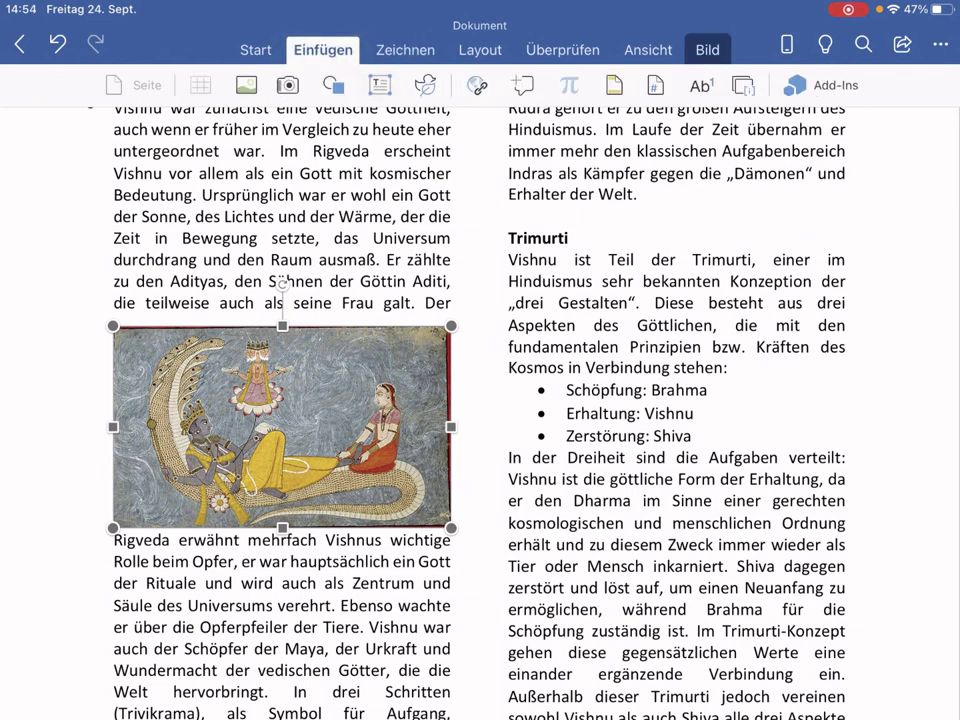
Insert a pull-quote text box reading 'Vishnu mit Gemahlin' and set its font size to 10.
click(379, 85)
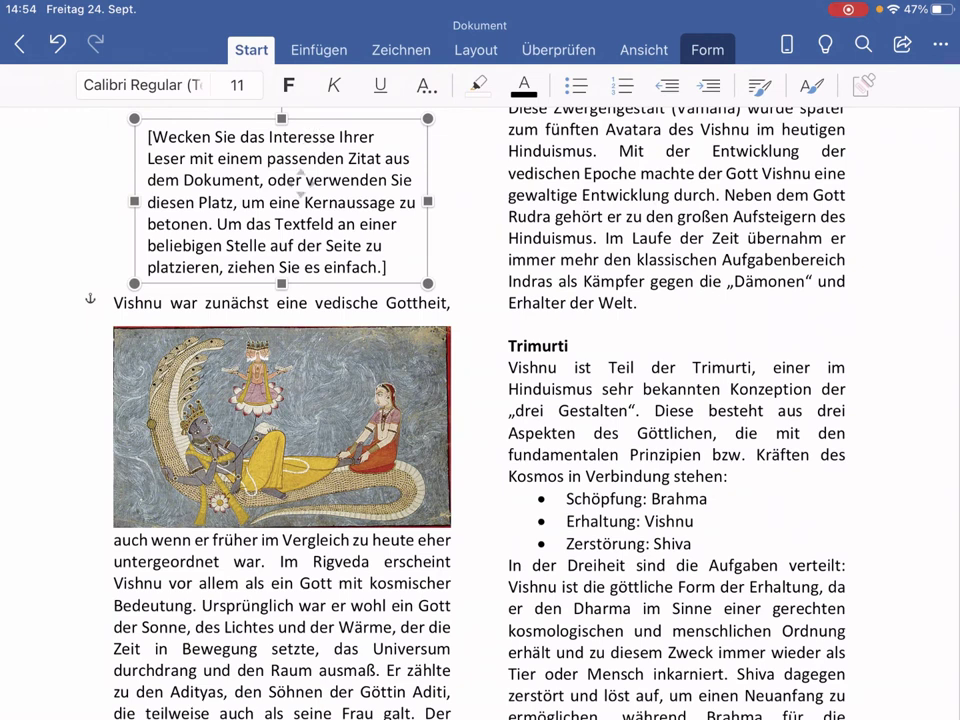
click(300, 178)
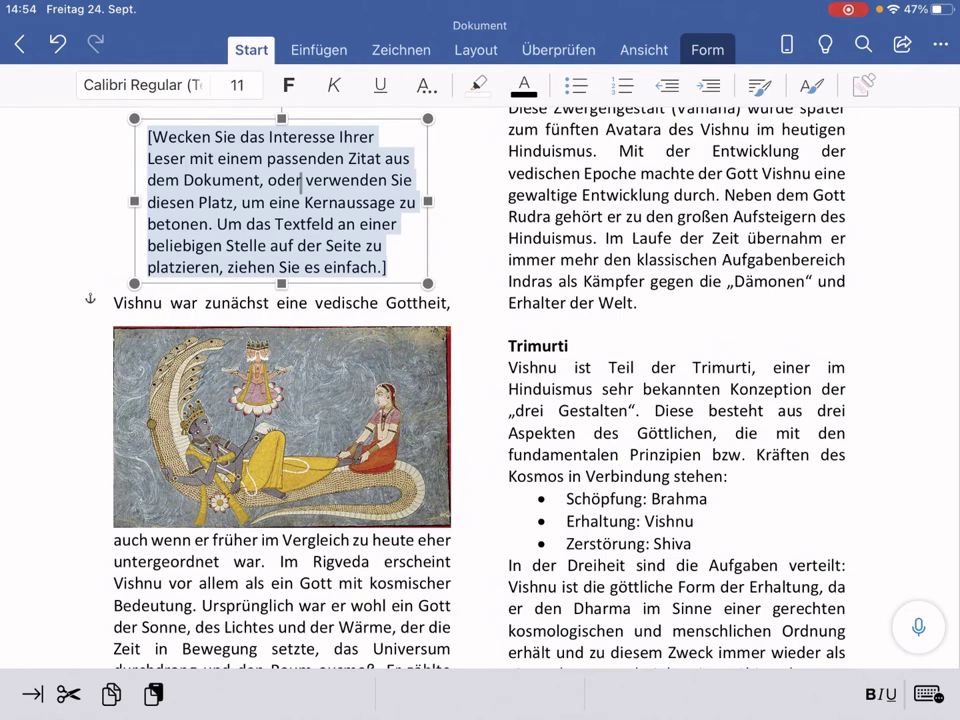
text(Vis)
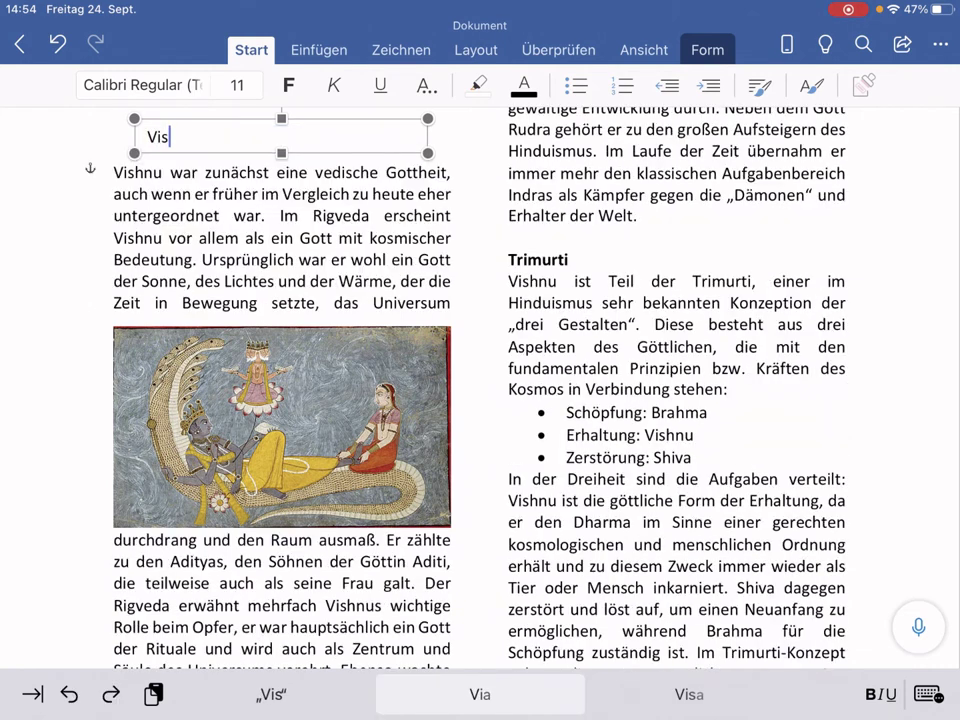
text(hnu mit Ge)
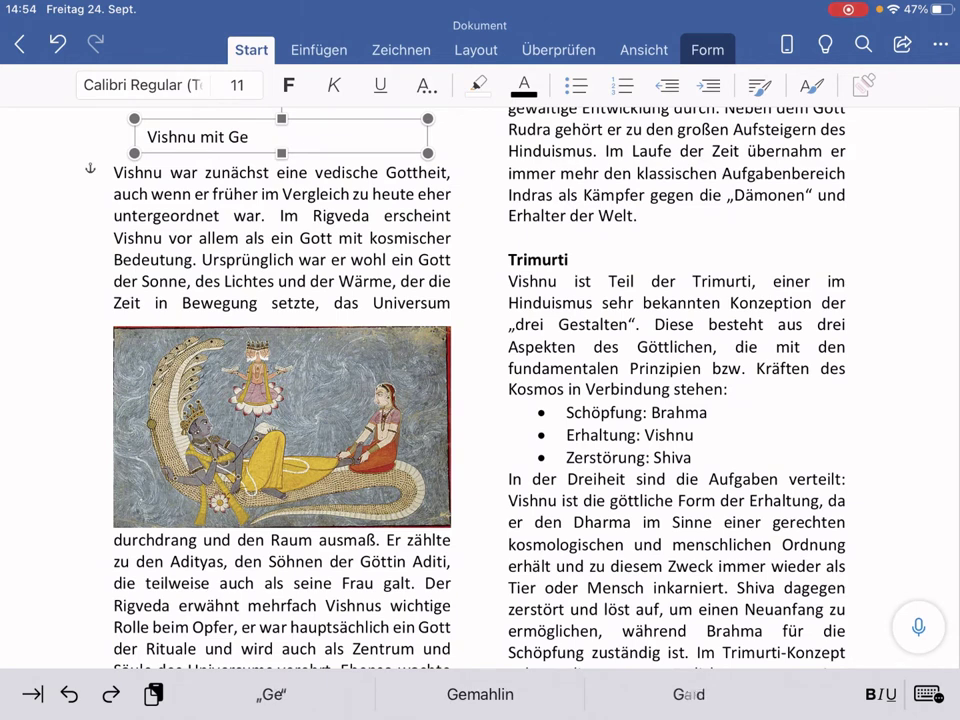
text(mahlin)
drag(324, 142, 162, 130)
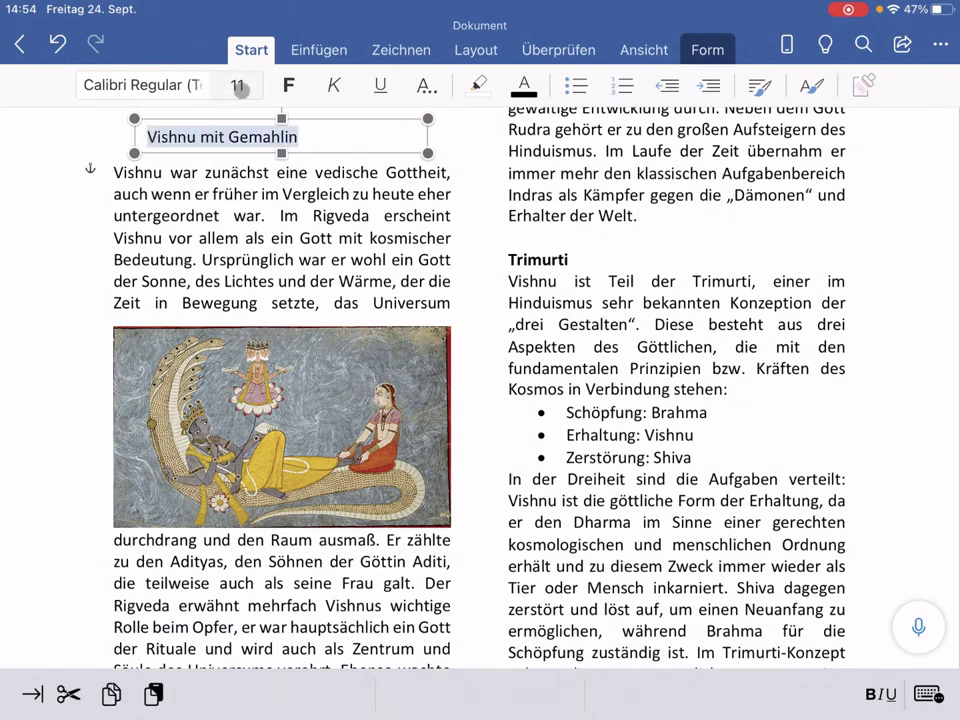
click(240, 86)
click(193, 179)
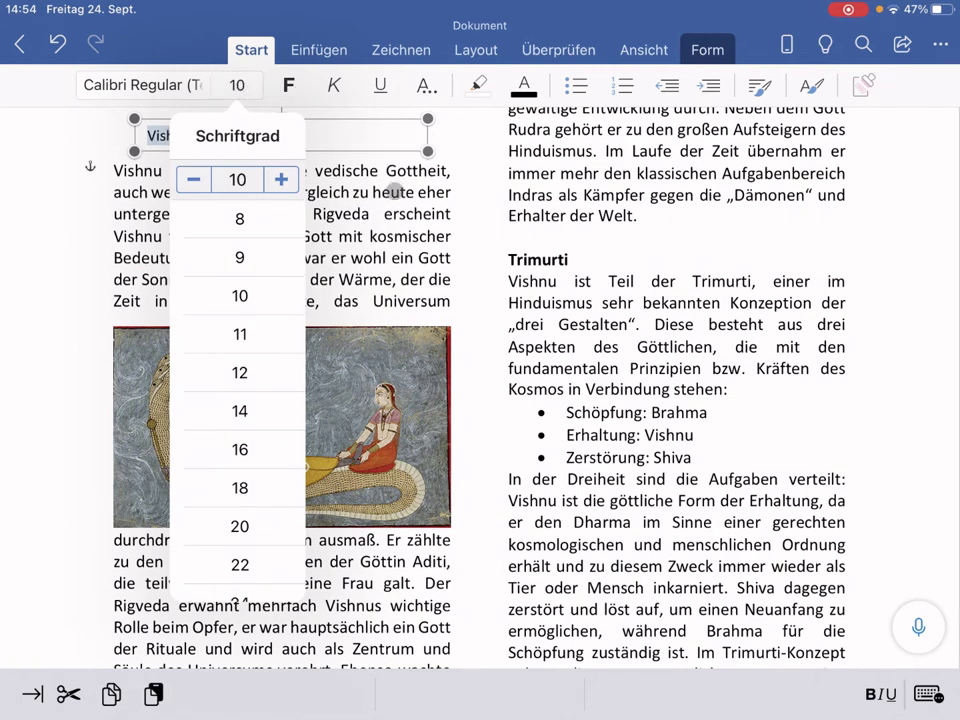
click(380, 170)
click(380, 170)
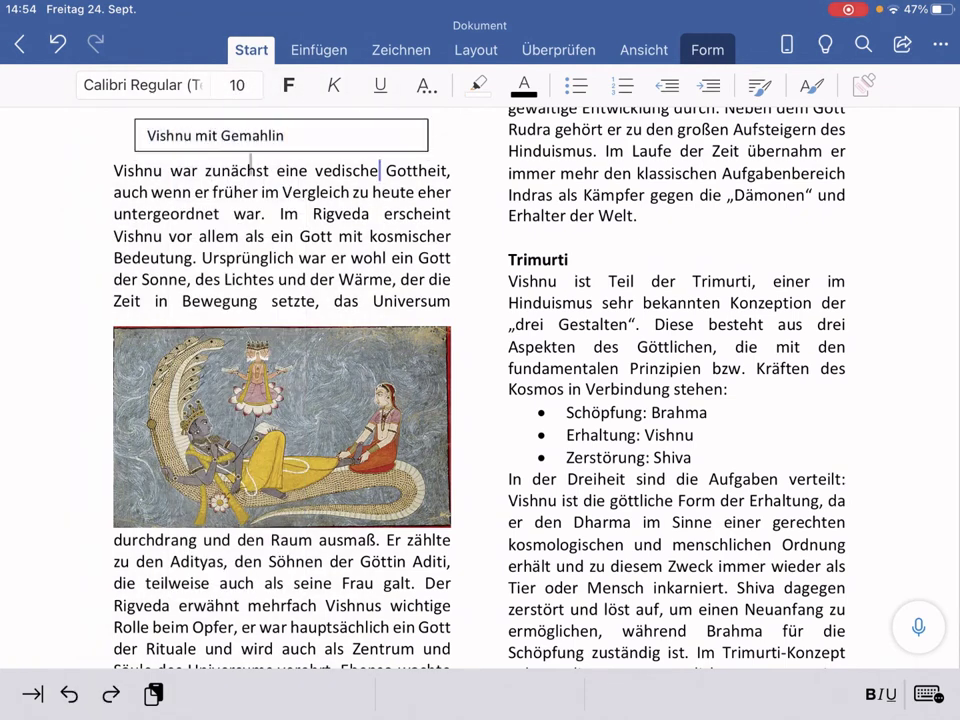
click(250, 140)
Place the caption box directly under the painting and widen it to the picture's width.
drag(250, 145, 228, 567)
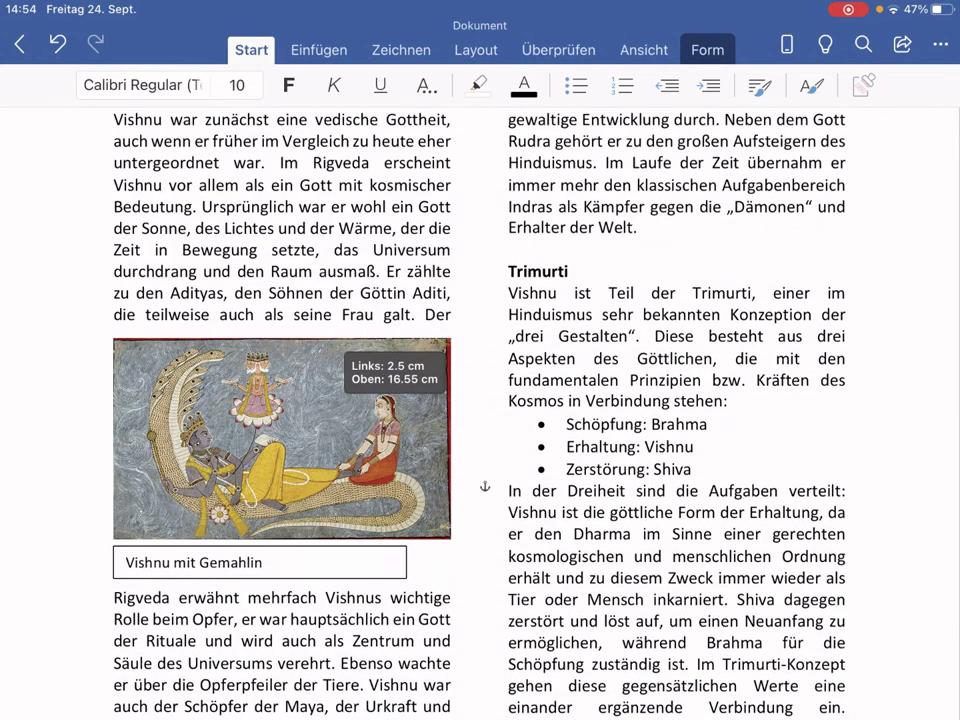
drag(406, 578, 451, 578)
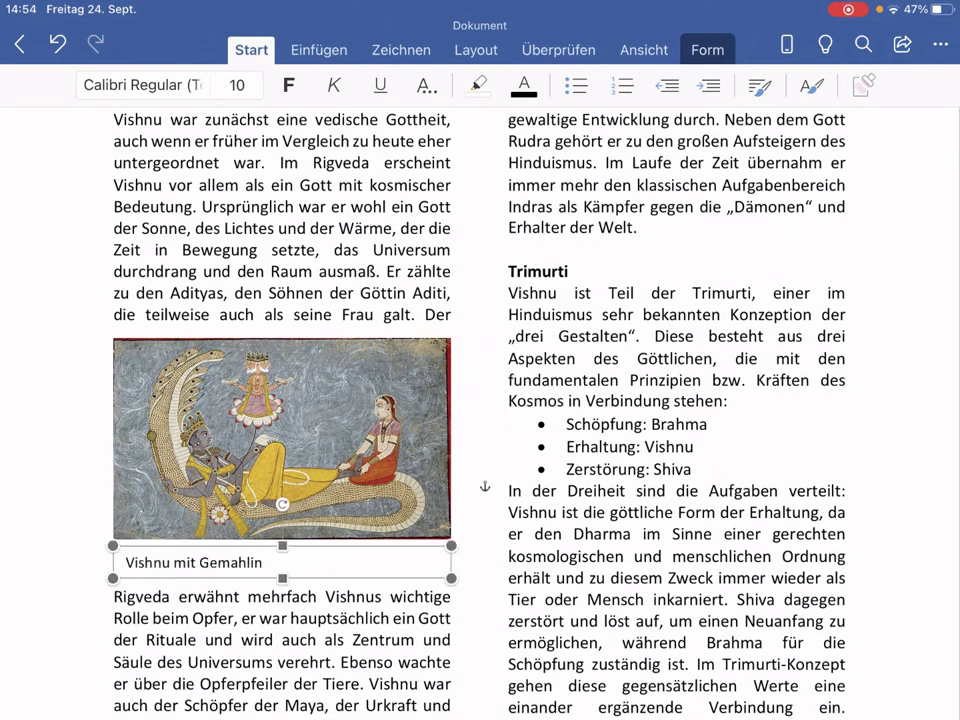
drag(280, 562, 280, 555)
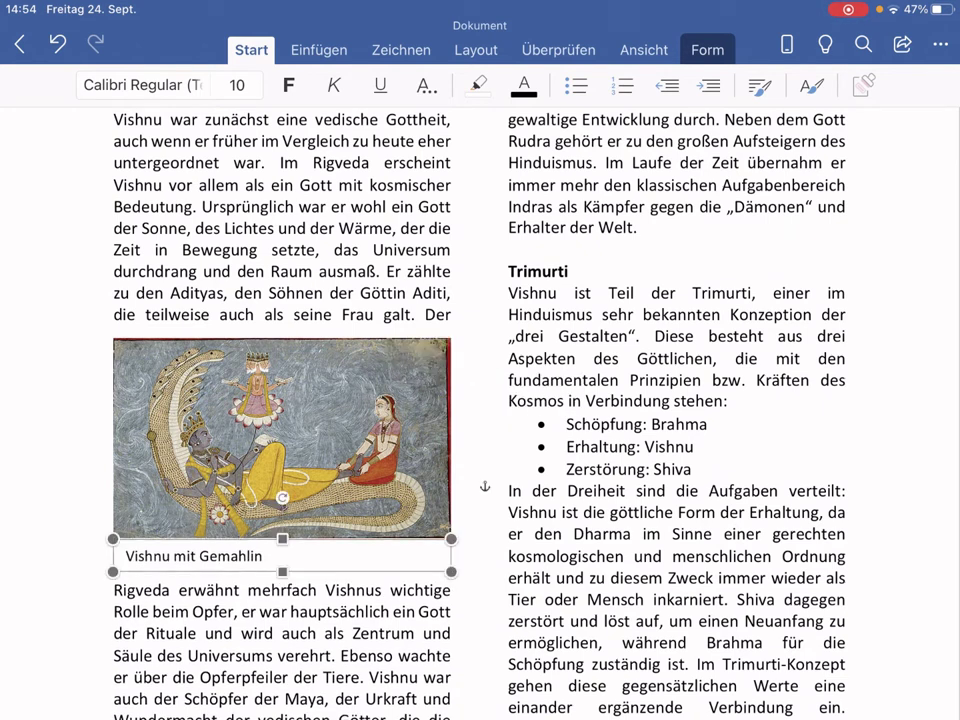
click(422, 633)
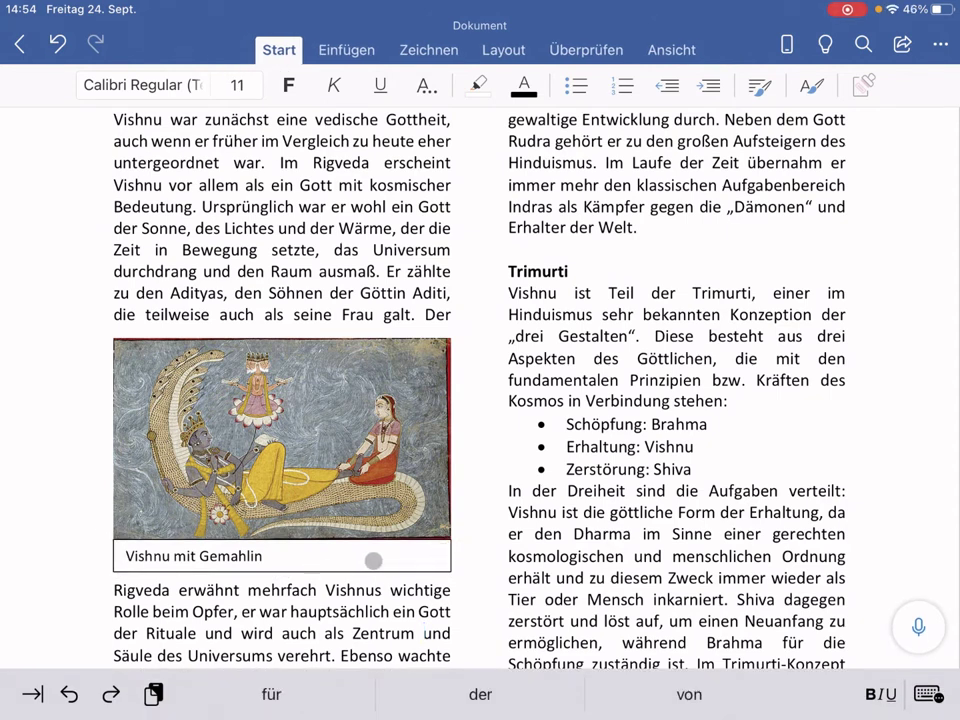
click(373, 560)
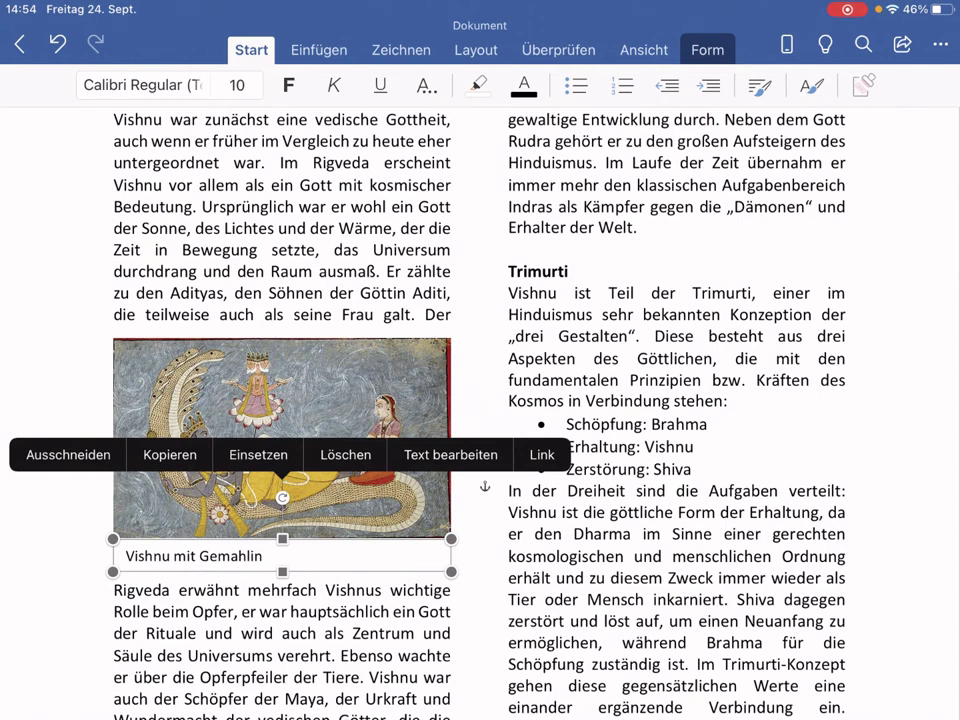
click(707, 49)
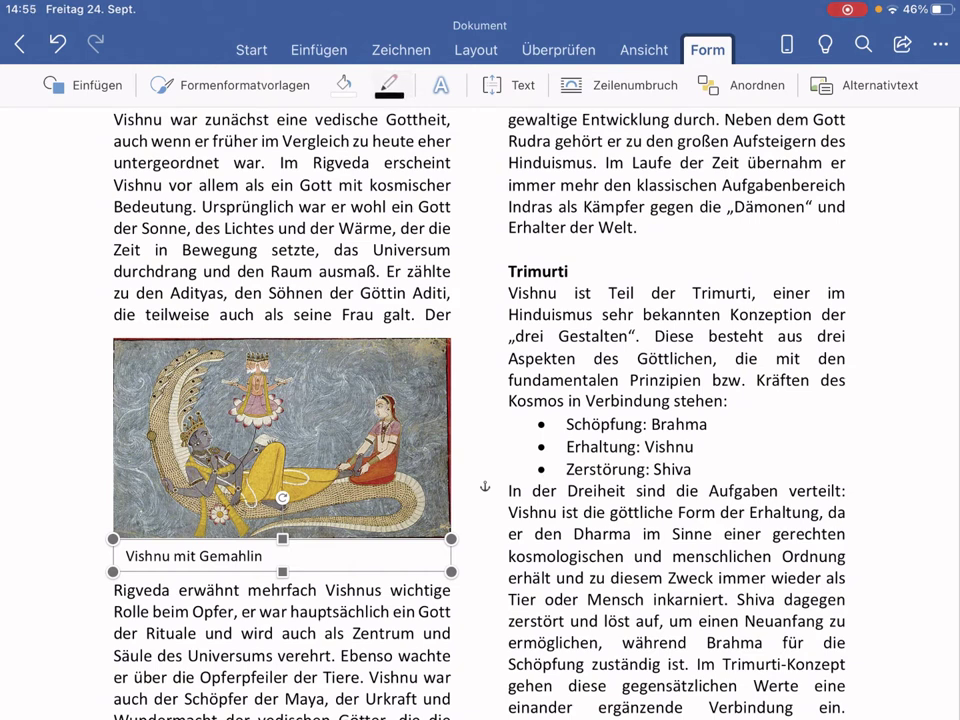
Set the caption box's outline to Keine Kontur.
click(389, 85)
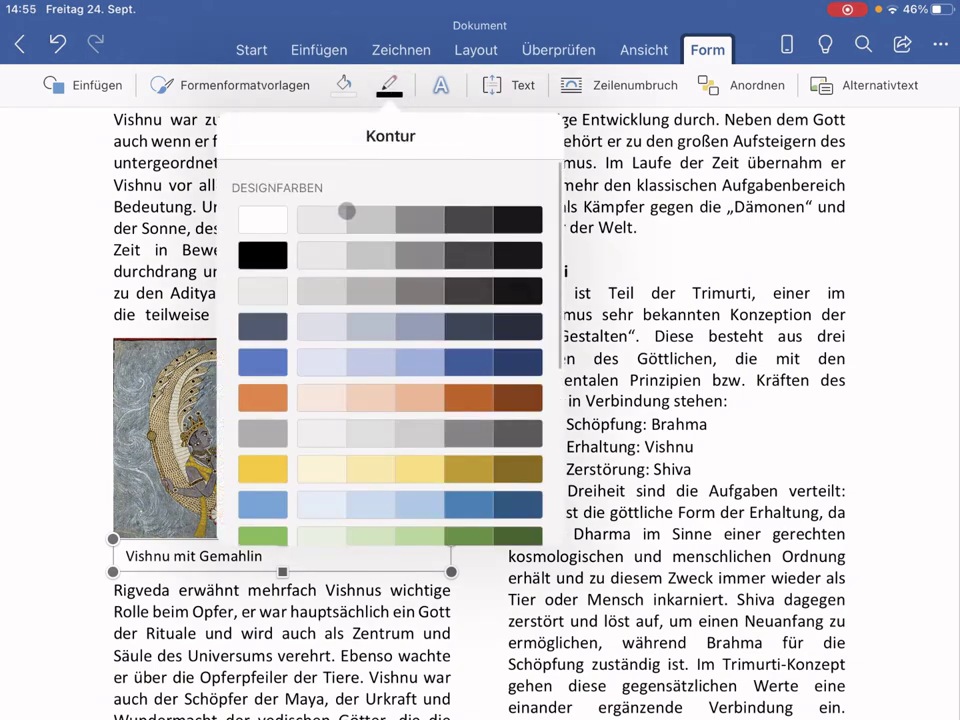
scroll(346, 211, down, 5)
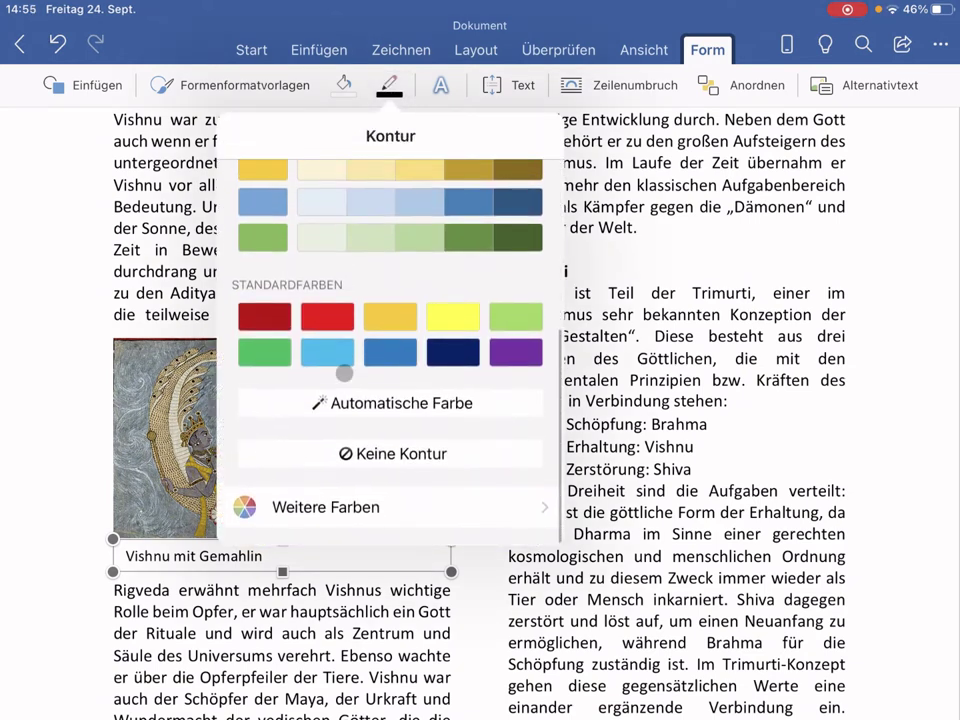
click(401, 452)
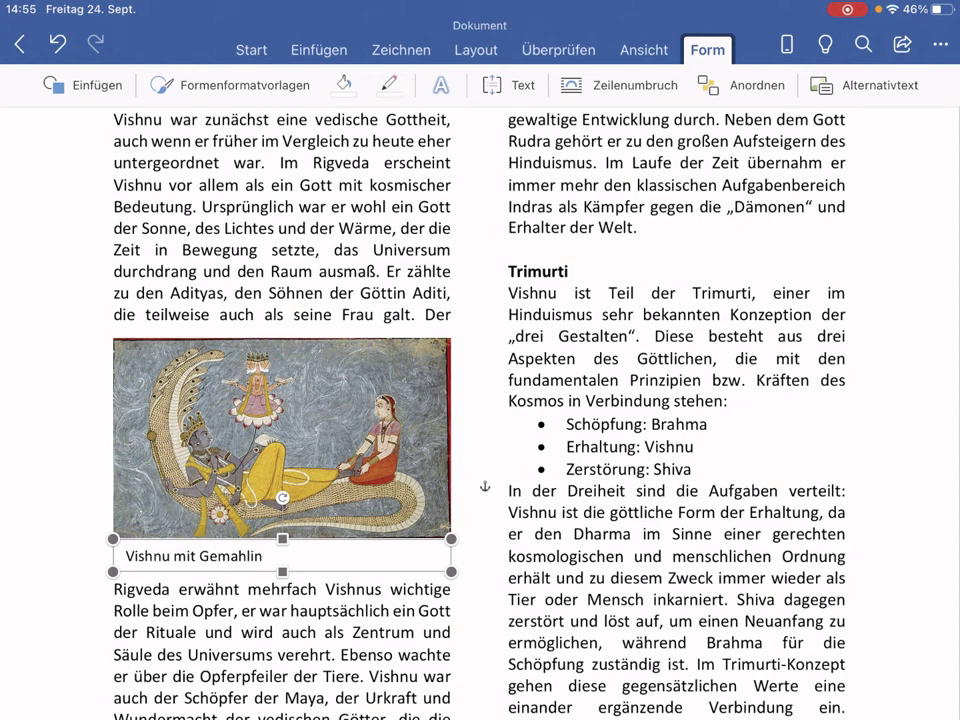
key(Caps_Lock)
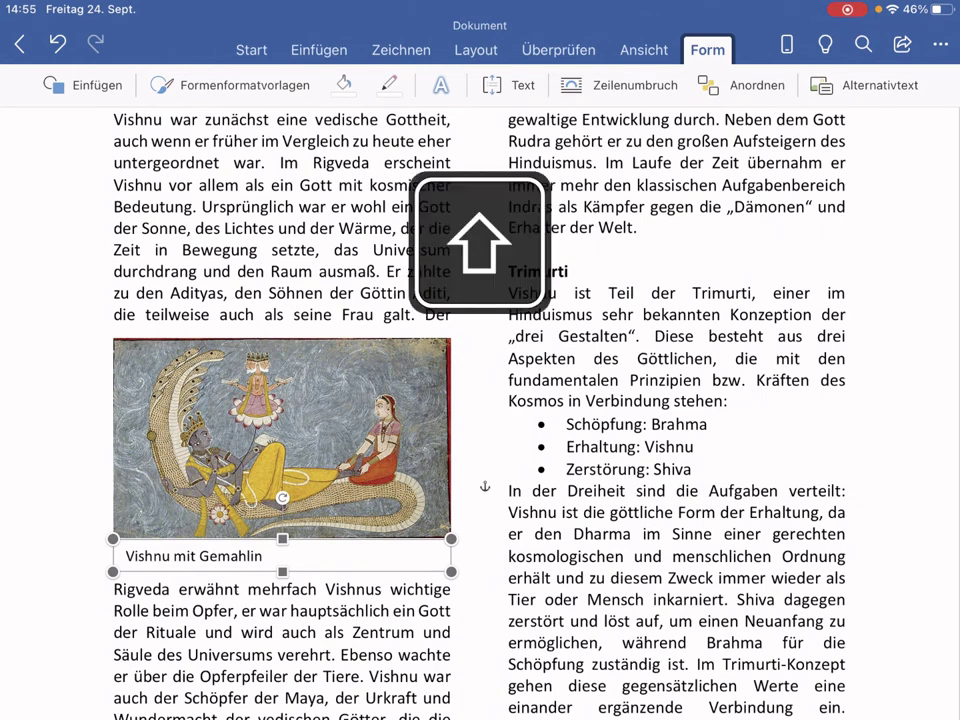
Select the painting together with its caption and group them (Gruppieren).
click(283, 438)
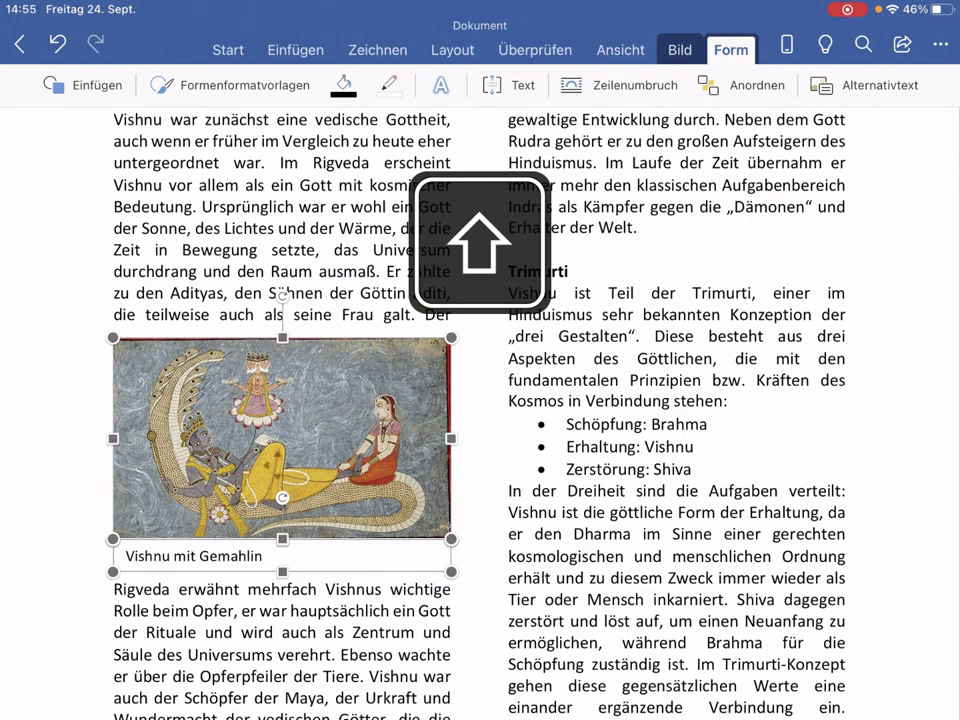
drag(283, 497, 283, 497)
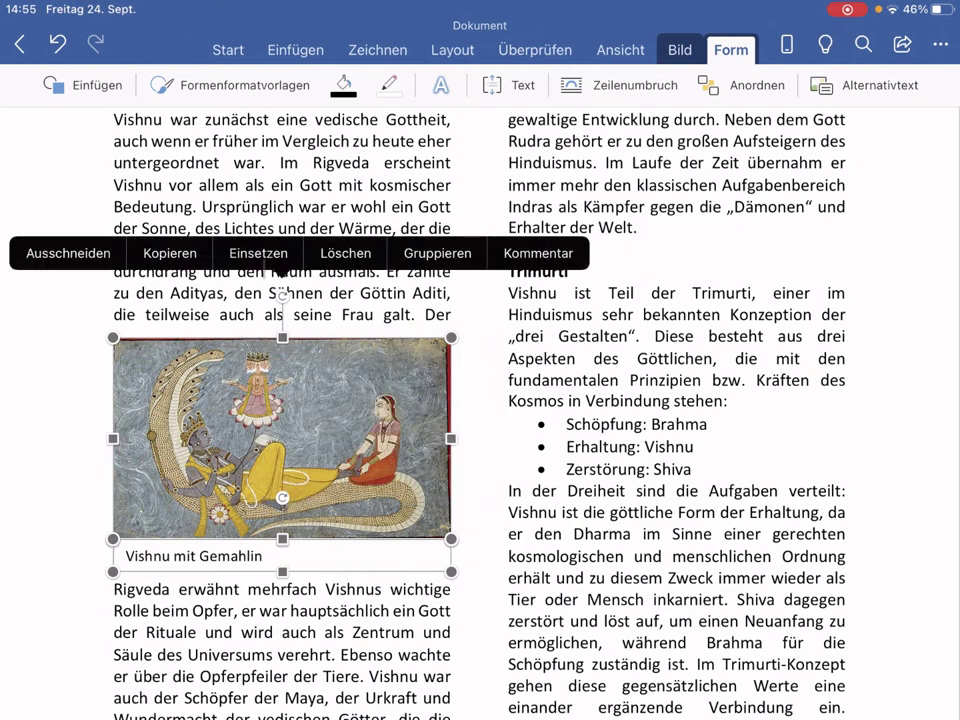
click(258, 253)
click(437, 253)
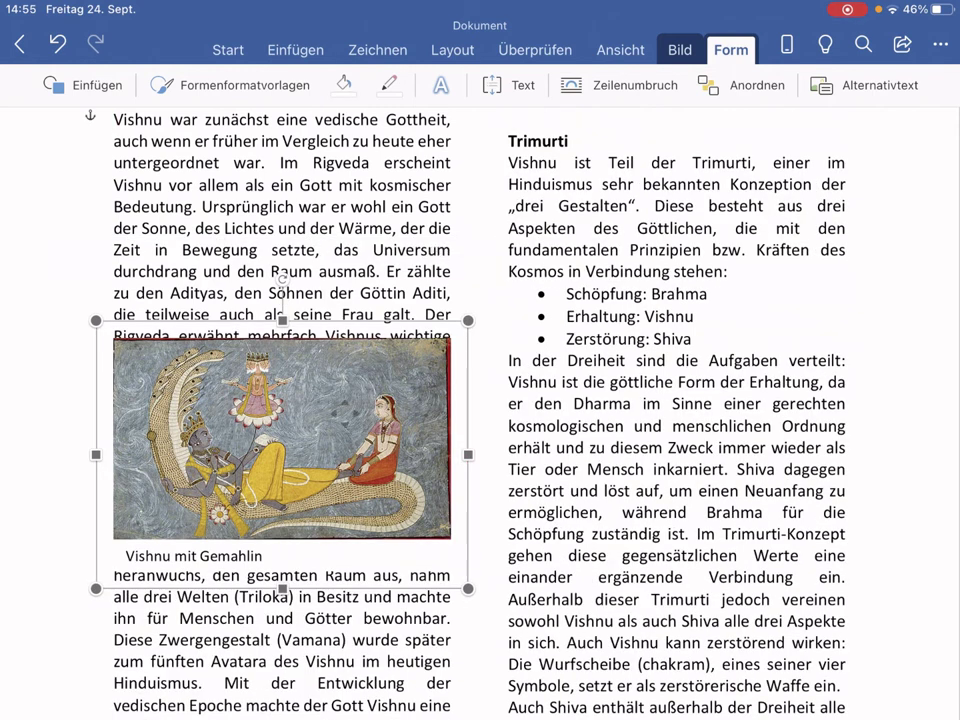
Drag the grouped picture upward and slightly right in the left column.
mouse_move(282, 438)
mouse_down()
mouse_move(282, 380)
mouse_move(282, 388)
mouse_up()
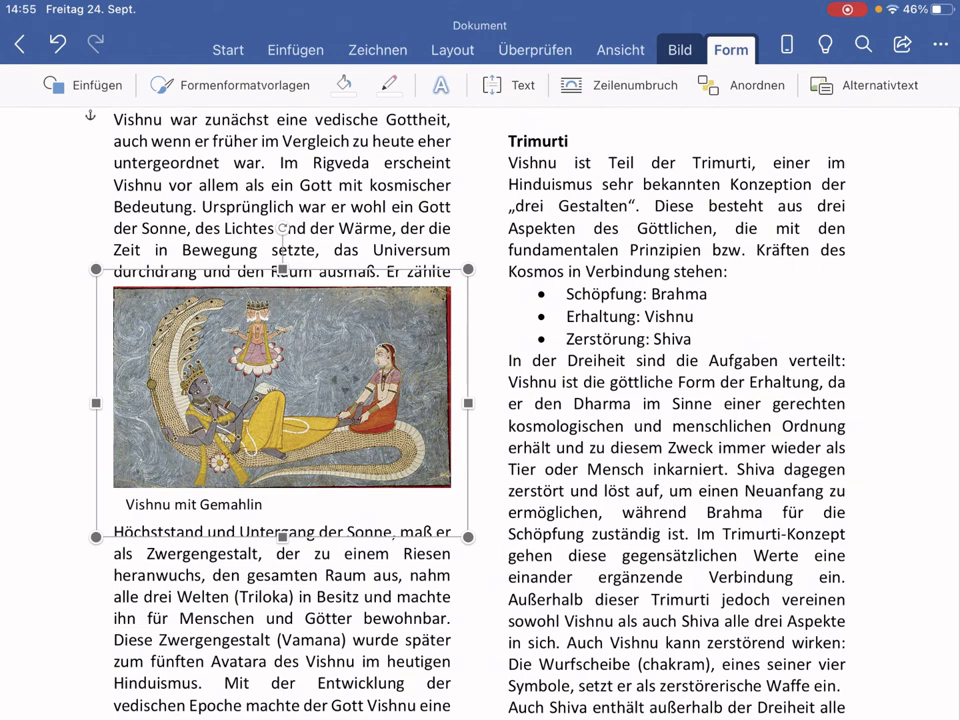
mouse_move(282, 387)
mouse_down()
mouse_move(340, 345)
mouse_move(288, 384)
mouse_move(318, 398)
mouse_up()
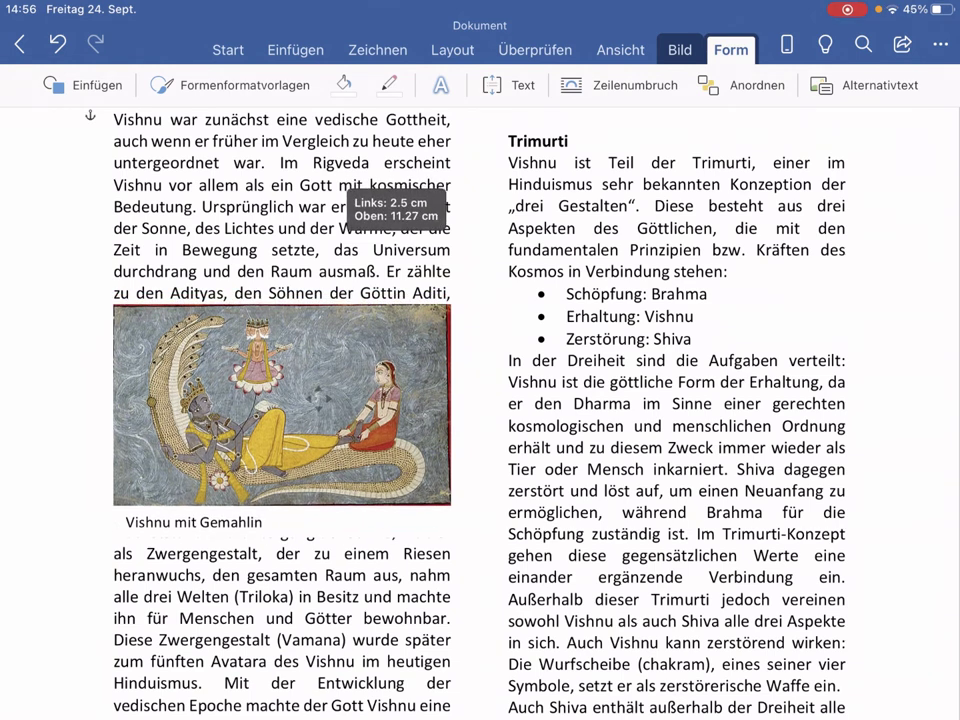
mouse_move(317, 398)
mouse_down()
mouse_move(321, 388)
mouse_move(313, 398)
mouse_up()
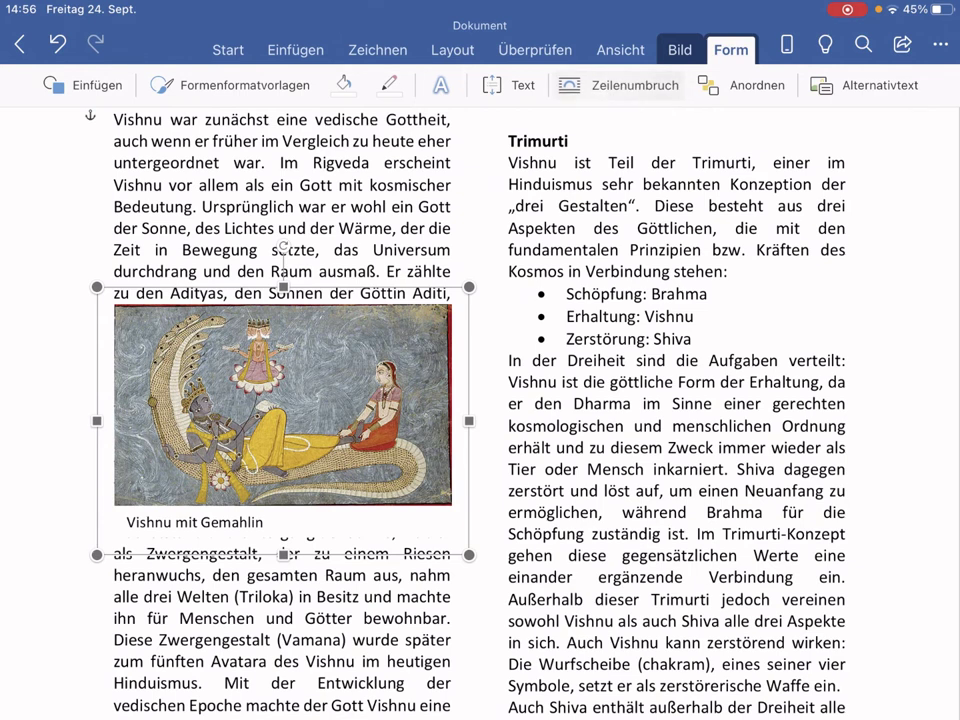
Set the group's text wrapping to Rechteck and lower it below the first paragraph.
click(620, 85)
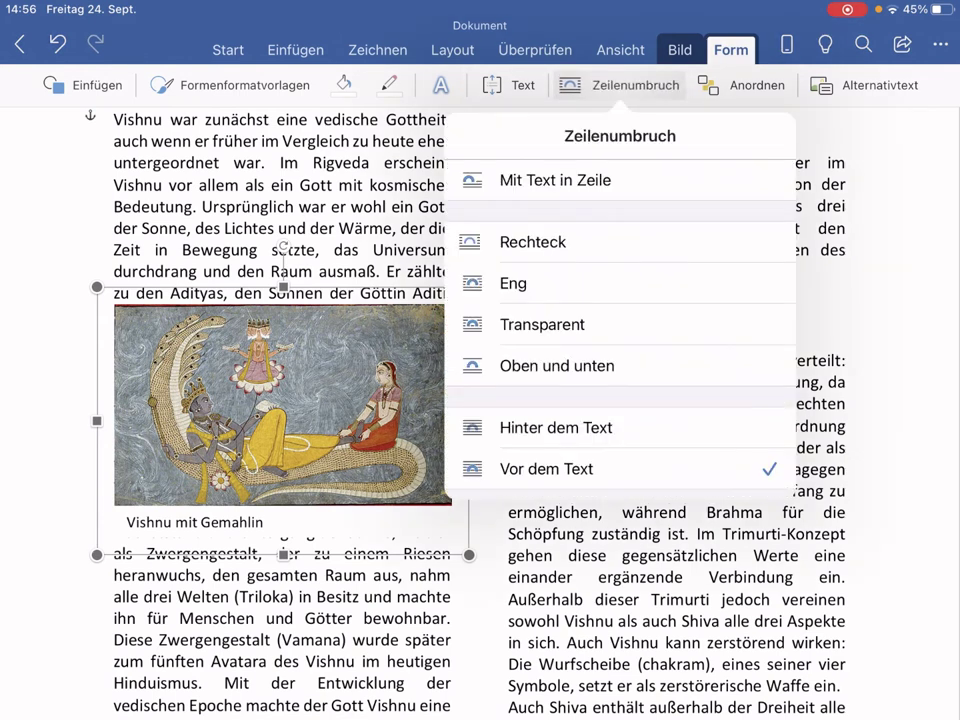
click(545, 242)
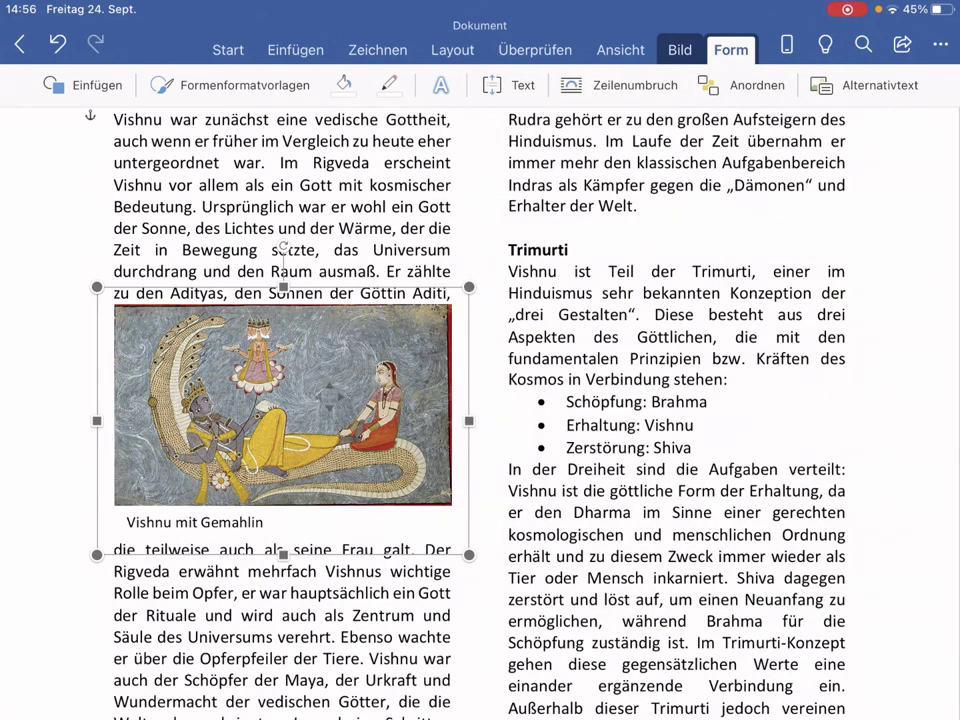
mouse_move(303, 412)
mouse_down()
mouse_move(303, 484)
mouse_move(303, 449)
mouse_up()
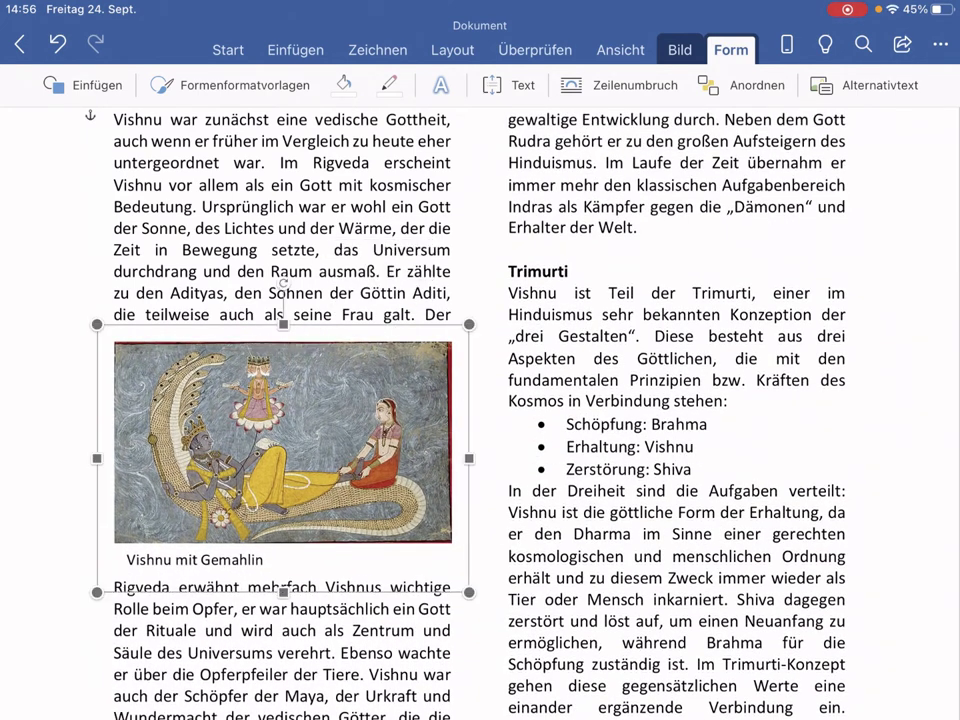
scroll(400, 380, down, 5)
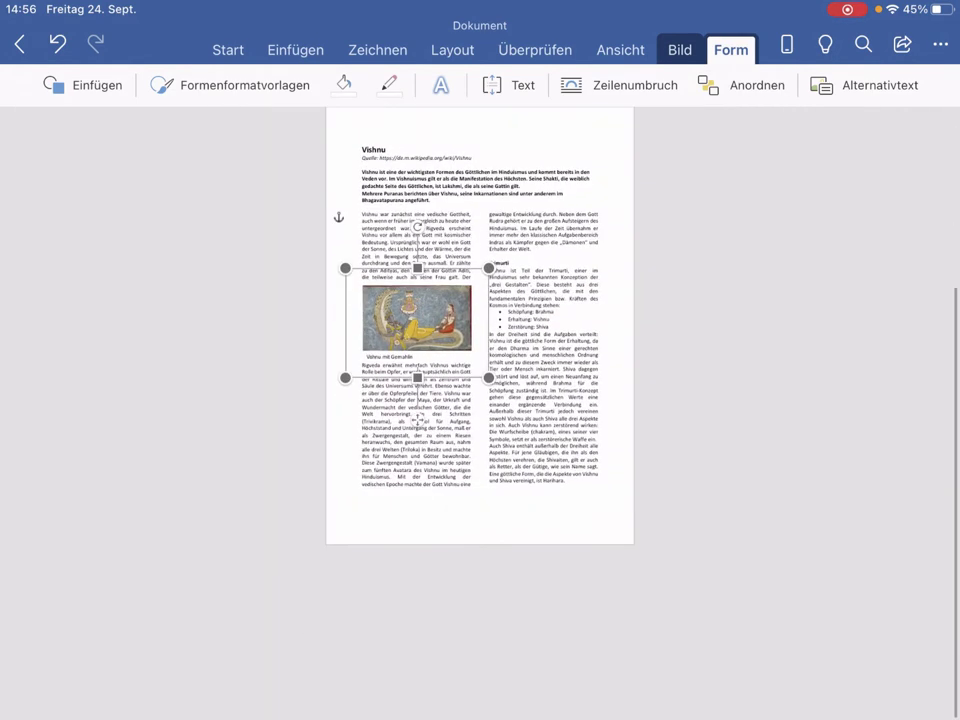
Deselect the picture and bring up the Freigeben panel for saving to OneDrive.
scroll(480, 400, up, 3)
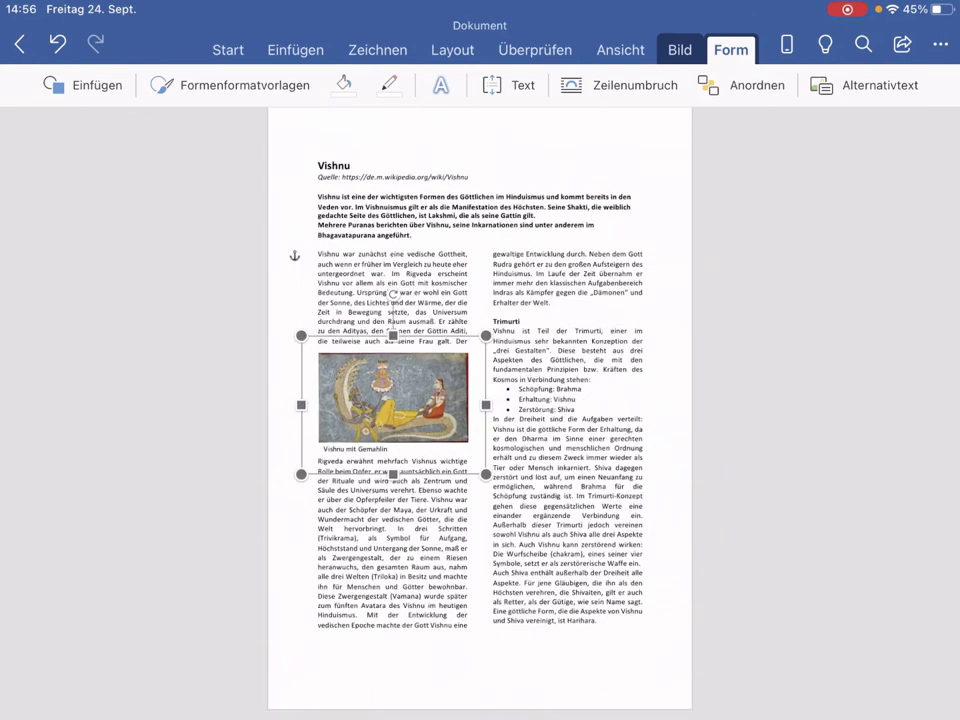
click(449, 461)
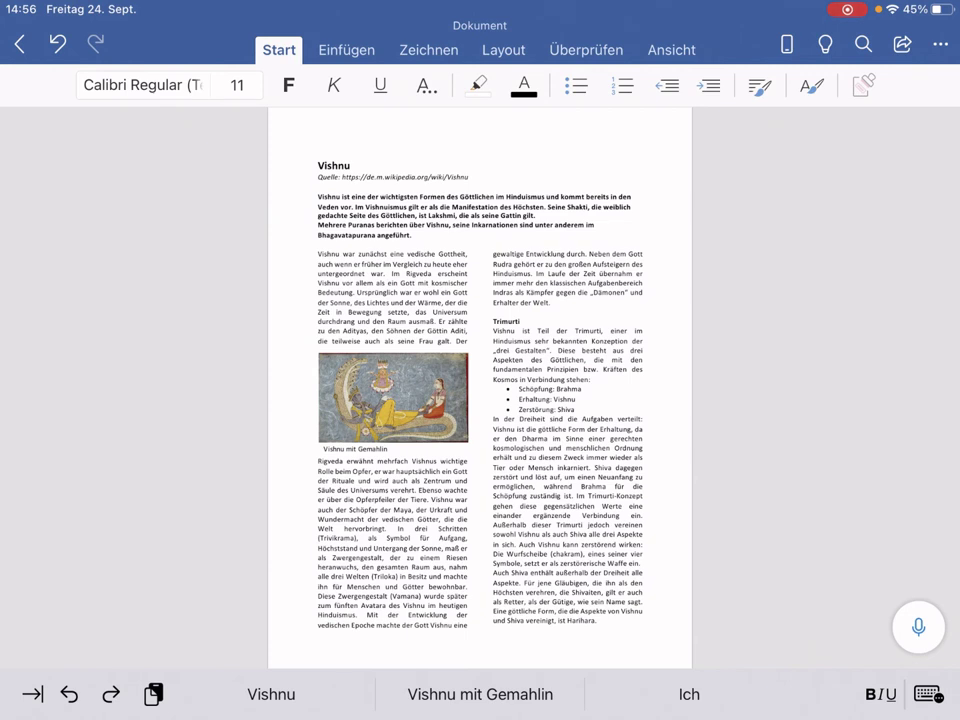
click(902, 43)
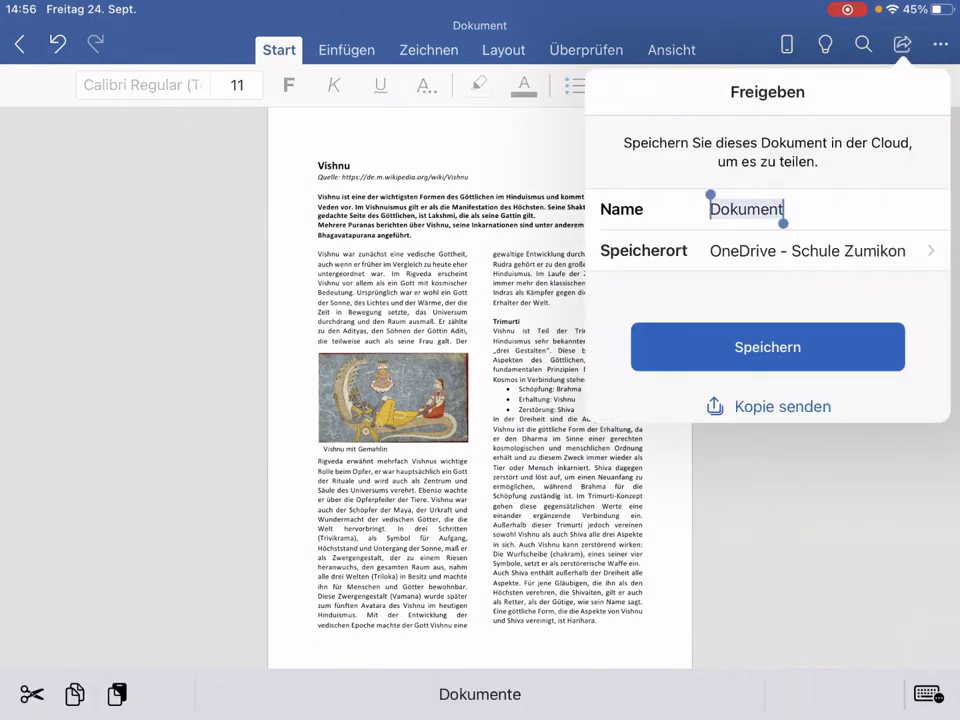
Name the document 'Vishnu', overwrite the existing Vishnu file on OneDrive, and save.
text(V)
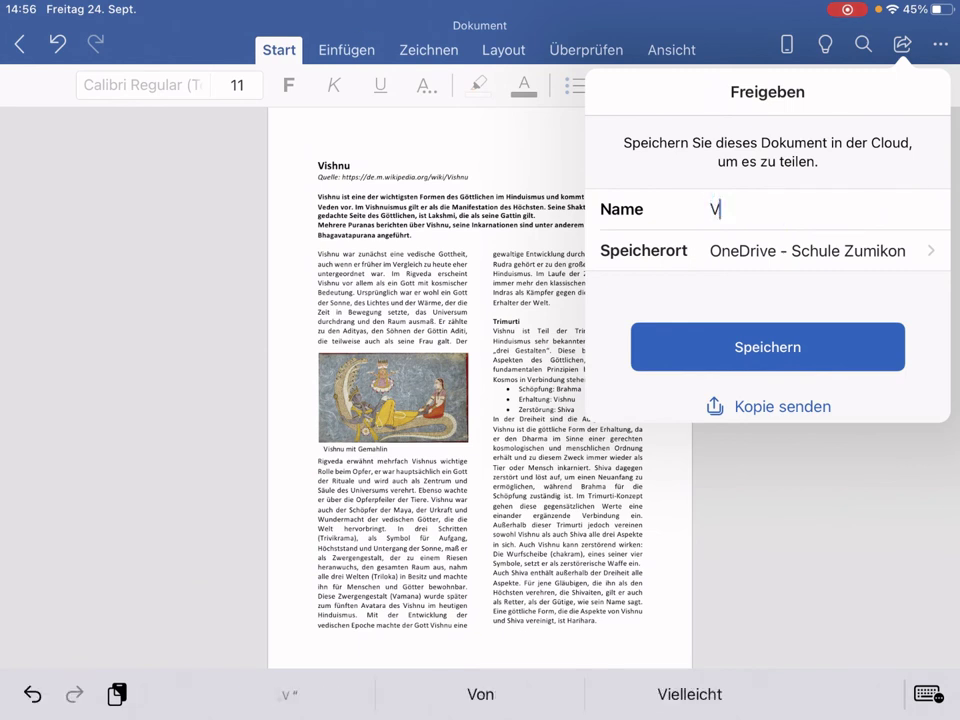
text(ishn)
text(u)
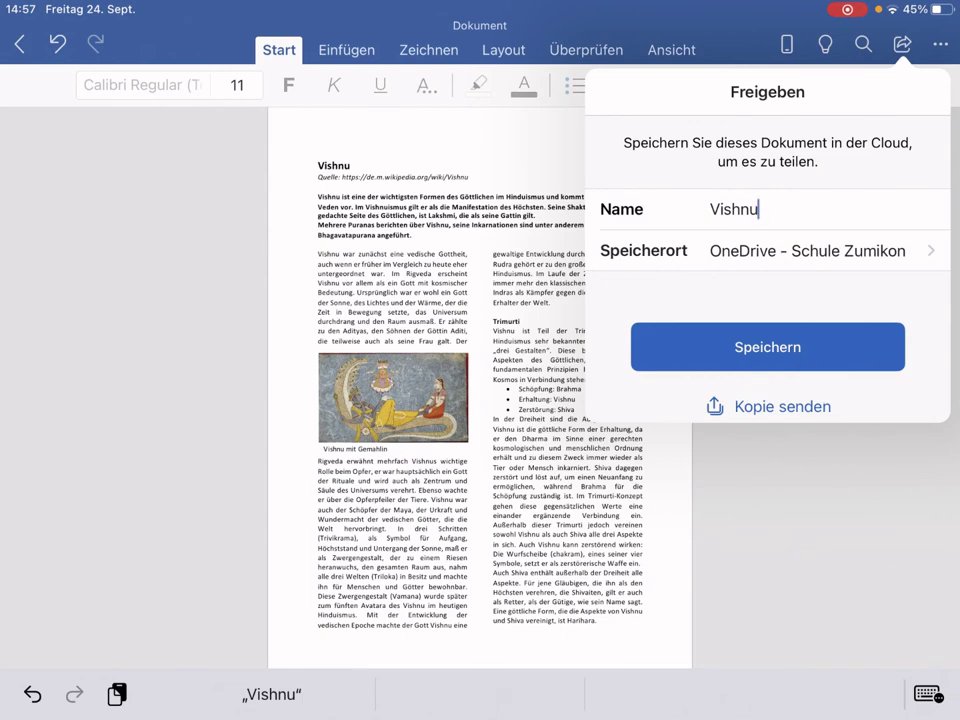
key(Return)
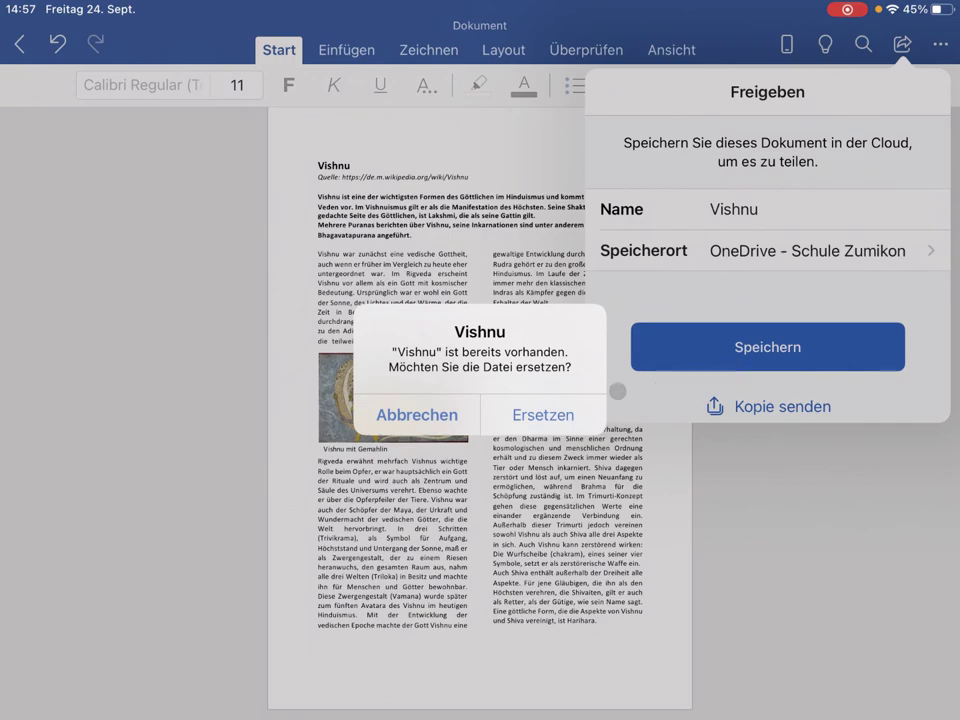
click(553, 416)
click(655, 358)
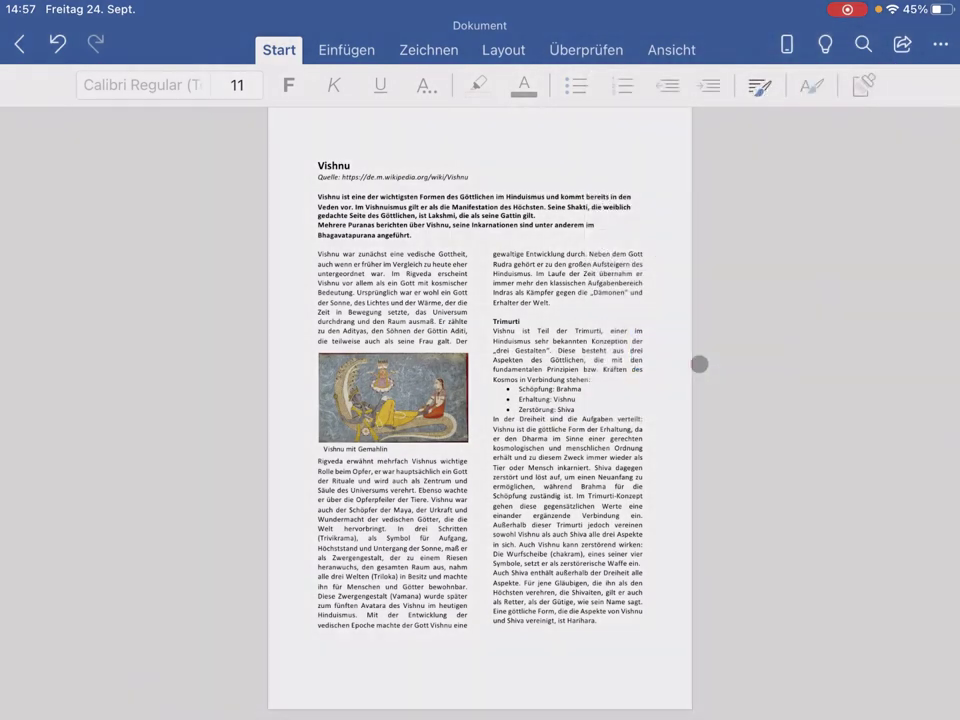